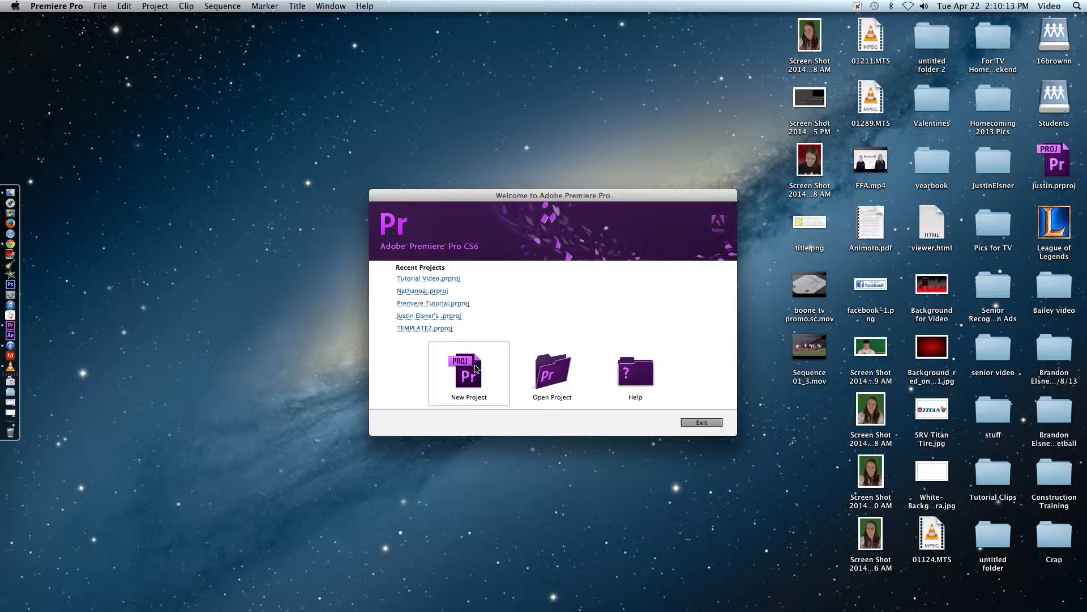
Create a project named Premiere Tutorial Basics with a sequence named Sequence 01 using the AVCHD 1080i30 (60i) preset.
{"action": "left_click", "coordinate": [470, 370]}
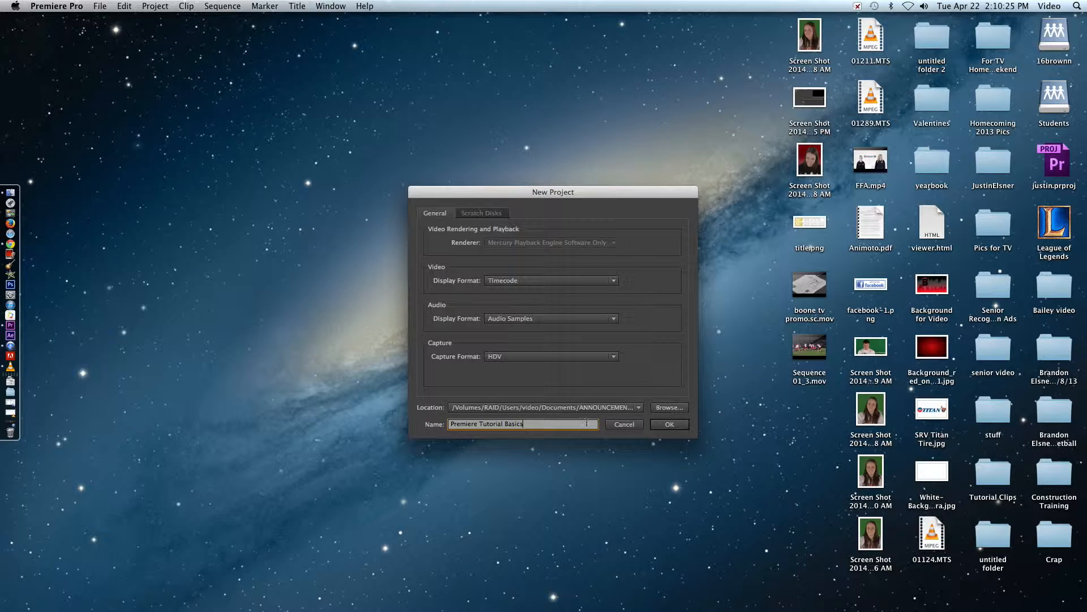
{"action": "left_click", "coordinate": [660, 425]}
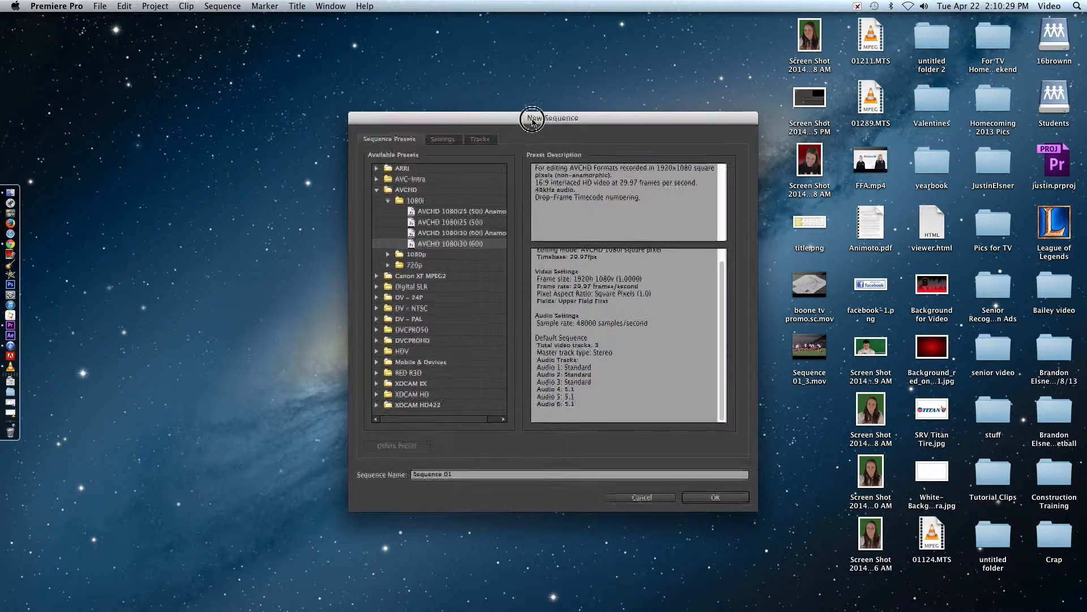
{"action": "left_click_drag", "start_coordinate": [533, 122], "coordinate": [523, 114]}
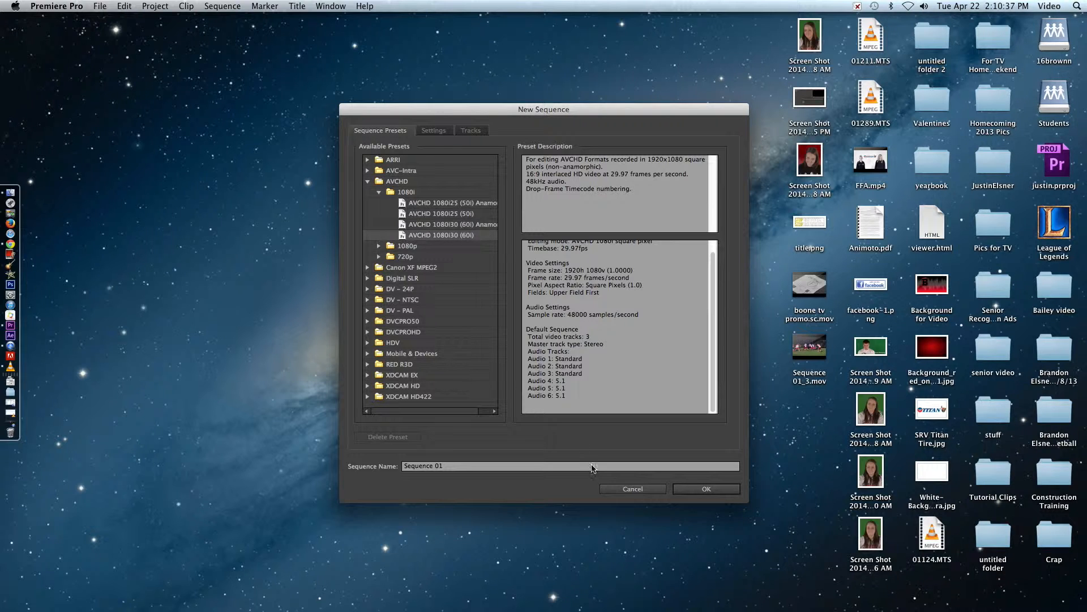
{"action": "left_click", "coordinate": [702, 493]}
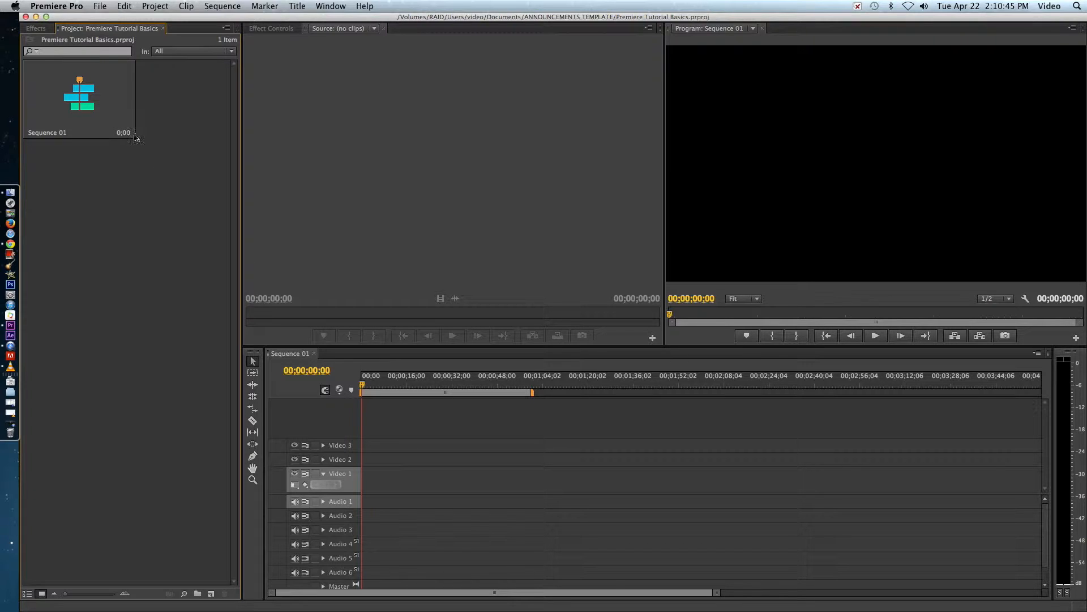
Import 01064.MTS, 01065.MTS, 01067.MTS and 01069.MTS from the Tutorial Clips folder into the project.
{"action": "left_click", "coordinate": [108, 61]}
{"action": "left_click", "coordinate": [100, 6]}
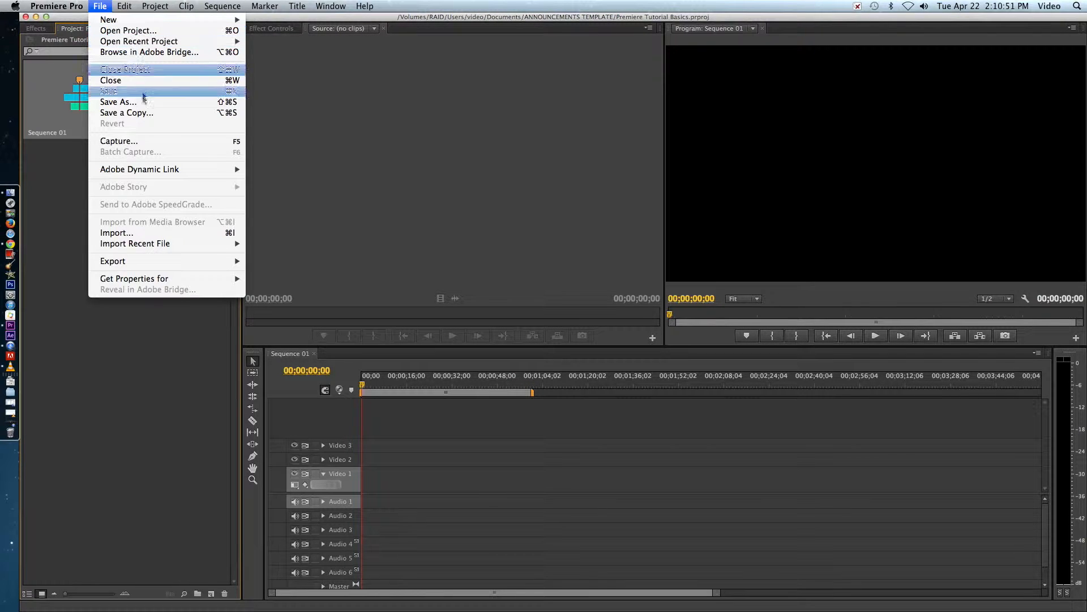
{"action": "left_click", "coordinate": [168, 233]}
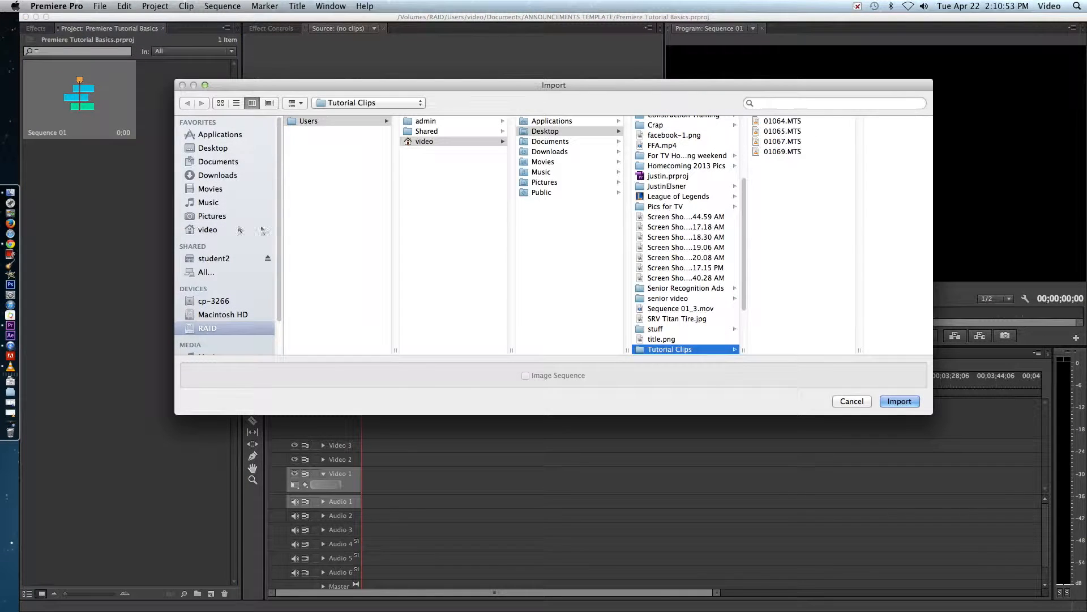
{"action": "left_click_drag", "start_coordinate": [861, 162], "coordinate": [771, 111]}
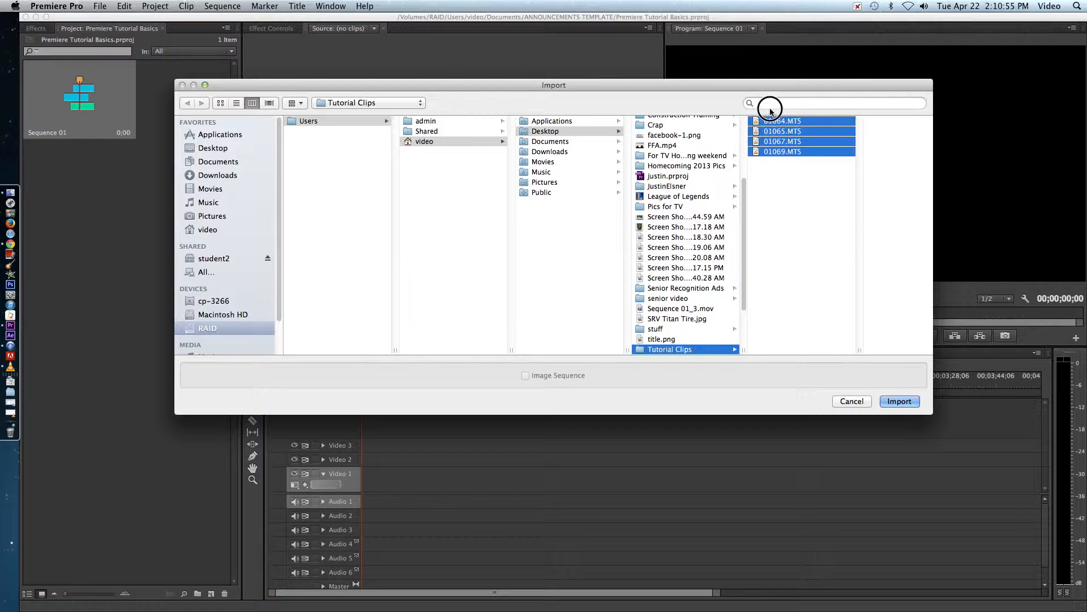
{"action": "left_click", "coordinate": [899, 401]}
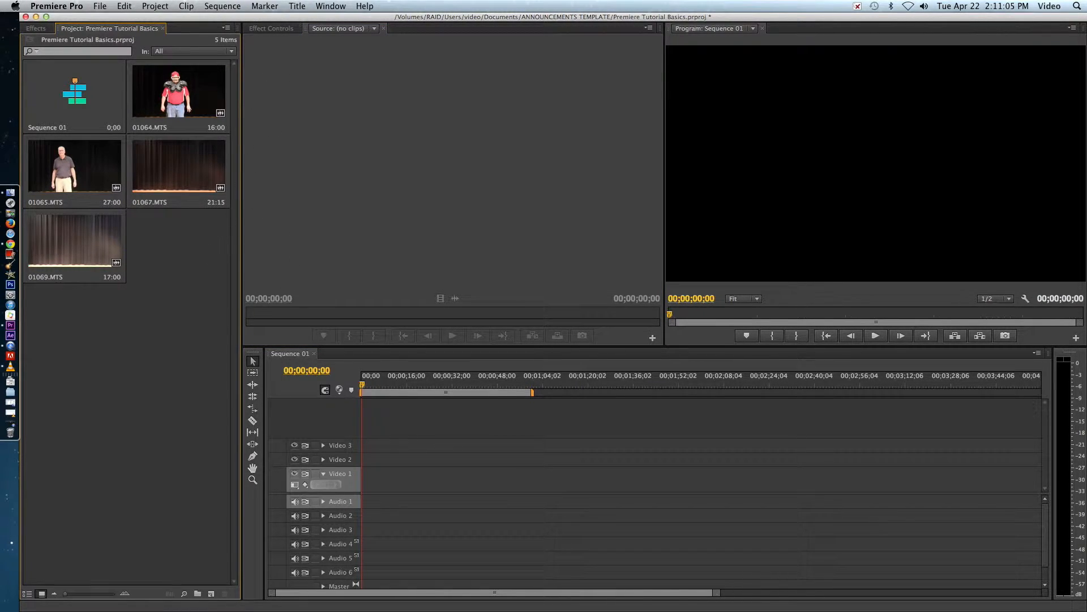
Create a default still title named Title 01 at 1920 by 1080.
{"action": "left_click", "coordinate": [297, 6]}
{"action": "mouse_move", "coordinate": [390, 20]}
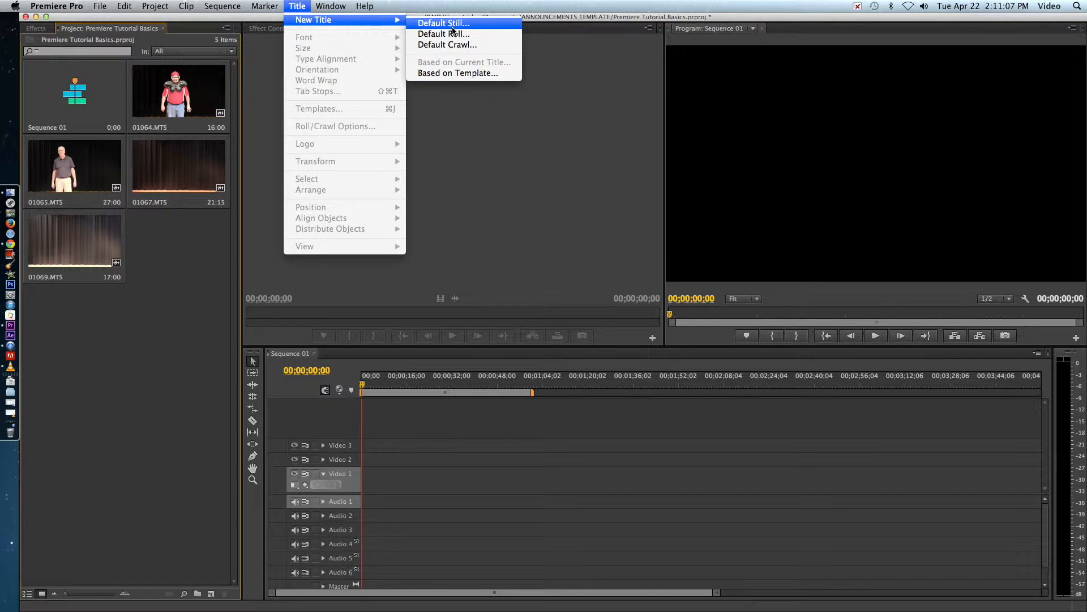
{"action": "left_click", "coordinate": [452, 27]}
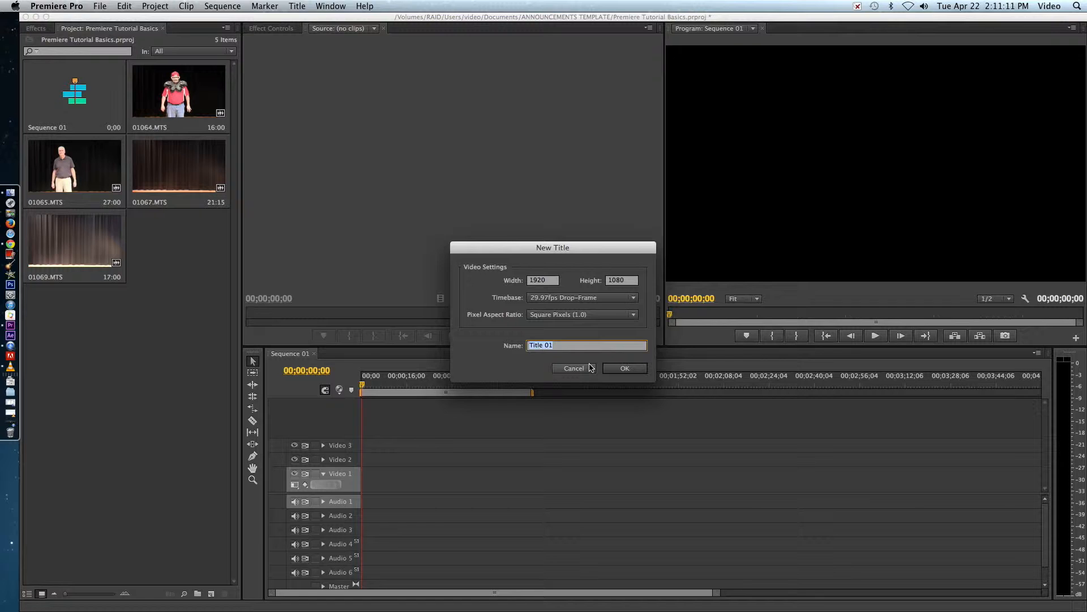
{"action": "left_click", "coordinate": [605, 372]}
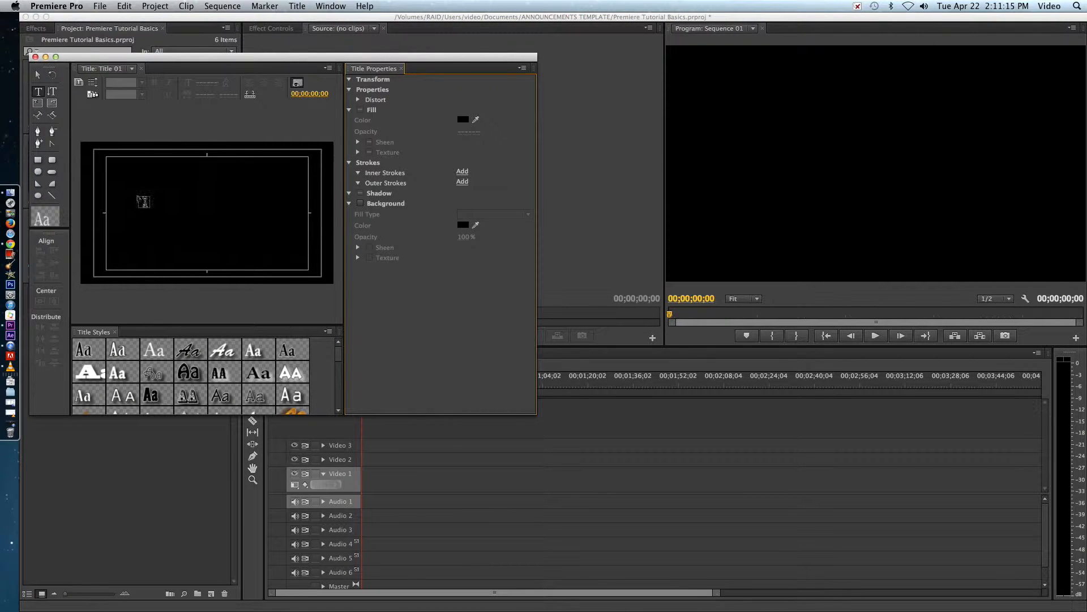
Add the text "Teacher Dodgeball Tryouts" to the title, with "Tryouts" on a second line.
{"action": "left_click", "coordinate": [123, 180]}
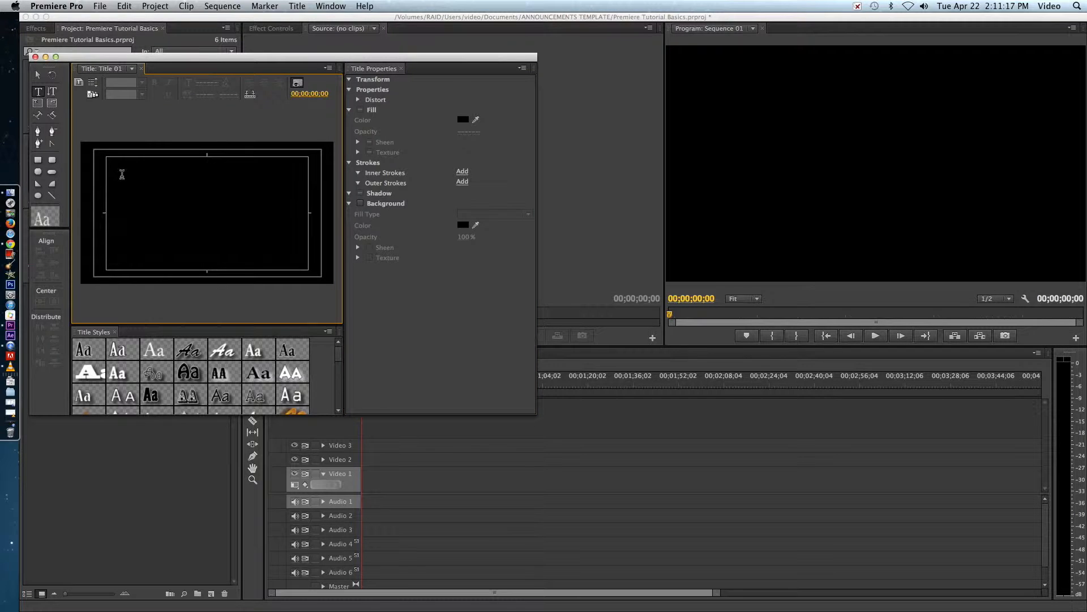
{"action": "type", "text": "Teacher Dodgebal"}
{"action": "key", "text": "Return"}
{"action": "key", "text": "BackSpace"}
{"action": "type", "text": "ll"}
{"action": "key", "text": "Return"}
{"action": "type", "text": "T"}
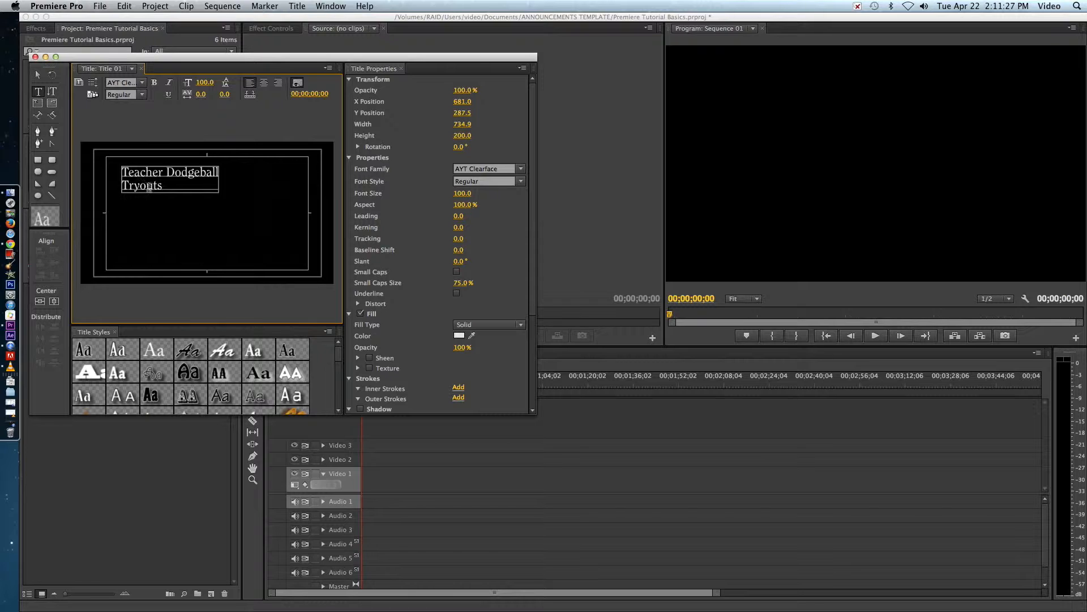
Center-align the two lines of title text and move the text block to about the middle of the frame.
{"action": "key", "text": "super+a"}
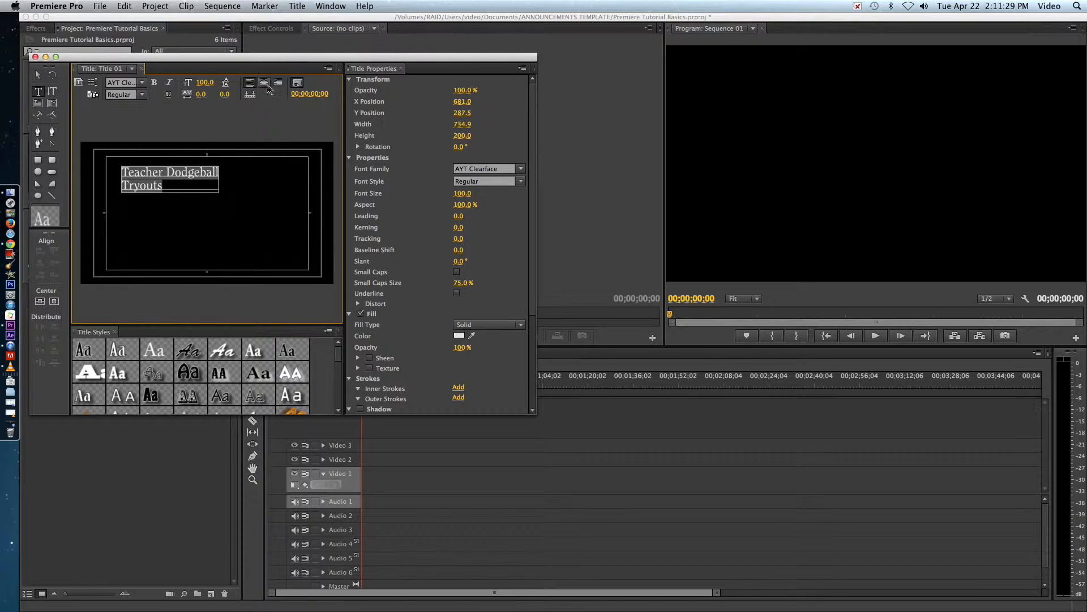
{"action": "left_click", "coordinate": [265, 83]}
{"action": "left_click", "coordinate": [37, 74]}
{"action": "left_click_drag", "start_coordinate": [170, 179], "coordinate": [203, 202]}
Apply the CaslonPro Slant Blue 70 title style to all the title text and set its font size to 115.
{"action": "key", "text": "t"}
{"action": "double_click", "coordinate": [210, 198]}
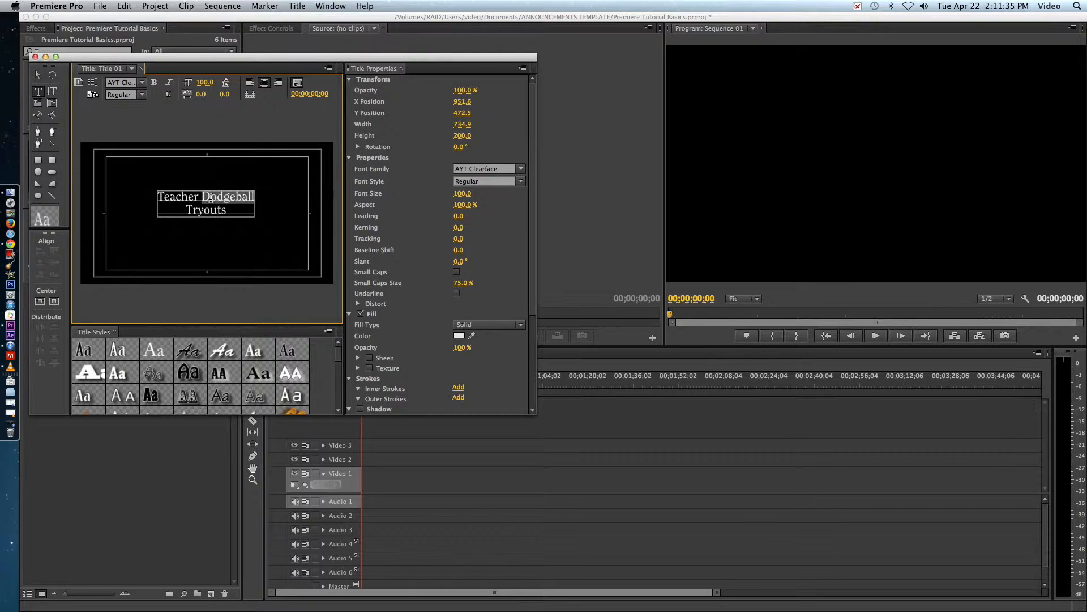
{"action": "key", "text": "super+a"}
{"action": "scroll", "coordinate": [199, 362], "scroll_direction": "down", "scroll_amount": 1}
{"action": "scroll", "coordinate": [215, 348], "scroll_direction": "down", "scroll_amount": 10}
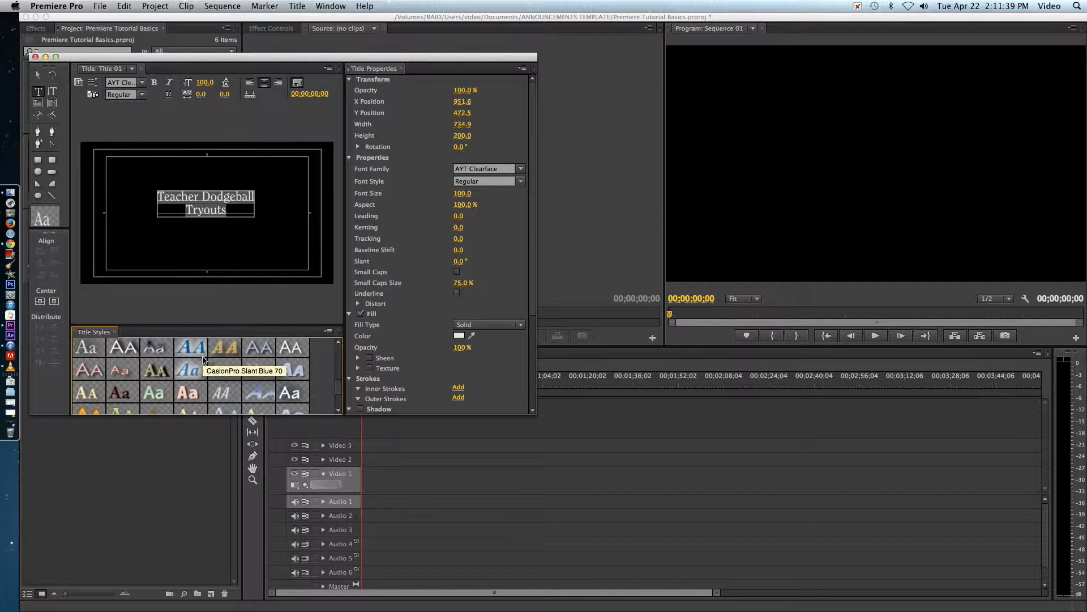
{"action": "scroll", "coordinate": [198, 354], "scroll_direction": "down", "scroll_amount": 1}
{"action": "left_click", "coordinate": [194, 351]}
{"action": "left_click_drag", "start_coordinate": [204, 82], "coordinate": [223, 94]}
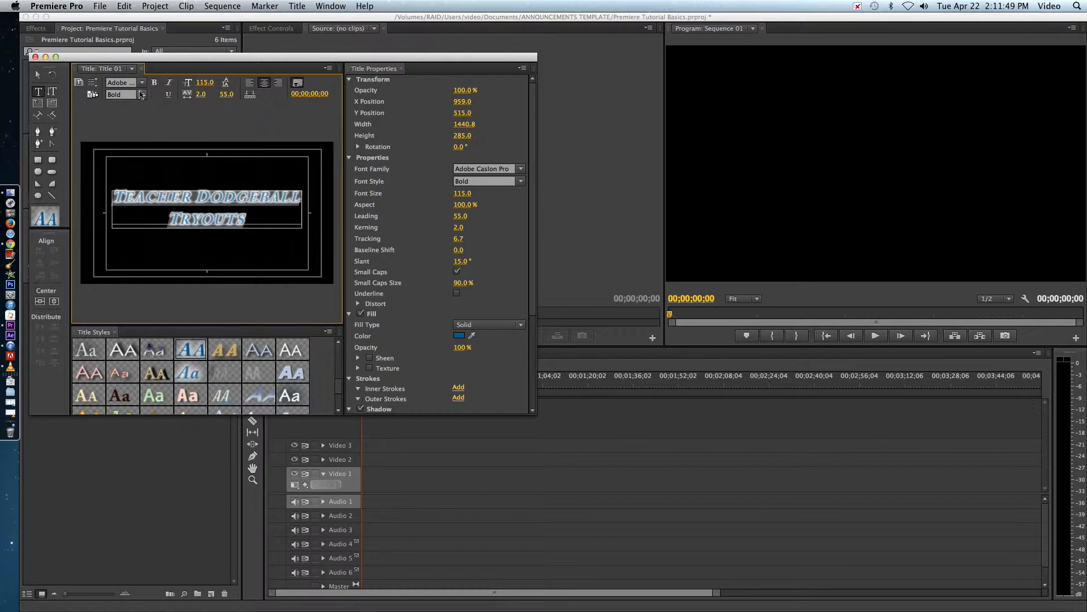
{"action": "left_click", "coordinate": [123, 95]}
{"action": "left_click", "coordinate": [85, 116]}
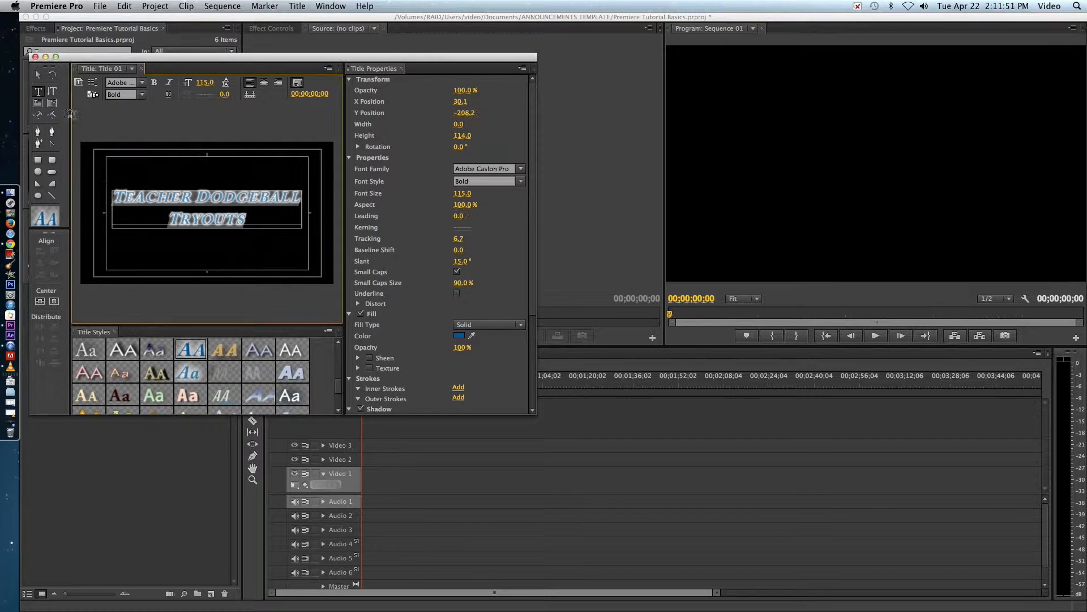
{"action": "left_click", "coordinate": [84, 115]}
{"action": "left_click", "coordinate": [37, 160]}
{"action": "left_click_drag", "start_coordinate": [140, 158], "coordinate": [200, 215]}
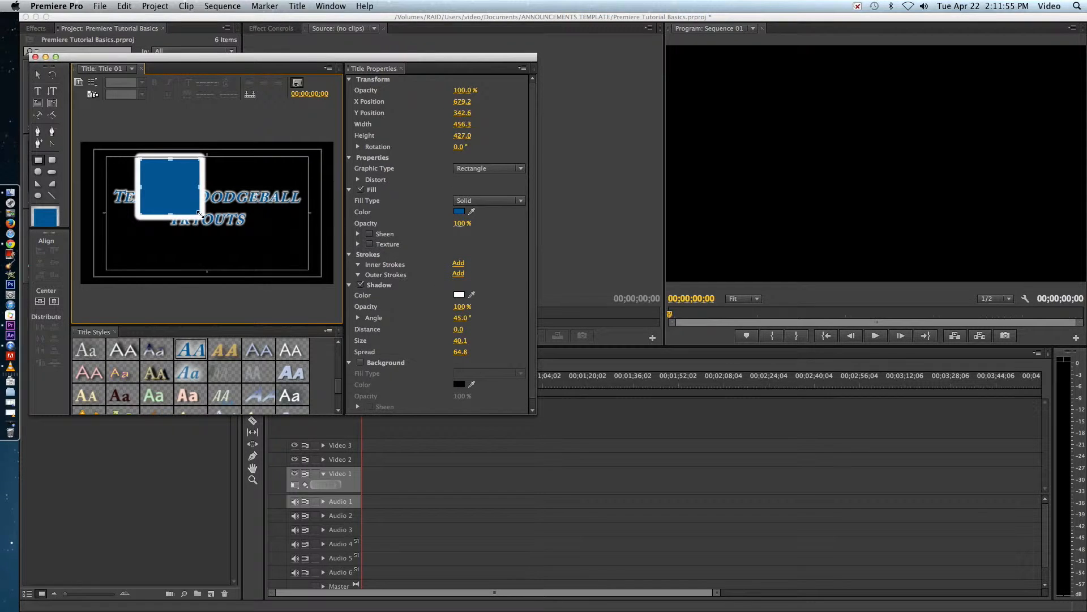
{"action": "key", "text": "super+z"}
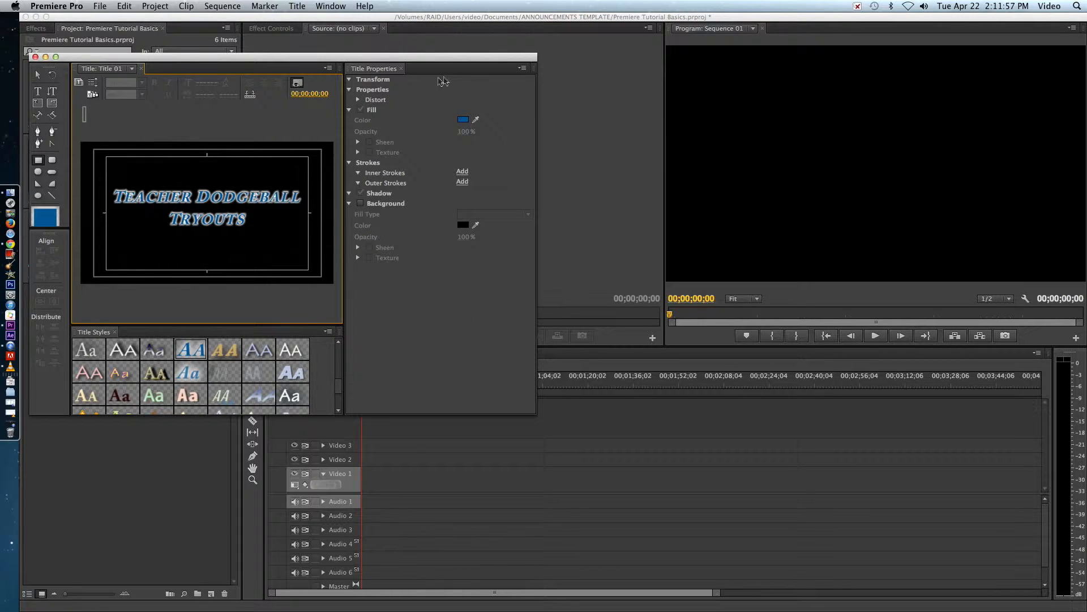
Close the title editor and place Title 01 at the start of the Video 1 track.
{"action": "left_click", "coordinate": [35, 57]}
{"action": "left_click_drag", "start_coordinate": [177, 248], "coordinate": [368, 485]}
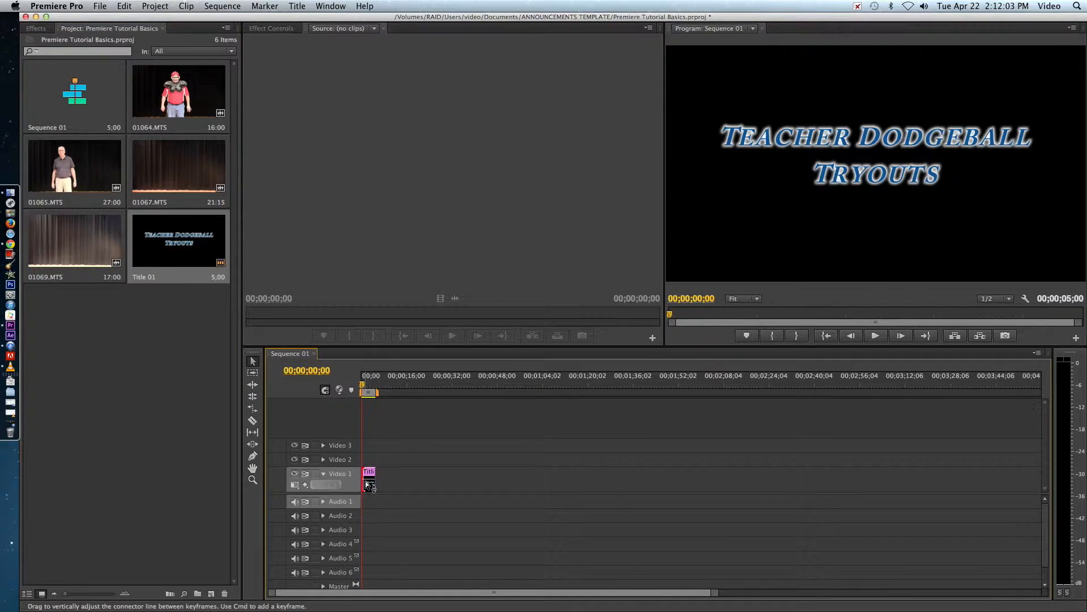
{"action": "scroll", "coordinate": [365, 473], "scroll_direction": "right", "scroll_amount": 1}
{"action": "scroll", "coordinate": [375, 493], "scroll_direction": "left", "scroll_amount": 1}
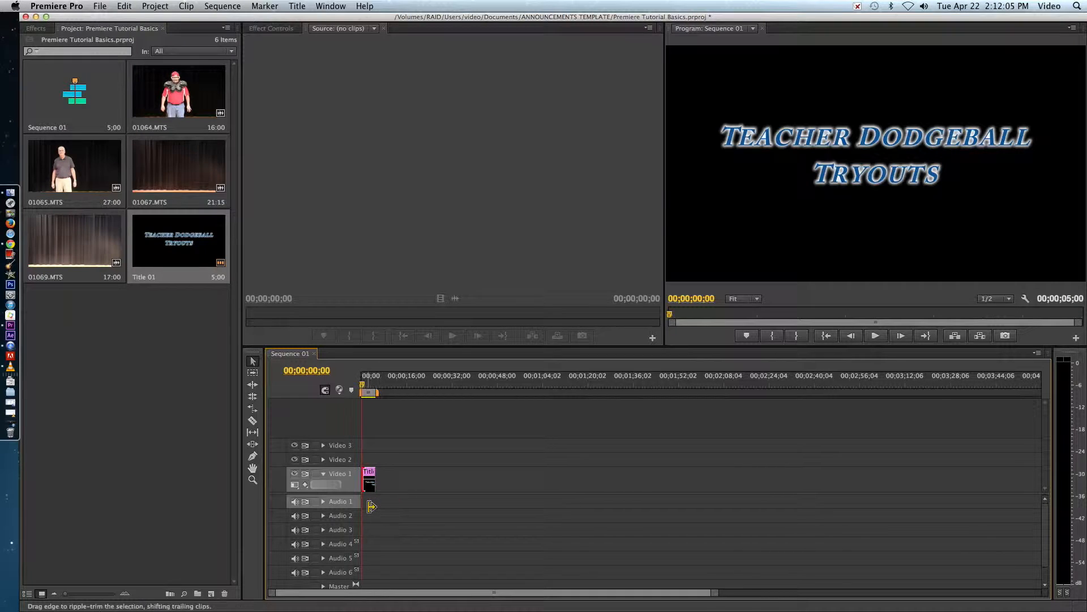
{"action": "scroll", "coordinate": [365, 487], "scroll_direction": "up", "scroll_amount": 5, "text": "alt"}
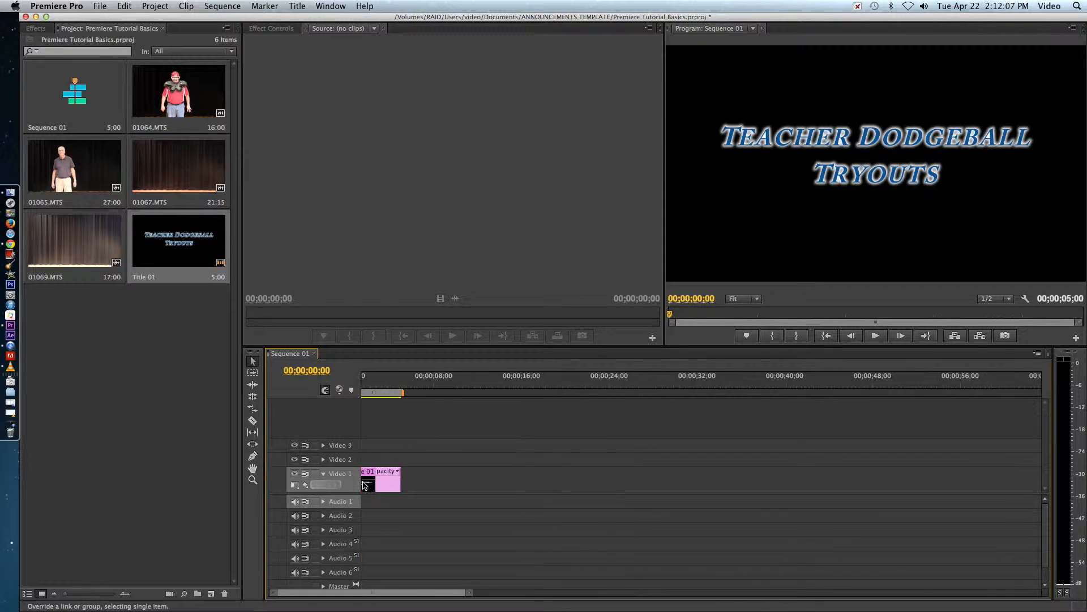
{"action": "scroll", "coordinate": [371, 487], "scroll_direction": "left", "scroll_amount": 3}
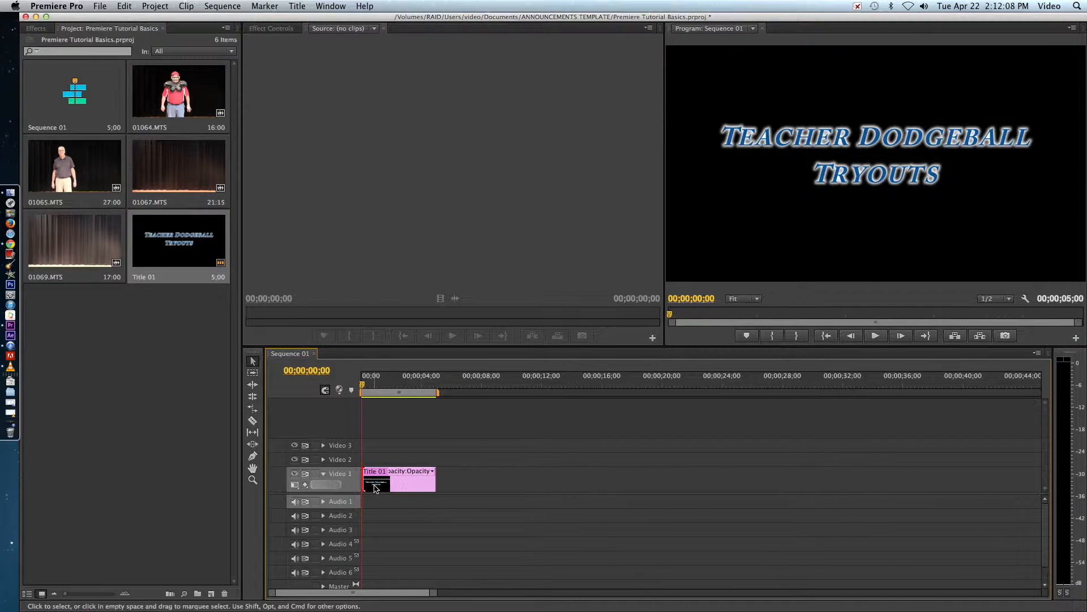
Reopen the Title 01 clip from the Video 1 track in the title editor, then close the editor.
{"action": "left_click", "coordinate": [407, 476]}
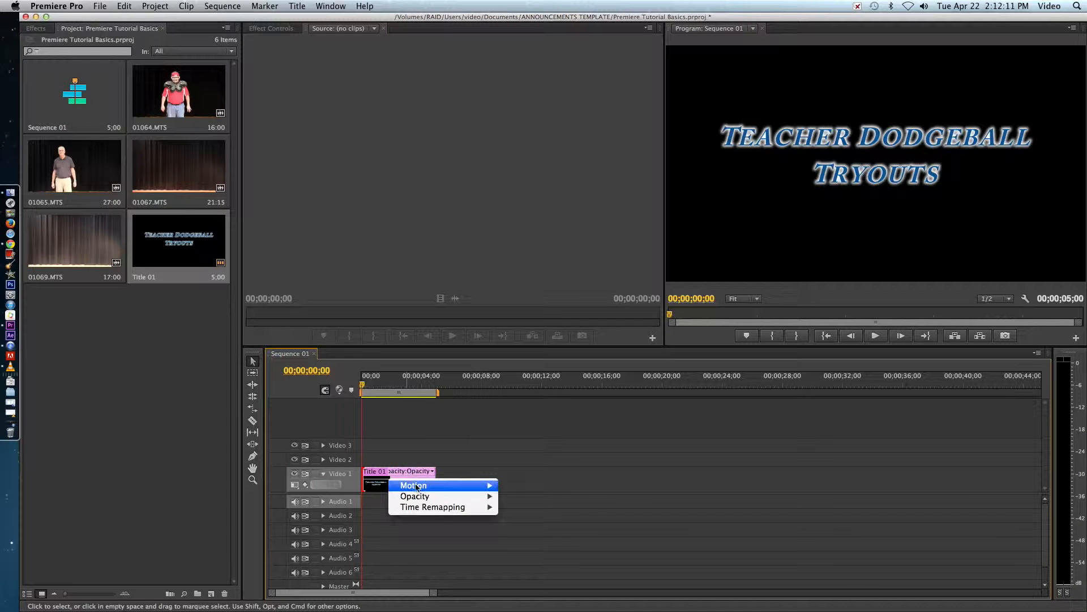
{"action": "mouse_move", "coordinate": [422, 497]}
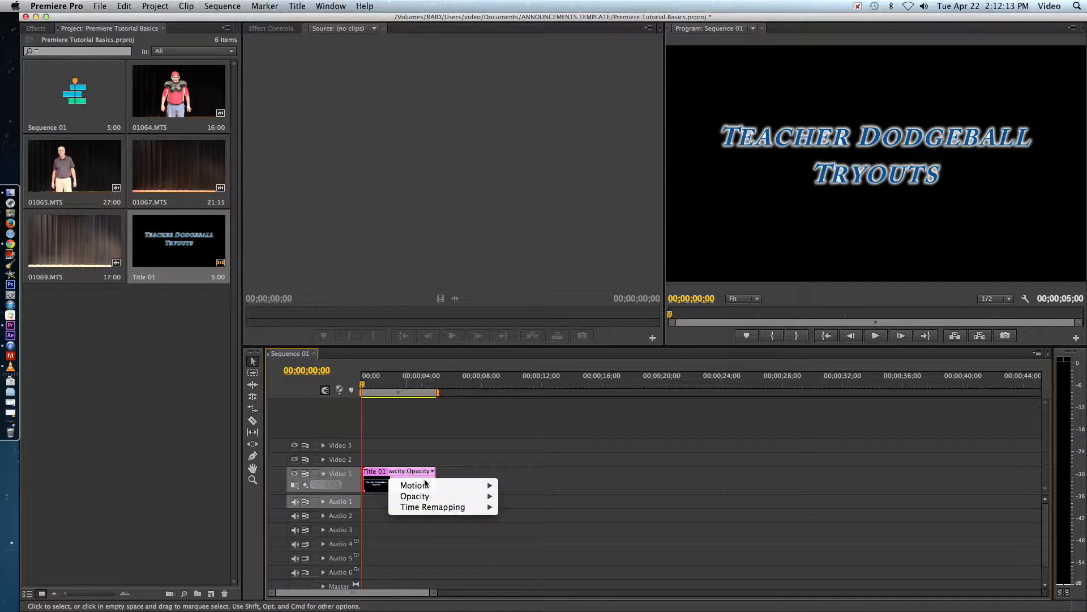
{"action": "left_click", "coordinate": [416, 473]}
{"action": "double_click", "coordinate": [412, 486]}
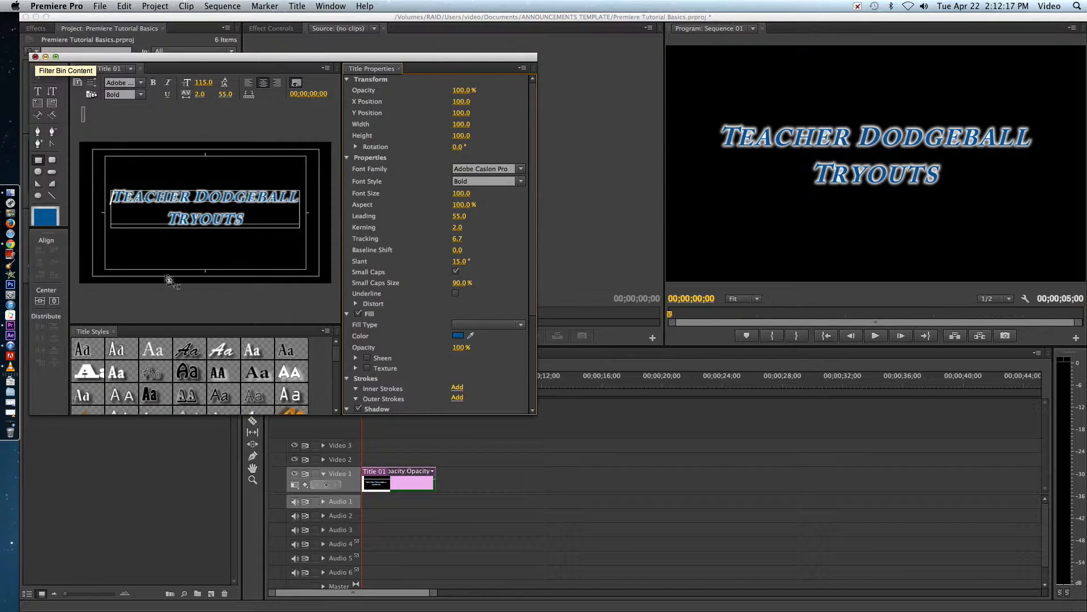
{"action": "left_click", "coordinate": [35, 57]}
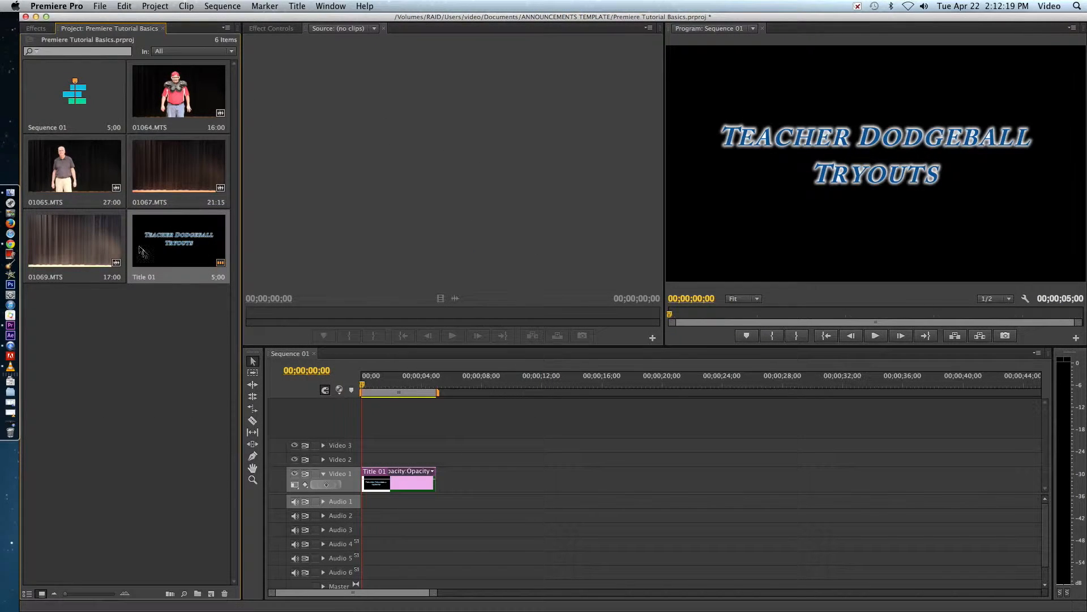
Load clip 01064.MTS in the Source monitor and play its opening seconds from the start.
{"action": "left_click", "coordinate": [187, 91]}
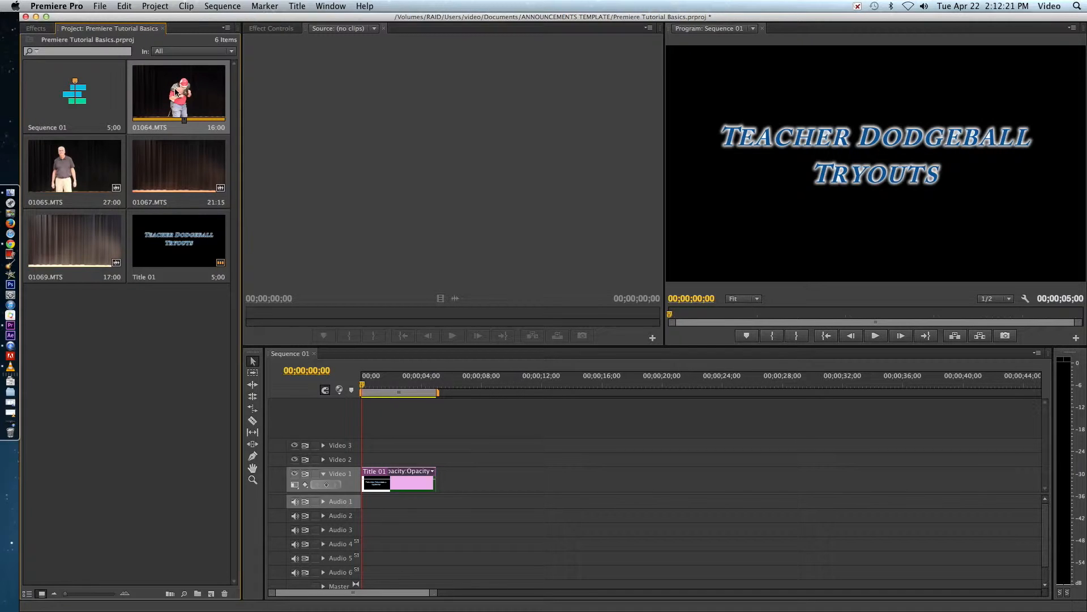
{"action": "double_click", "coordinate": [177, 92]}
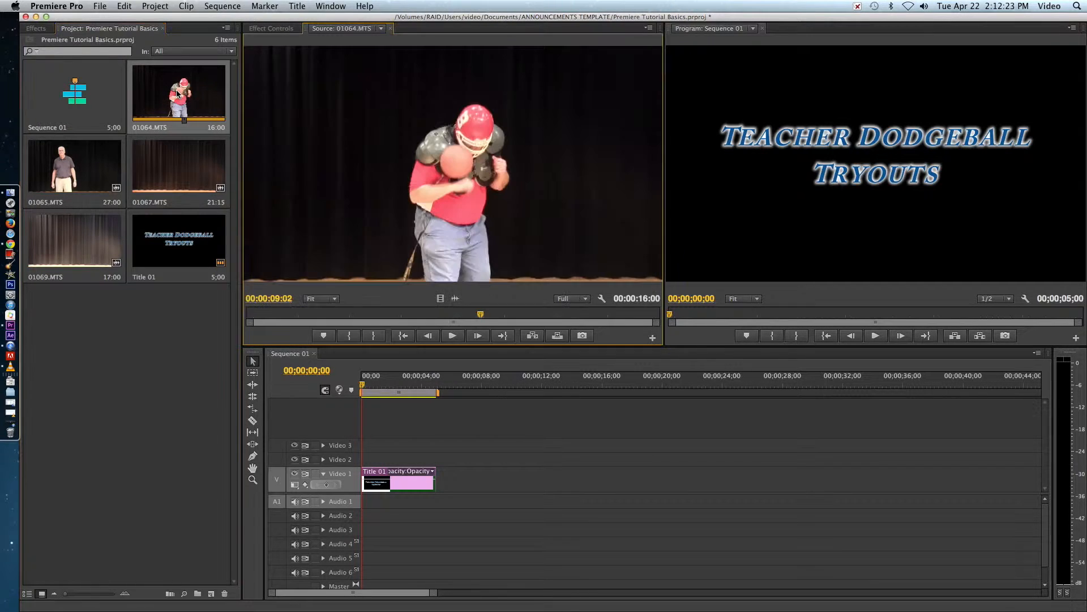
{"action": "left_click_drag", "start_coordinate": [446, 308], "coordinate": [254, 317]}
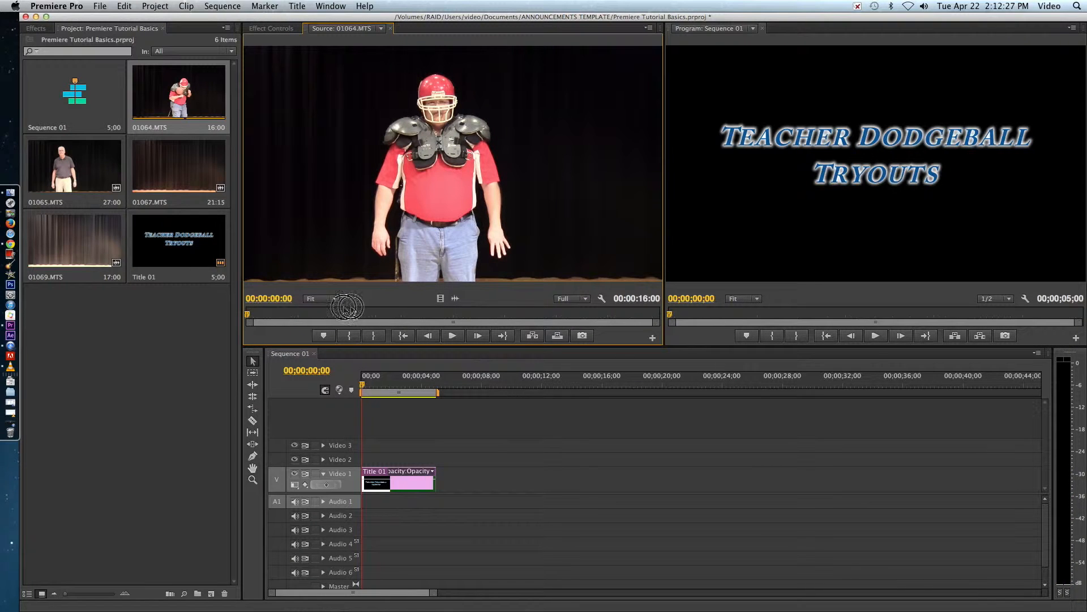
{"action": "left_click", "coordinate": [452, 336]}
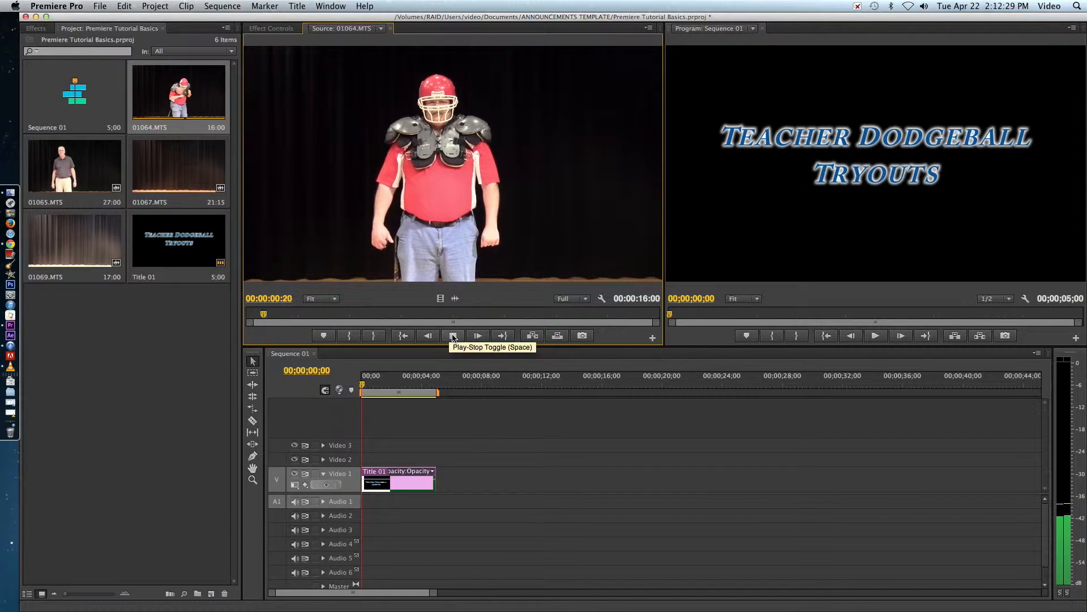
{"action": "left_click", "coordinate": [453, 336]}
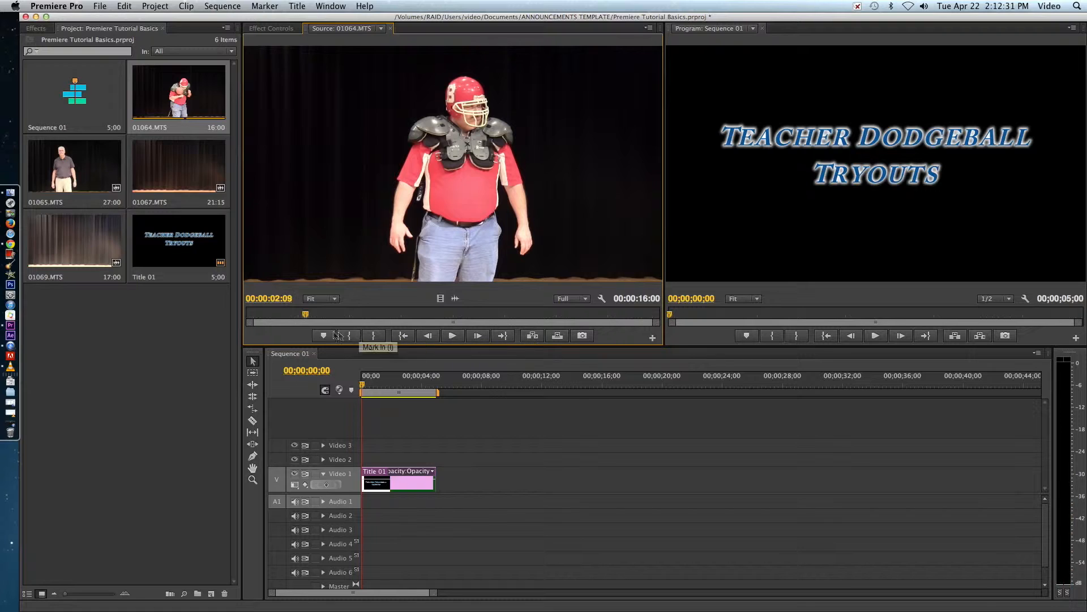
Mark the In point of clip 01064.MTS at 00:00:00:23 in the Source monitor.
{"action": "left_click", "coordinate": [284, 315]}
{"action": "left_click_drag", "start_coordinate": [284, 315], "coordinate": [266, 315]}
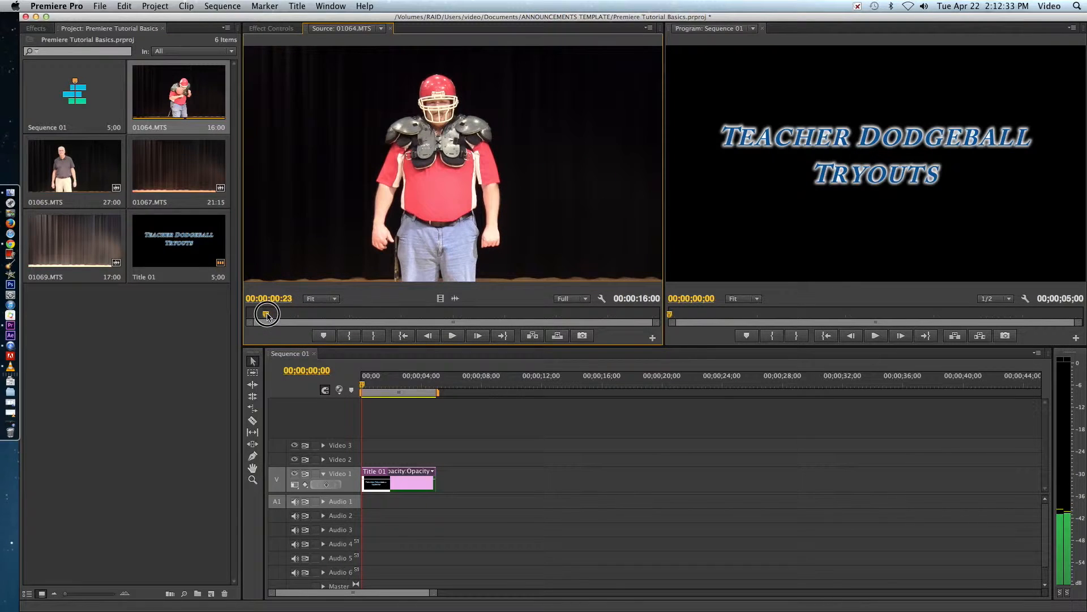
{"action": "left_click", "coordinate": [350, 336]}
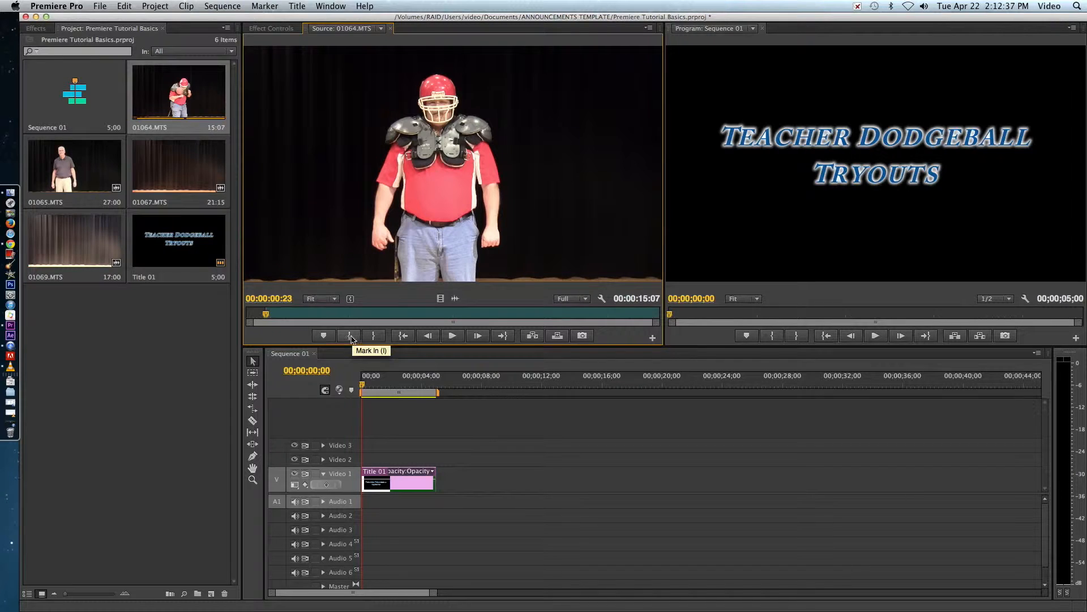
Play through clip 01064.MTS in the Source monitor and mark its Out point at 00:00:15:08.
{"action": "left_click", "coordinate": [453, 336]}
{"action": "left_click_drag", "start_coordinate": [441, 319], "coordinate": [552, 316]}
{"action": "left_click", "coordinate": [453, 336]}
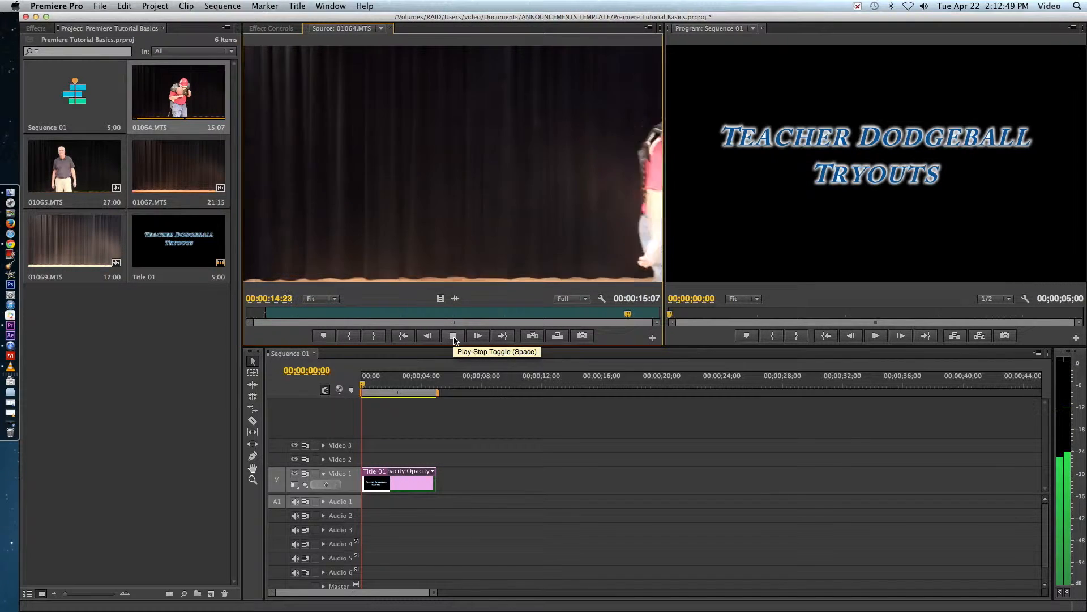
{"action": "left_click", "coordinate": [453, 336]}
{"action": "left_click", "coordinate": [373, 335]}
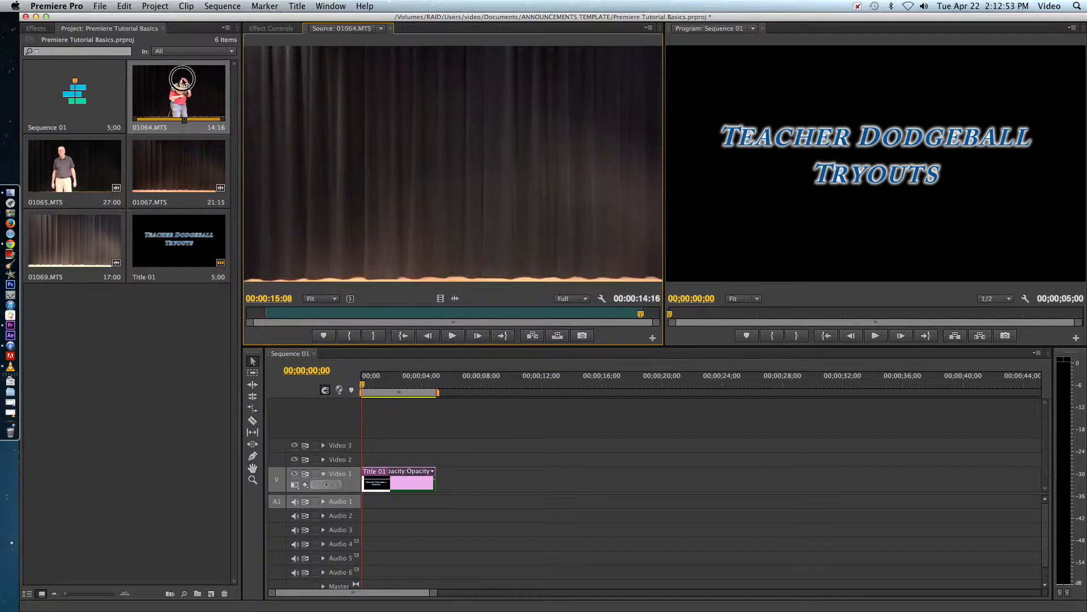
Place the trimmed 01064.MTS directly after Title 01 on Video 1, then scrub across the join and return to the start.
{"action": "left_click_drag", "start_coordinate": [184, 91], "coordinate": [437, 482]}
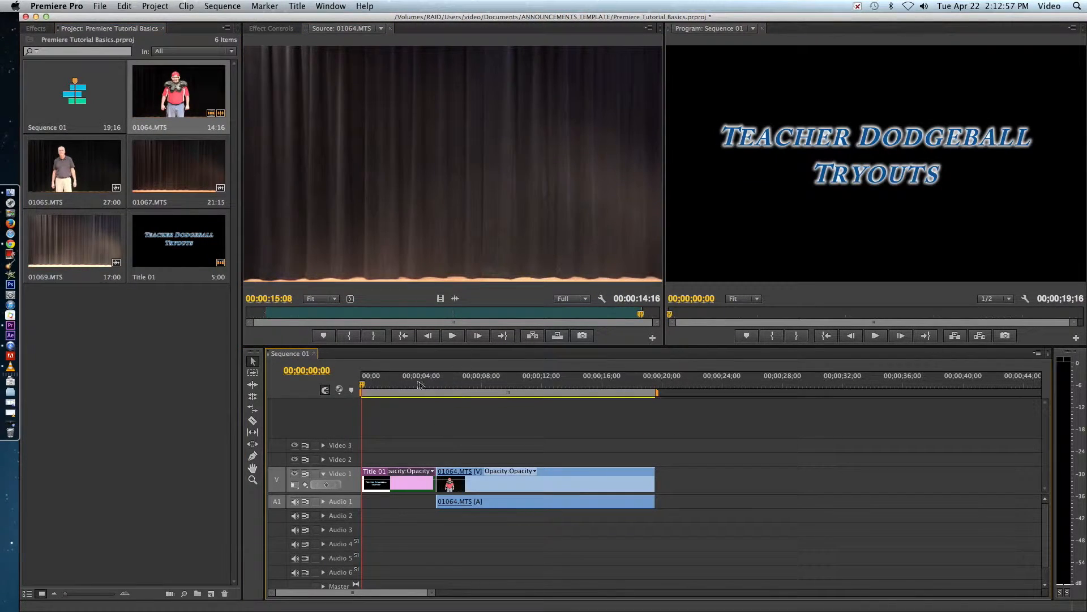
{"action": "left_click_drag", "start_coordinate": [369, 385], "coordinate": [429, 391]}
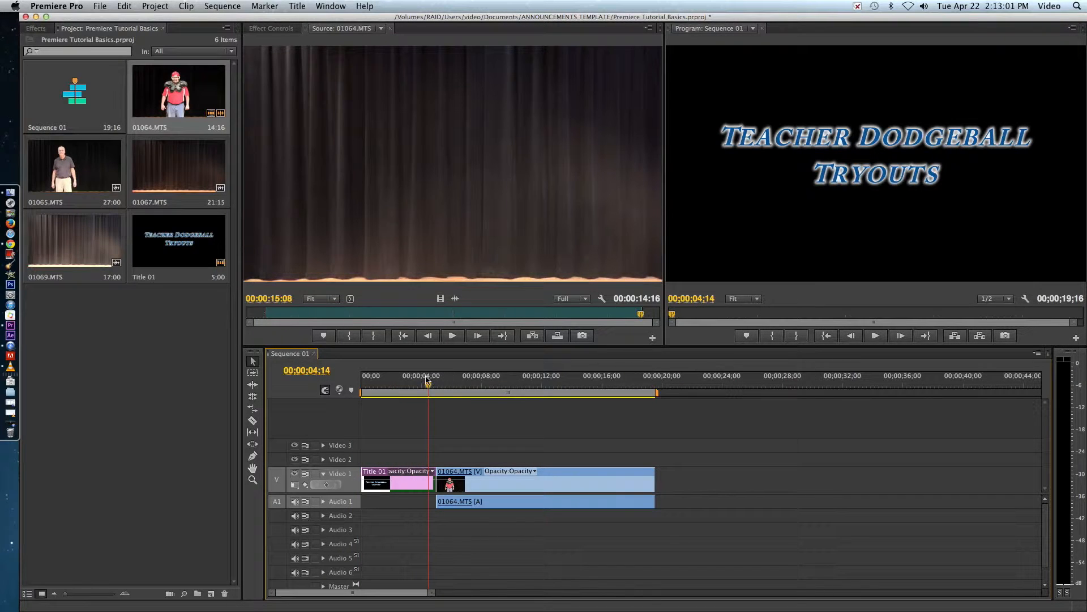
{"action": "left_click", "coordinate": [467, 391]}
{"action": "left_click_drag", "start_coordinate": [468, 392], "coordinate": [320, 383]}
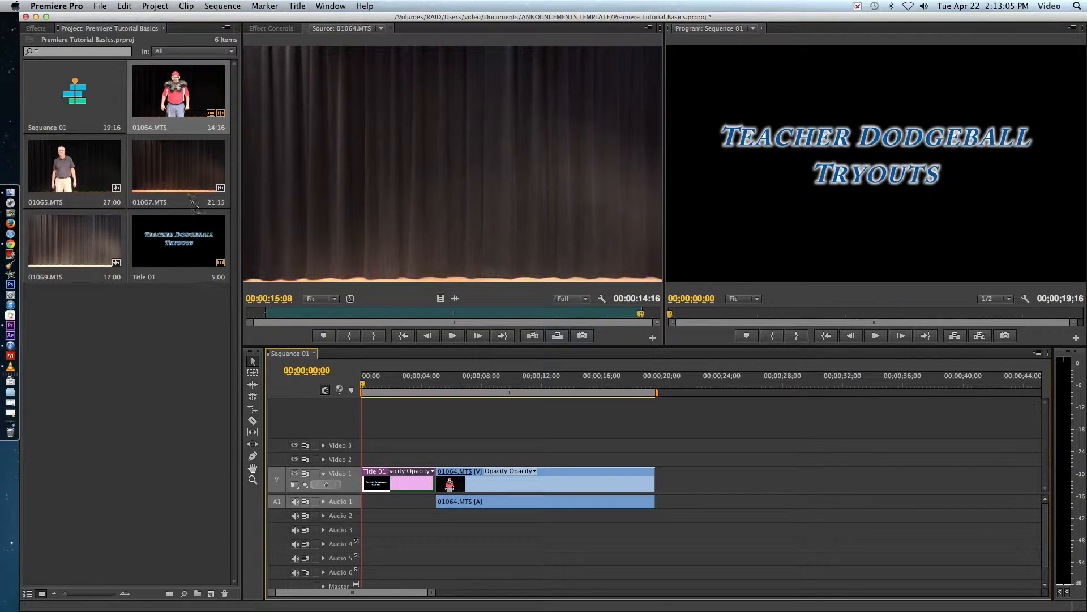
Load clip 01065.MTS in the Source monitor, preview its opening and mark its In point about six seconds in.
{"action": "left_click", "coordinate": [76, 170]}
{"action": "left_click", "coordinate": [80, 173]}
{"action": "left_click", "coordinate": [108, 178]}
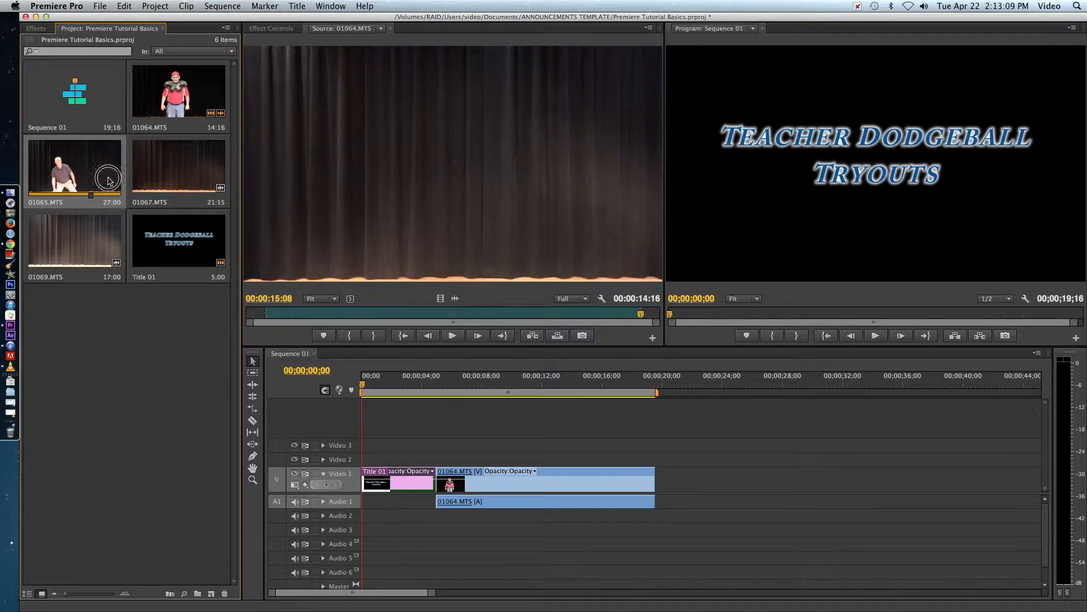
{"action": "double_click", "coordinate": [108, 178]}
{"action": "left_click_drag", "start_coordinate": [361, 313], "coordinate": [320, 312]}
{"action": "left_click", "coordinate": [452, 335]}
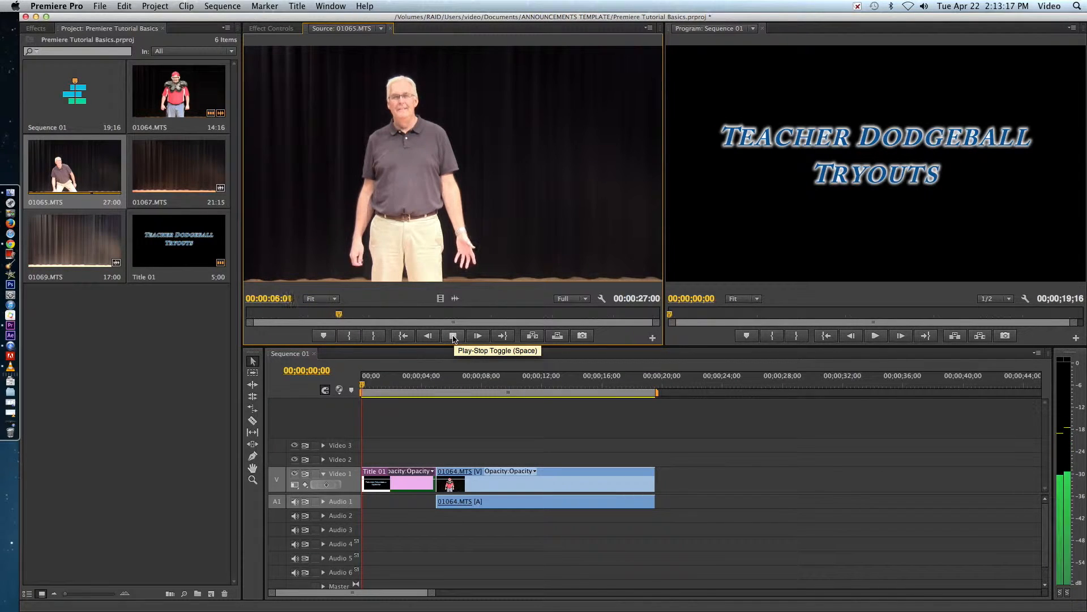
{"action": "left_click", "coordinate": [453, 336]}
{"action": "left_click_drag", "start_coordinate": [356, 313], "coordinate": [337, 313]}
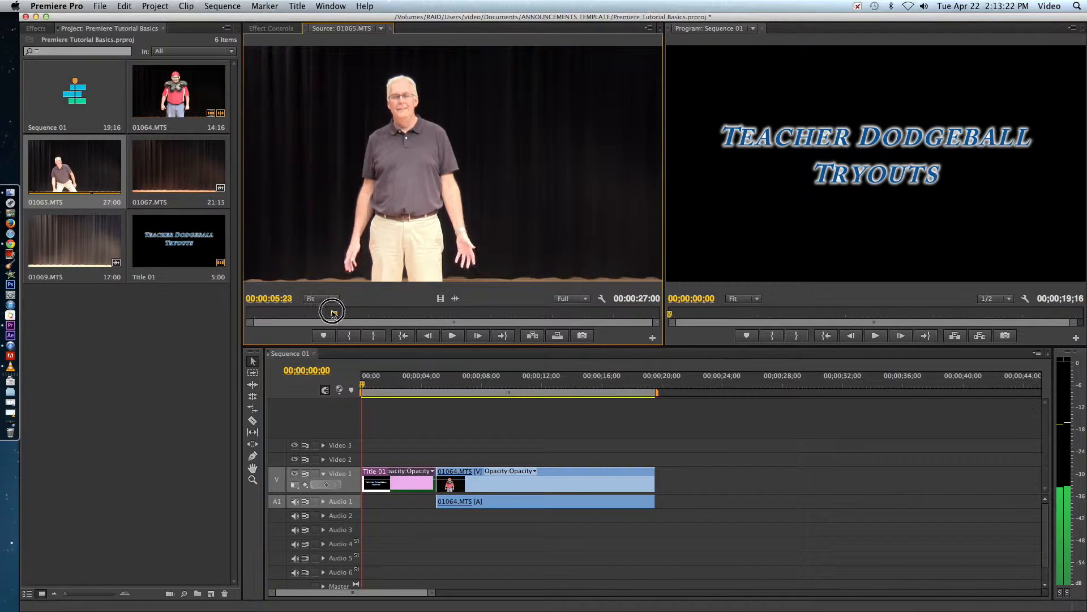
{"action": "left_click", "coordinate": [452, 335]}
{"action": "left_click", "coordinate": [451, 335]}
{"action": "left_click", "coordinate": [351, 335]}
Preview the end of 01065.MTS, place the clip after 01064.MTS on Video 1 and remove the gap between them.
{"action": "left_click_drag", "start_coordinate": [482, 320], "coordinate": [647, 318]}
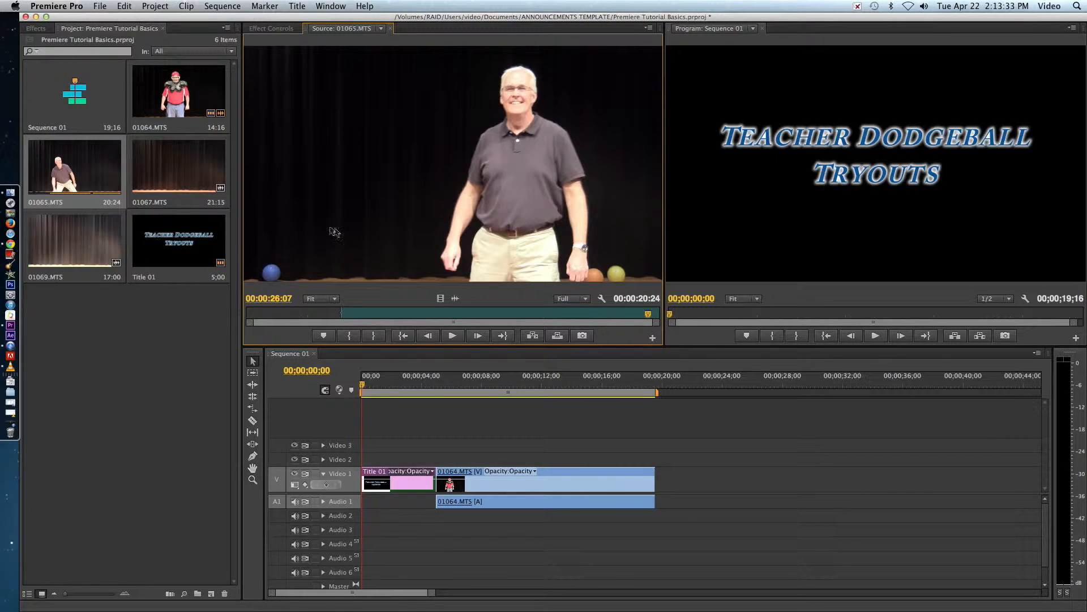
{"action": "left_click_drag", "start_coordinate": [133, 179], "coordinate": [713, 492]}
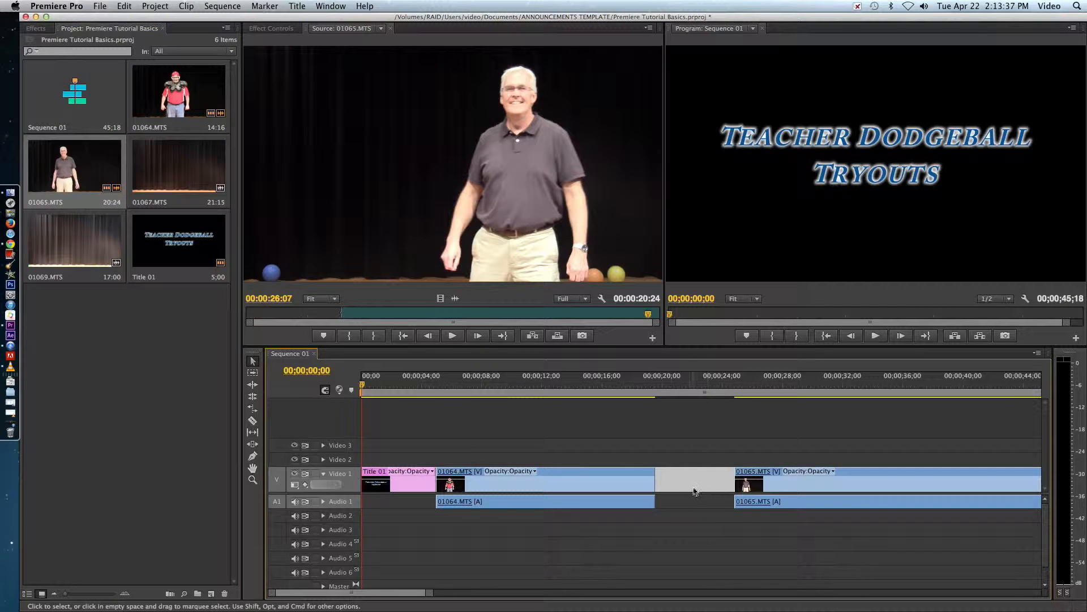
{"action": "key", "text": "Delete"}
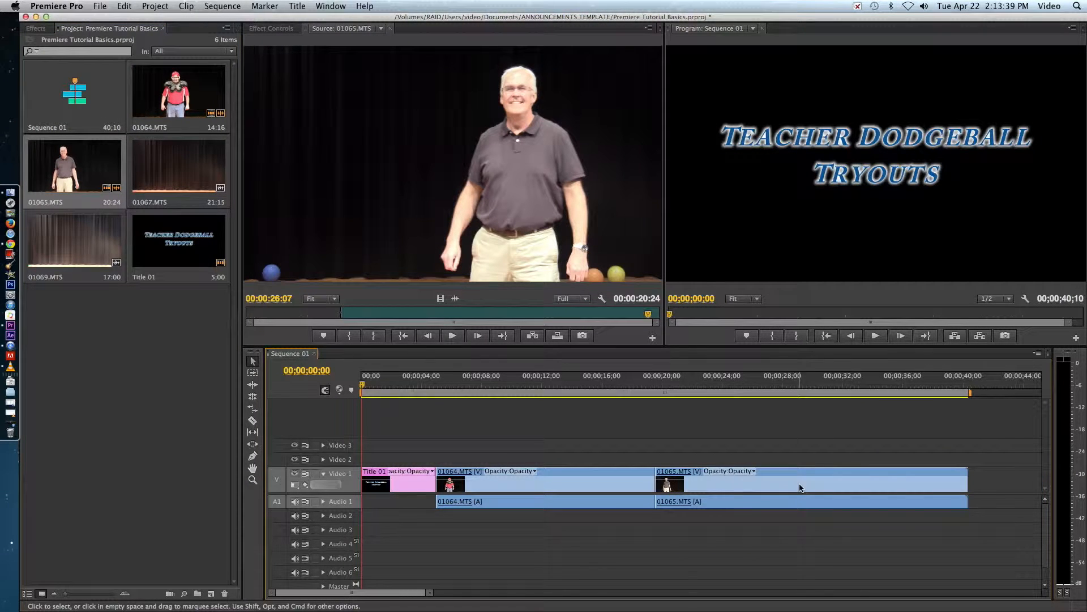
Load clip 01067.MTS in the Source monitor, mark its In point near the start and its Out point at 00:00:19:22.
{"action": "left_click_drag", "start_coordinate": [391, 592], "coordinate": [422, 593]}
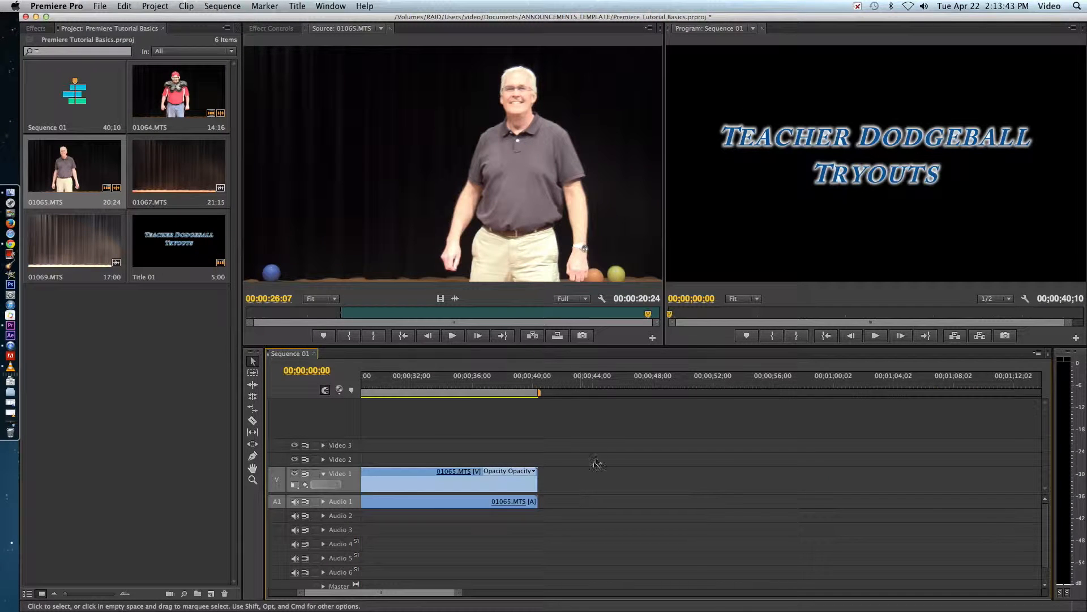
{"action": "left_click_drag", "start_coordinate": [162, 176], "coordinate": [255, 278]}
{"action": "left_click", "coordinate": [93, 249]}
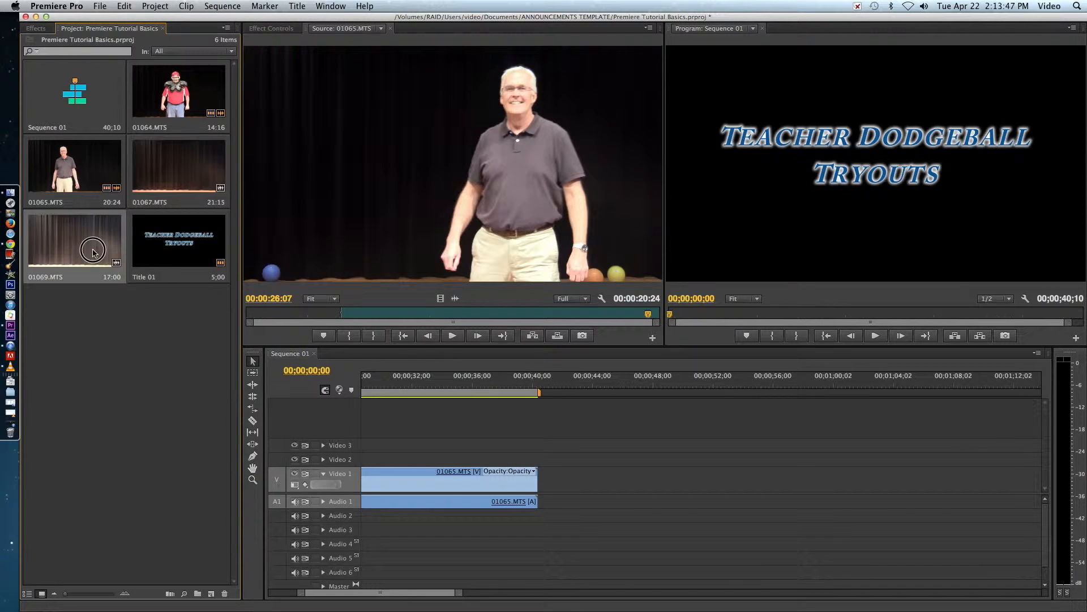
{"action": "left_click", "coordinate": [155, 177]}
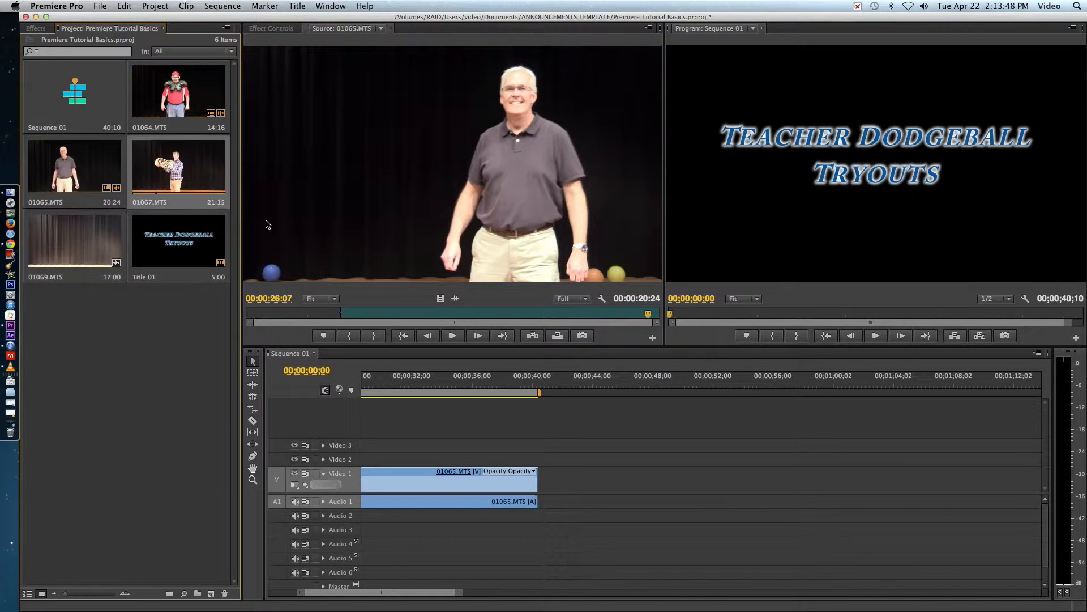
{"action": "double_click", "coordinate": [229, 203]}
{"action": "left_click_drag", "start_coordinate": [320, 312], "coordinate": [621, 320]}
{"action": "left_click", "coordinate": [343, 337]}
{"action": "left_click", "coordinate": [371, 335]}
{"action": "left_click_drag", "start_coordinate": [434, 592], "coordinate": [421, 592]}
{"action": "left_click_drag", "start_coordinate": [625, 318], "coordinate": [626, 317]}
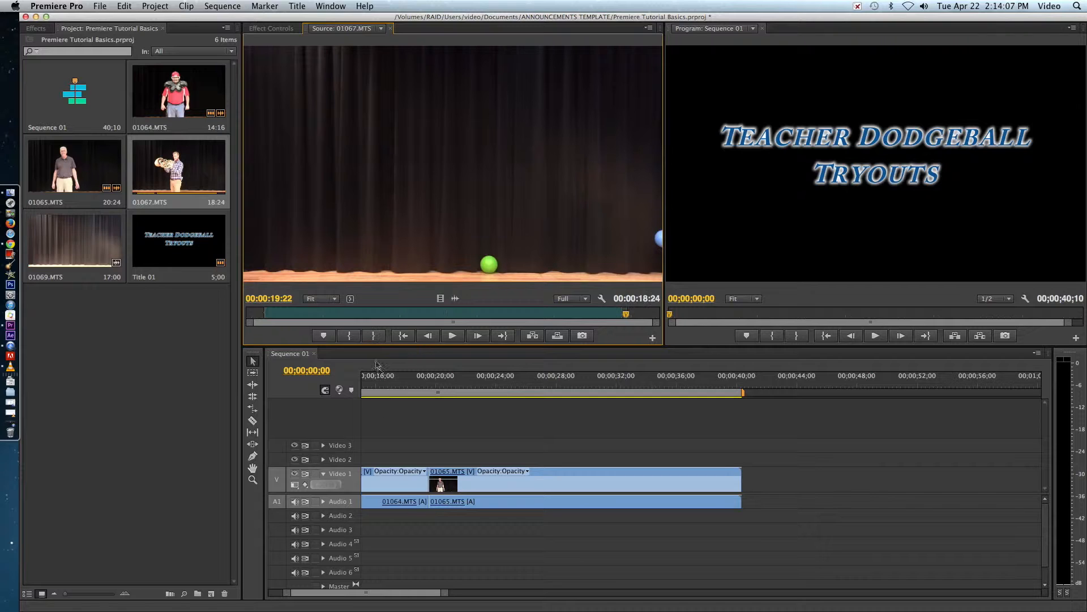
Shift the 01064.MTS and 01065.MTS clips together along the timeline to open space after Title 01.
{"action": "left_click_drag", "start_coordinate": [389, 592], "coordinate": [340, 594]}
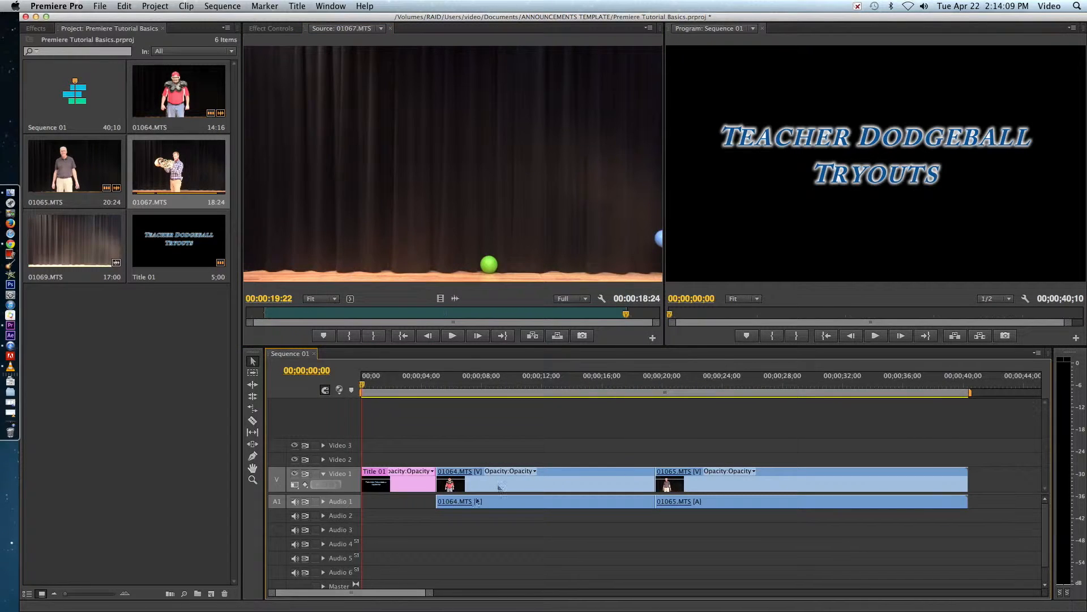
{"action": "left_click_drag", "start_coordinate": [578, 433], "coordinate": [597, 486]}
{"action": "left_click_drag", "start_coordinate": [679, 483], "coordinate": [992, 494]}
Place 01067.MTS between Title 01 and 01064.MTS on Video 1 and delete the empty gaps on both sides.
{"action": "left_click_drag", "start_coordinate": [167, 178], "coordinate": [300, 310]}
{"action": "left_click_drag", "start_coordinate": [489, 422], "coordinate": [459, 479]}
{"action": "left_click", "coordinate": [459, 479]}
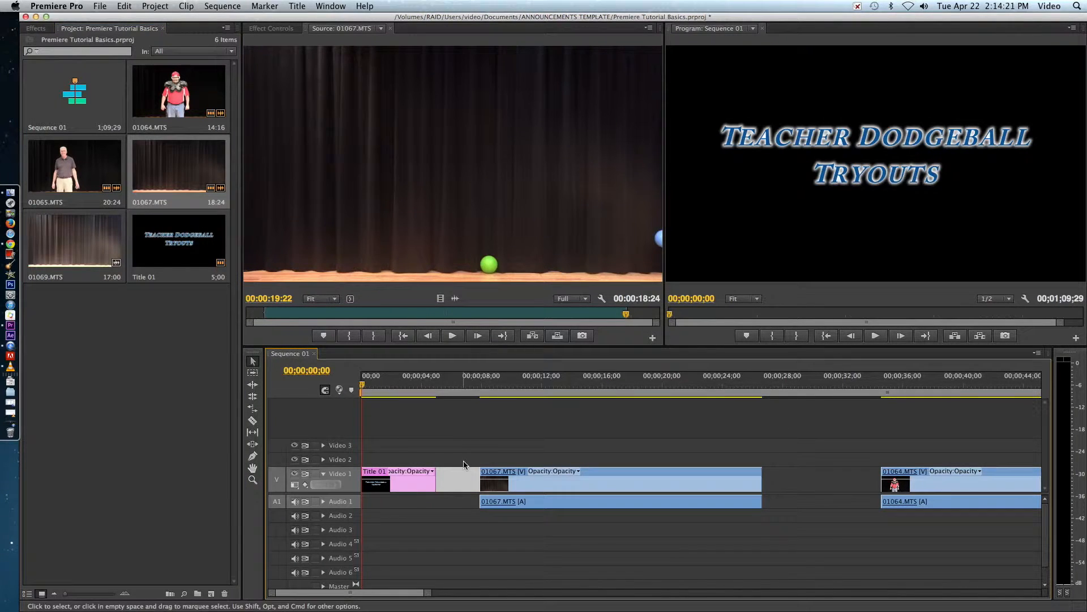
{"action": "key", "text": "Delete"}
{"action": "left_click", "coordinate": [721, 485]}
{"action": "key", "text": "Delete"}
Mark In and Out points on clip 01069.MTS, with the Out at 00:00:16:01, and place it at the end of the sequence.
{"action": "scroll", "coordinate": [510, 454], "scroll_direction": "right", "scroll_amount": 8}
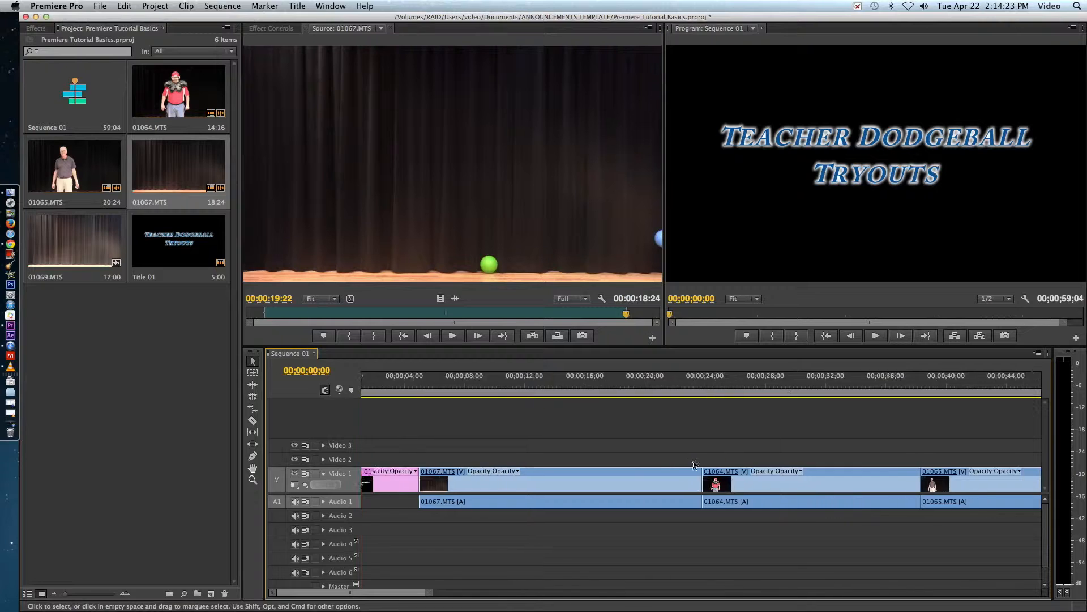
{"action": "double_click", "coordinate": [91, 245]}
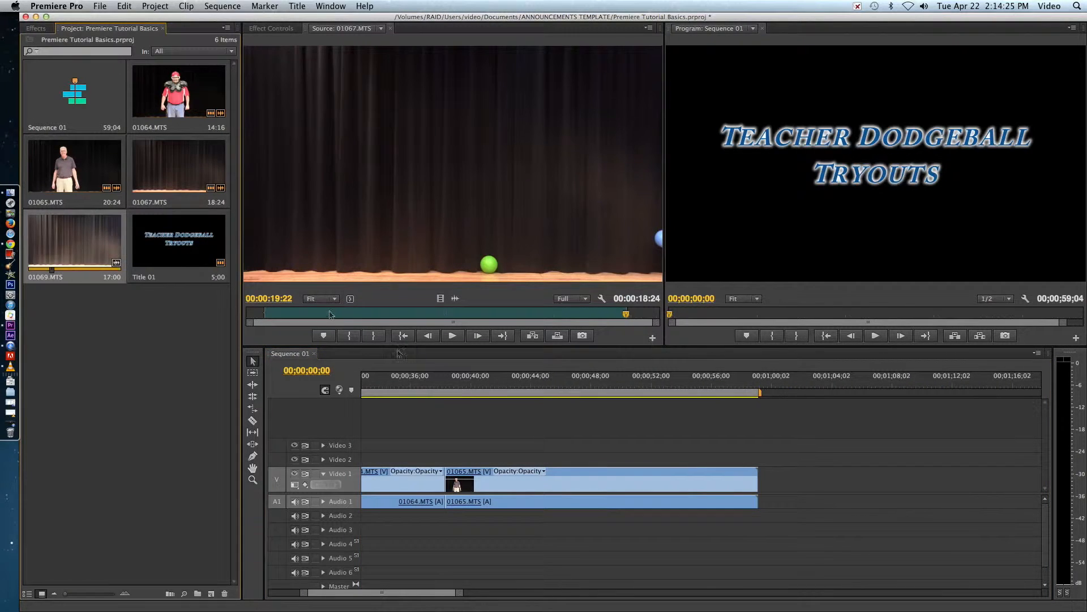
{"action": "left_click_drag", "start_coordinate": [333, 315], "coordinate": [631, 315]}
{"action": "left_click", "coordinate": [344, 336]}
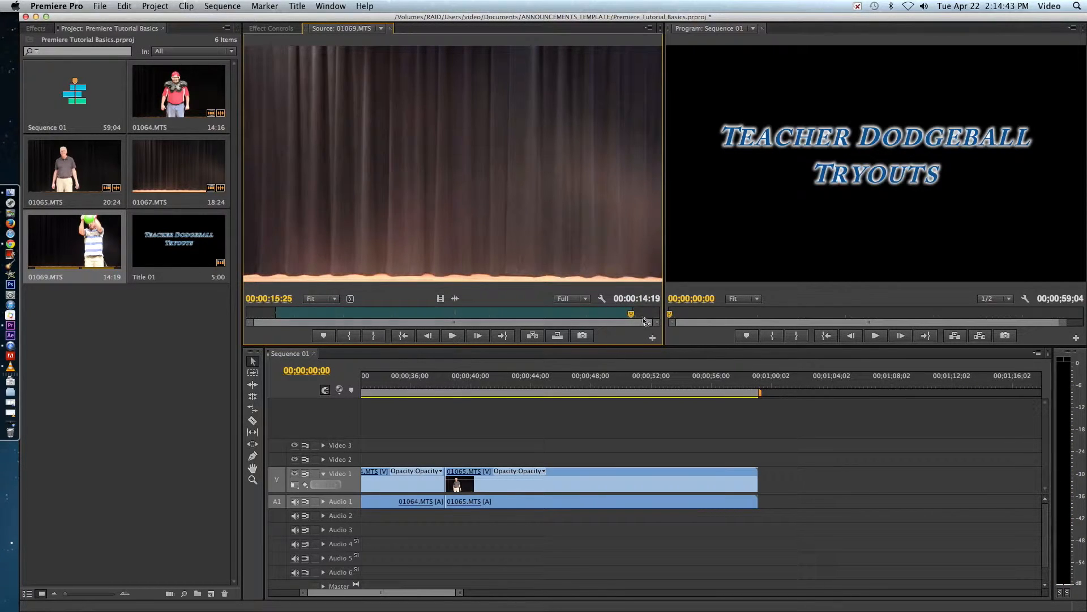
{"action": "left_click_drag", "start_coordinate": [634, 317], "coordinate": [636, 311]}
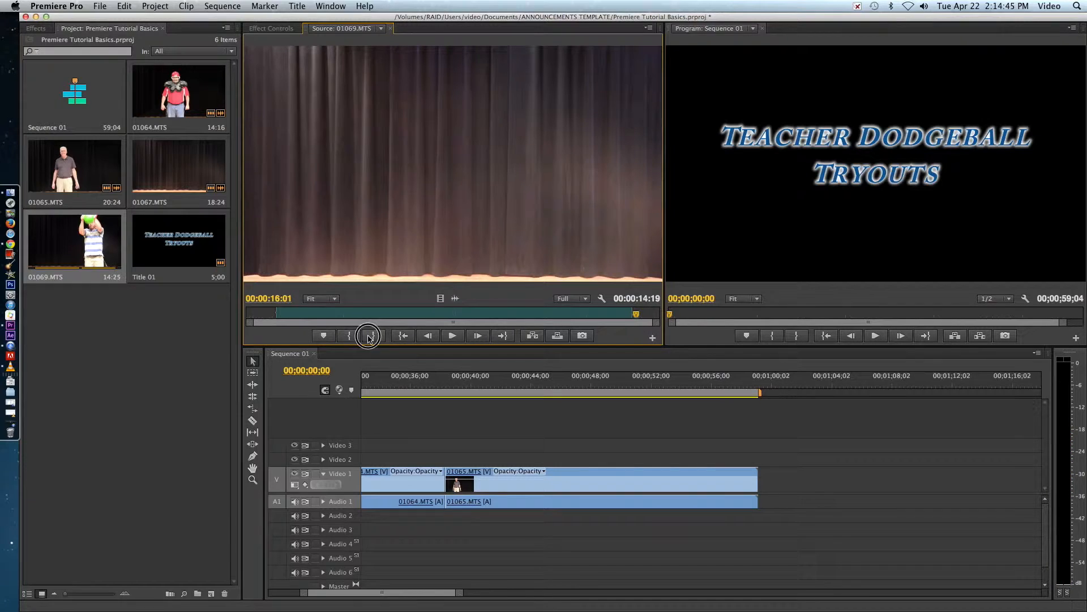
{"action": "left_click_drag", "start_coordinate": [80, 250], "coordinate": [759, 499]}
Play the sequence from the beginning of 01067.MTS and split that clip at 00;00;13;09 with the Razor tool.
{"action": "left_click_drag", "start_coordinate": [363, 594], "coordinate": [327, 594]}
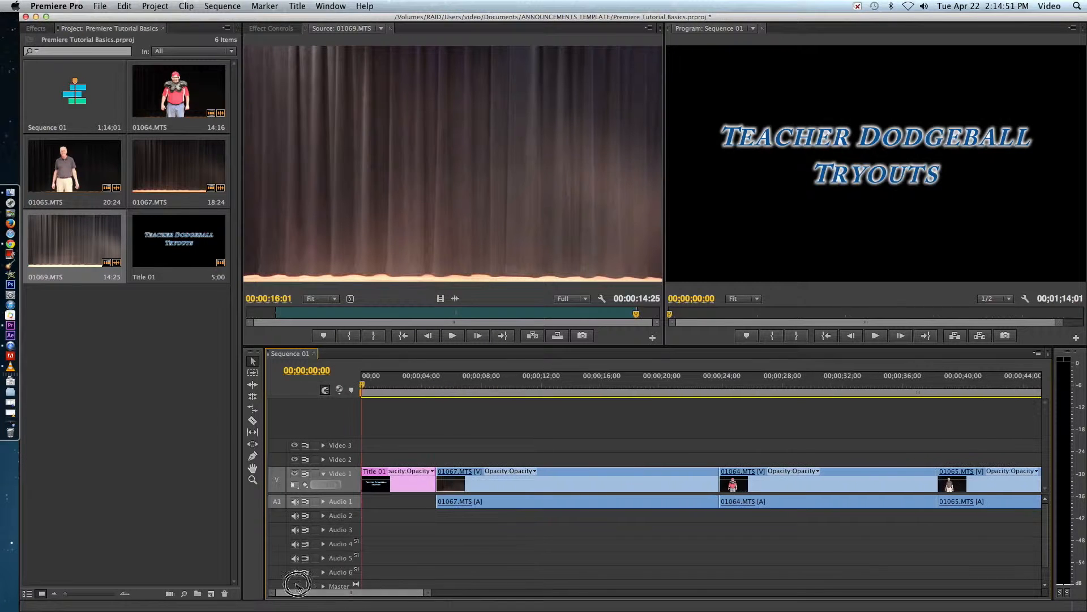
{"action": "left_click", "coordinate": [446, 385]}
{"action": "left_click", "coordinate": [444, 383]}
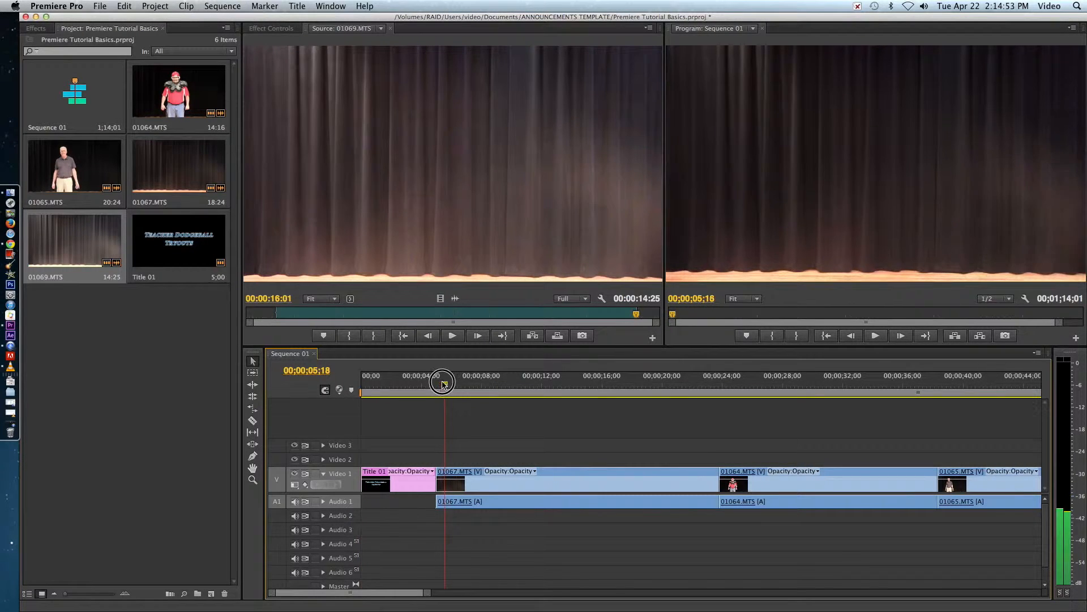
{"action": "key", "text": "space"}
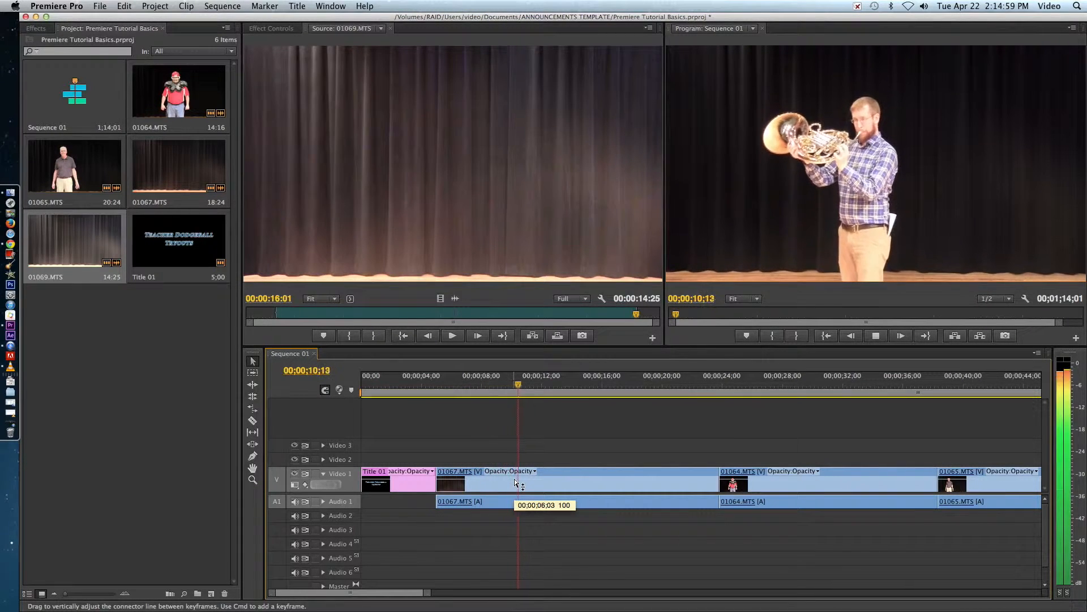
{"action": "key", "text": "space"}
{"action": "key", "text": "space"}
{"action": "key", "text": "space"}
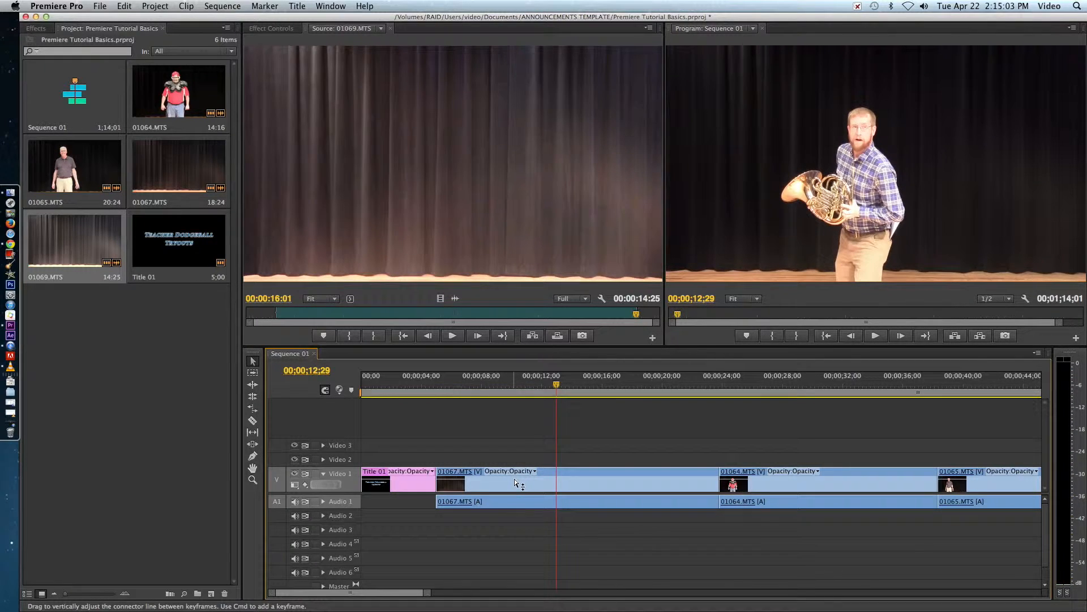
{"action": "left_click", "coordinate": [561, 474]}
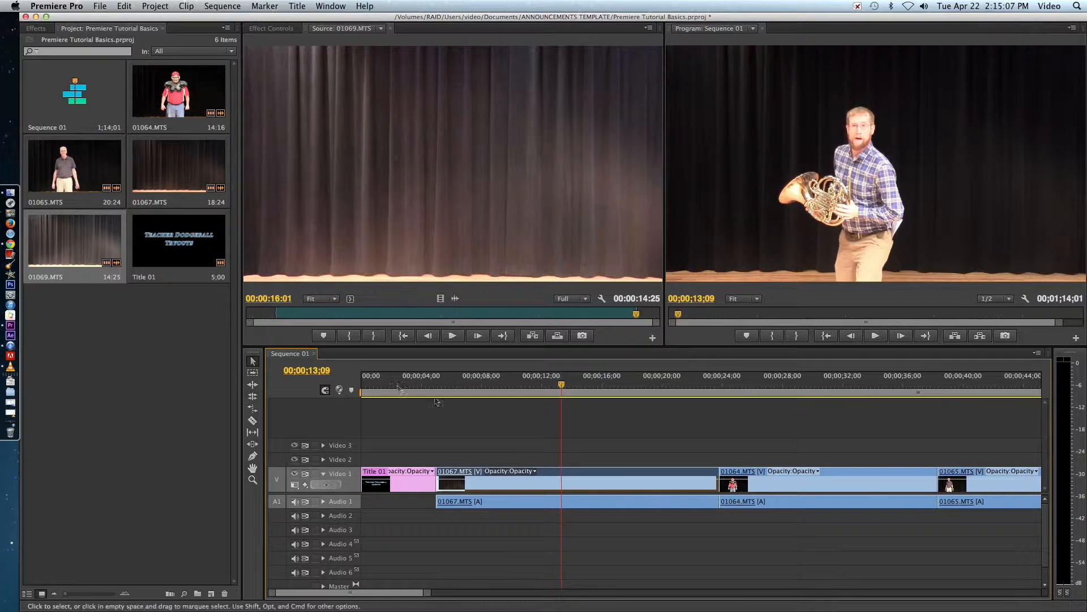
{"action": "left_click", "coordinate": [253, 421]}
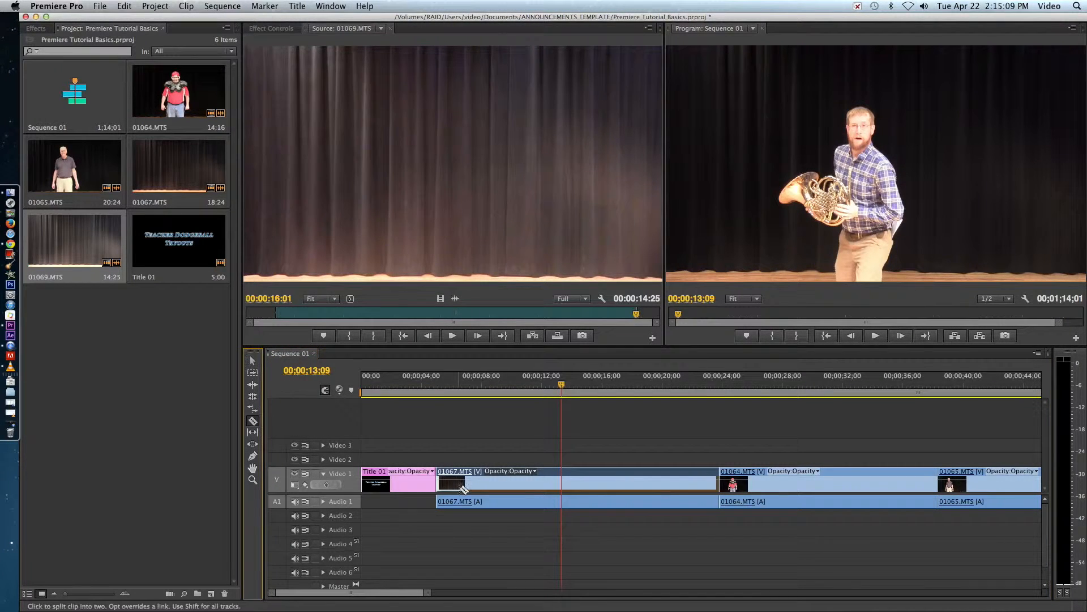
{"action": "left_click", "coordinate": [562, 478]}
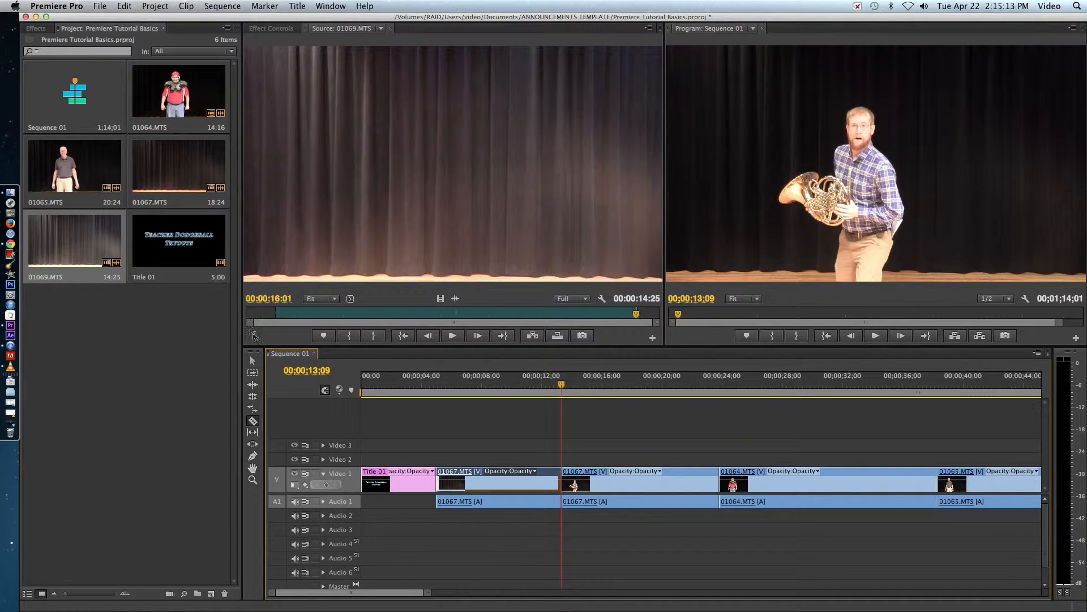
Try extra Razor cuts in the second 01067.MTS segment and undo them.
{"action": "left_click", "coordinate": [631, 487]}
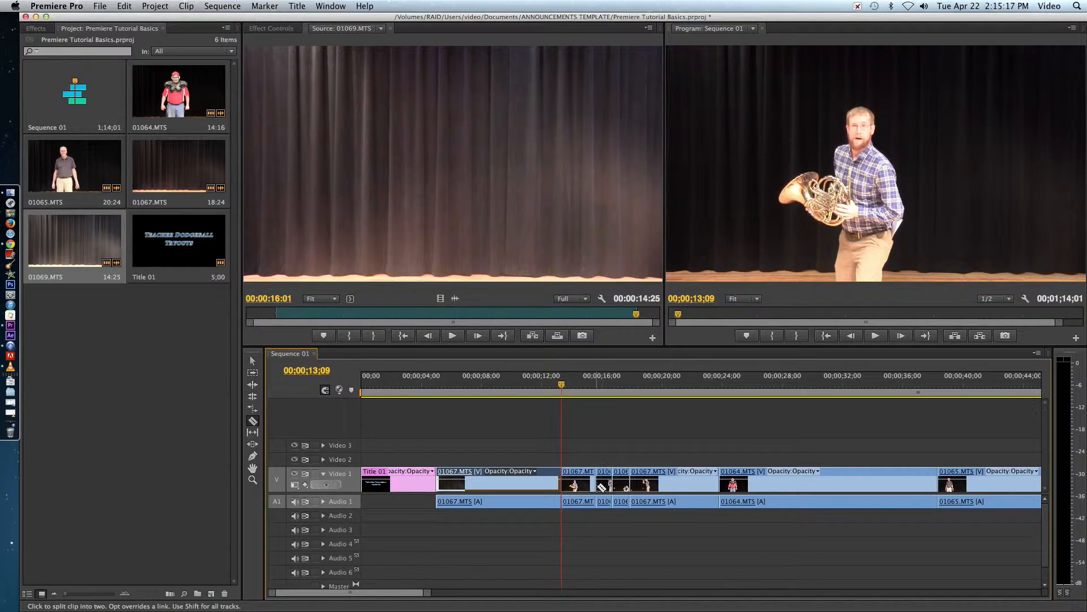
{"action": "key", "text": "super+z"}
{"action": "key", "text": "super+z"}
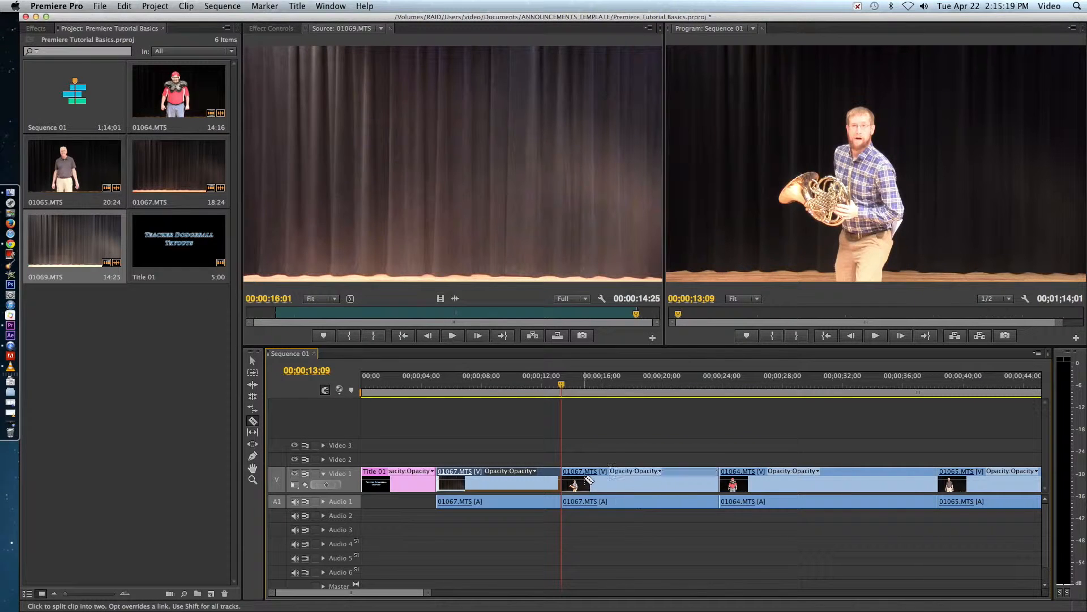
Set the speed of the second 01067.MTS segment to 115% and play back the result in the sequence.
{"action": "key", "text": "v"}
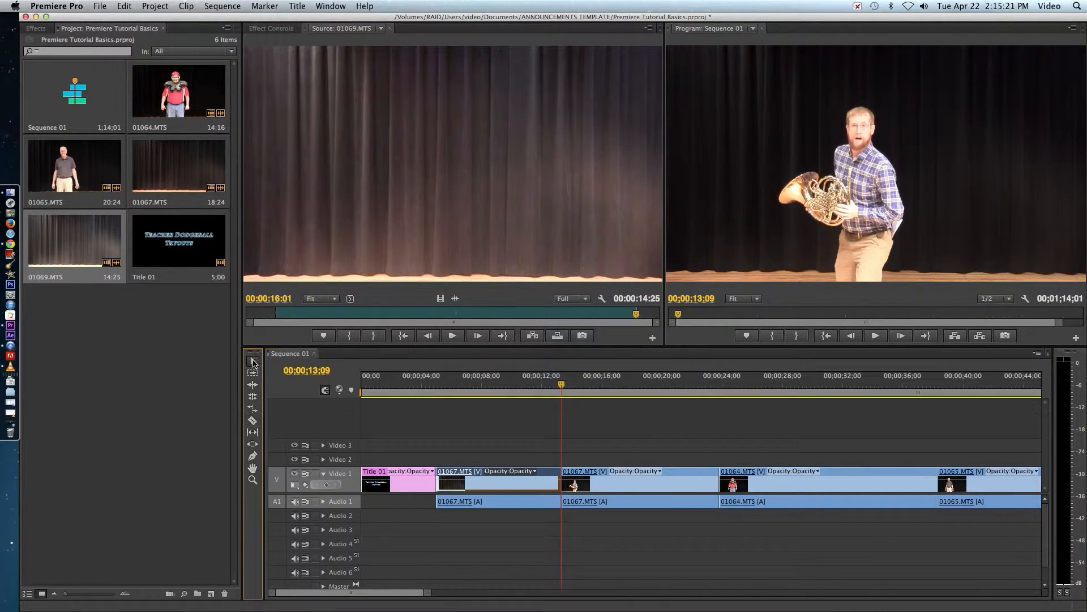
{"action": "left_click", "coordinate": [662, 490]}
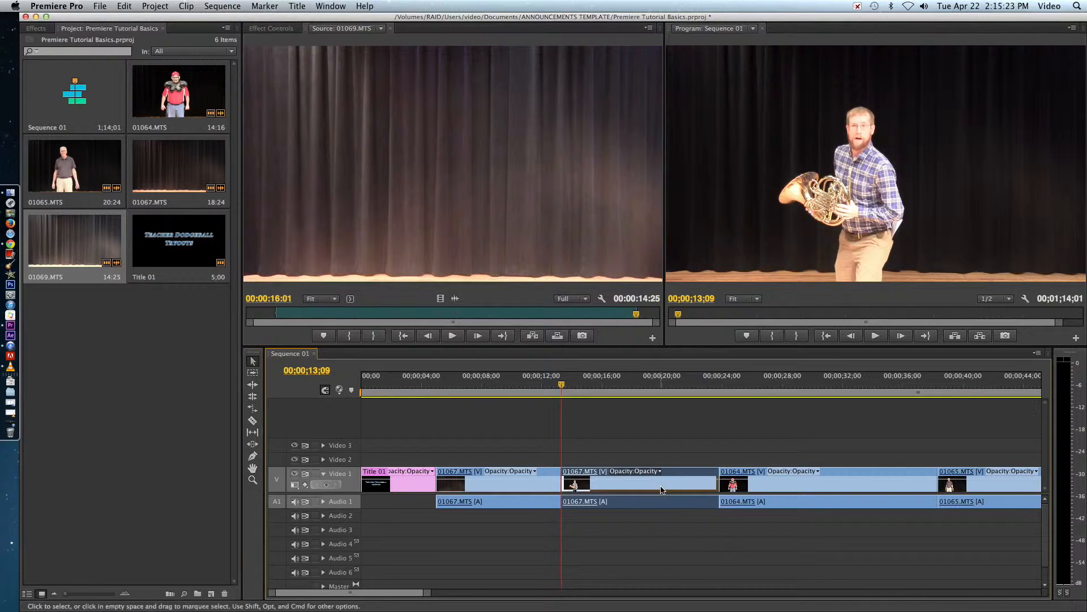
{"action": "right_click", "coordinate": [661, 489]}
{"action": "left_click", "coordinate": [725, 406]}
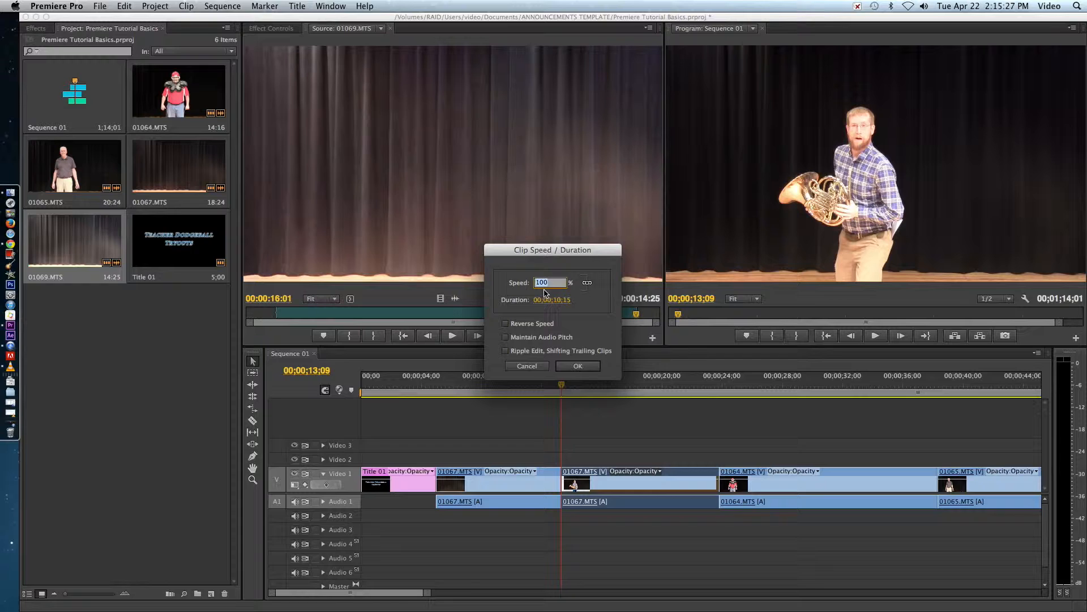
{"action": "type", "text": "12"}
{"action": "key", "text": "BackSpace"}
{"action": "type", "text": "15"}
{"action": "key", "text": "Return"}
{"action": "key", "text": "space"}
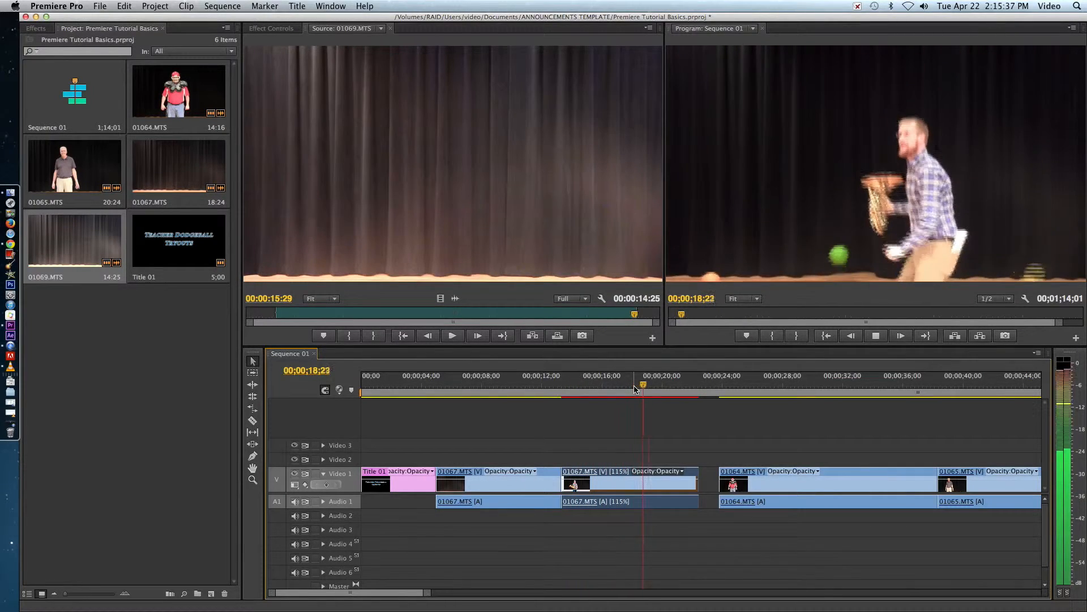
{"action": "key", "text": "space"}
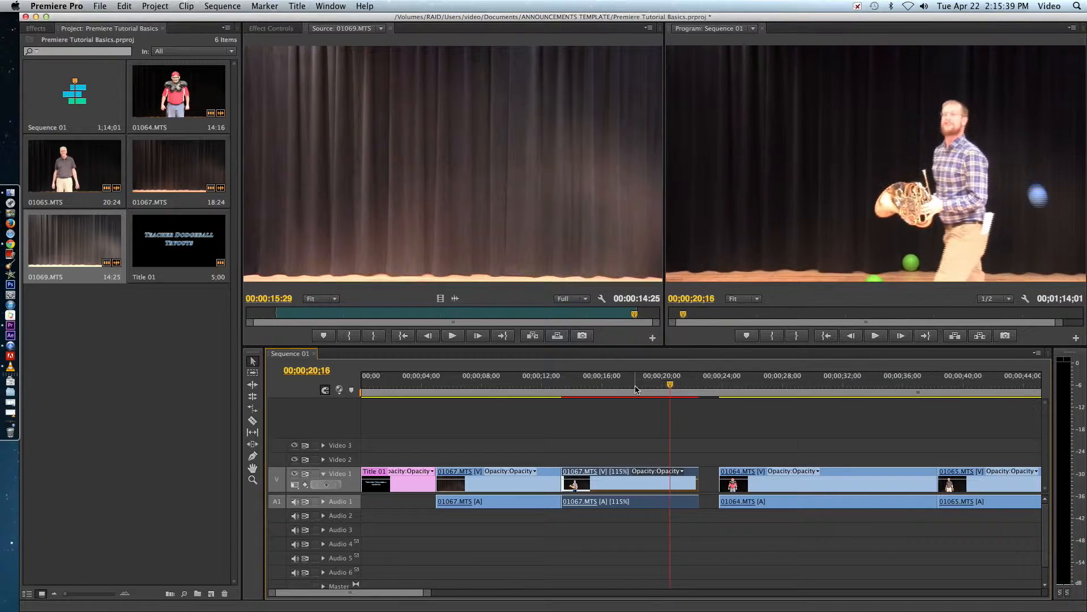
Split the second 01067.MTS segment at 00;00;19;29 with the Razor tool and return to the Selection tool.
{"action": "left_click_drag", "start_coordinate": [660, 385], "coordinate": [662, 385]}
{"action": "left_click", "coordinate": [252, 421]}
{"action": "left_click", "coordinate": [663, 480]}
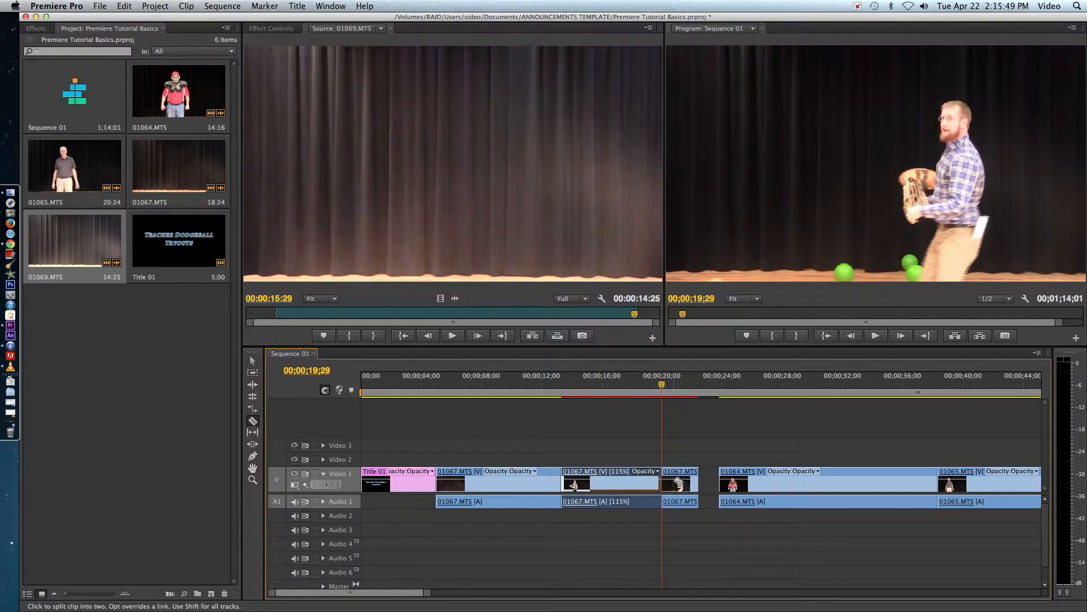
{"action": "left_click", "coordinate": [252, 362]}
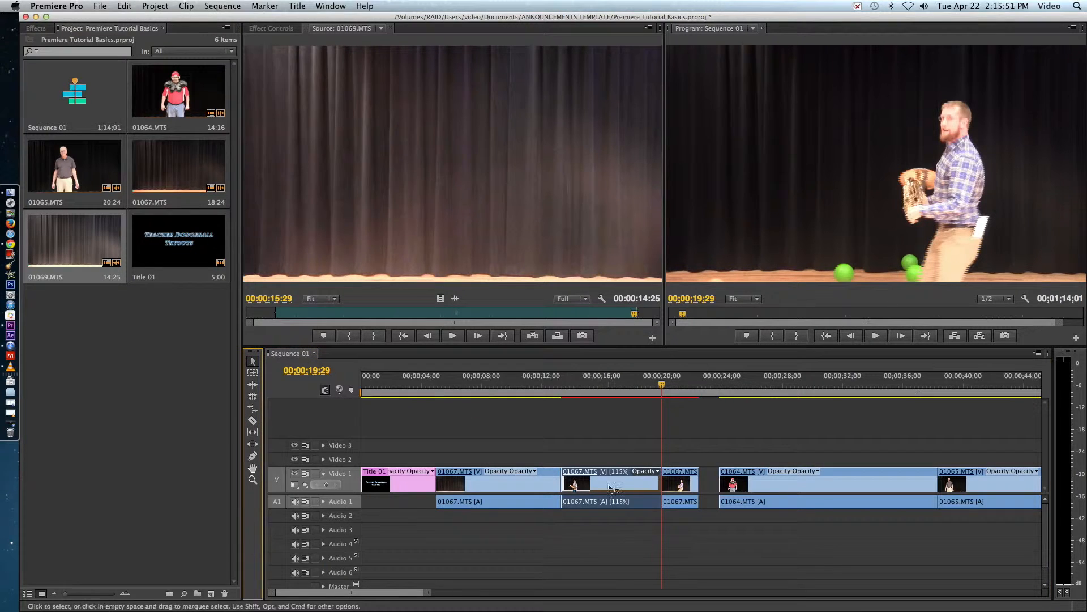
Return the third 01067.MTS segment to normal speed and play it back.
{"action": "right_click", "coordinate": [693, 483]}
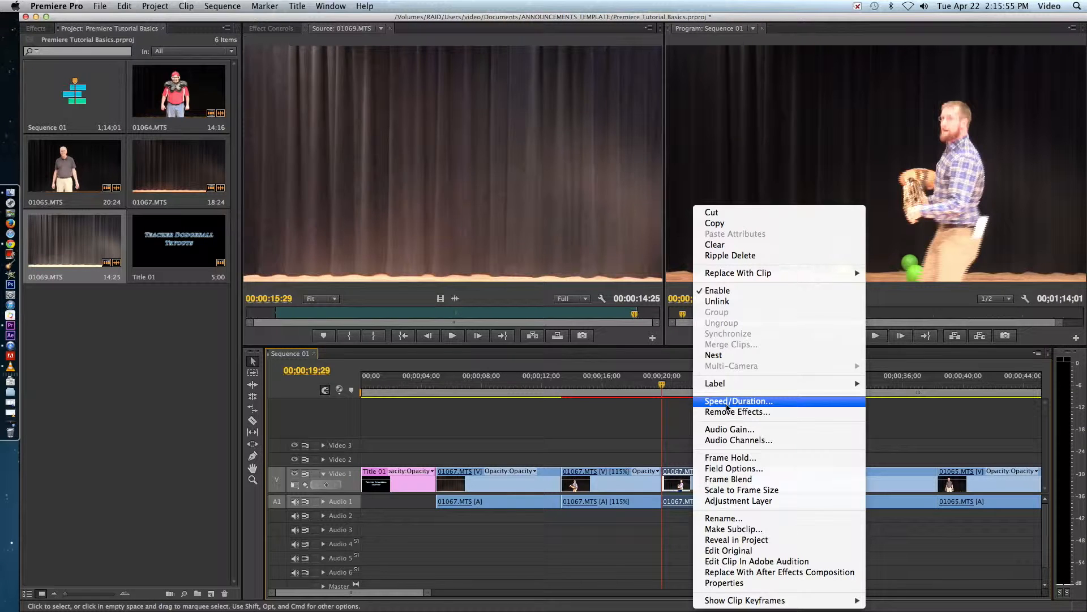
{"action": "left_click", "coordinate": [698, 398]}
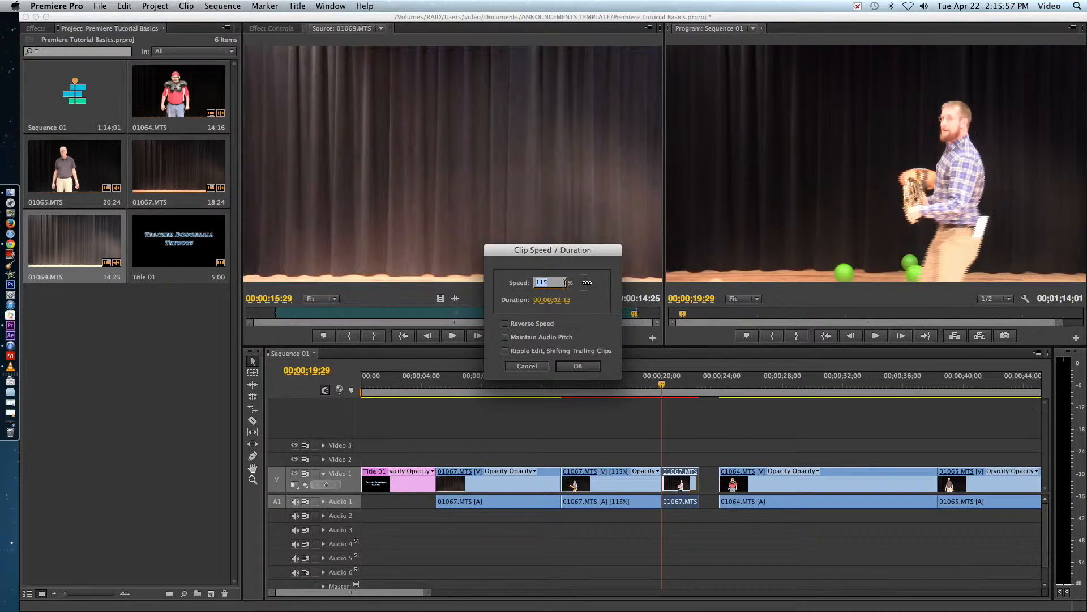
{"action": "key", "text": "Return"}
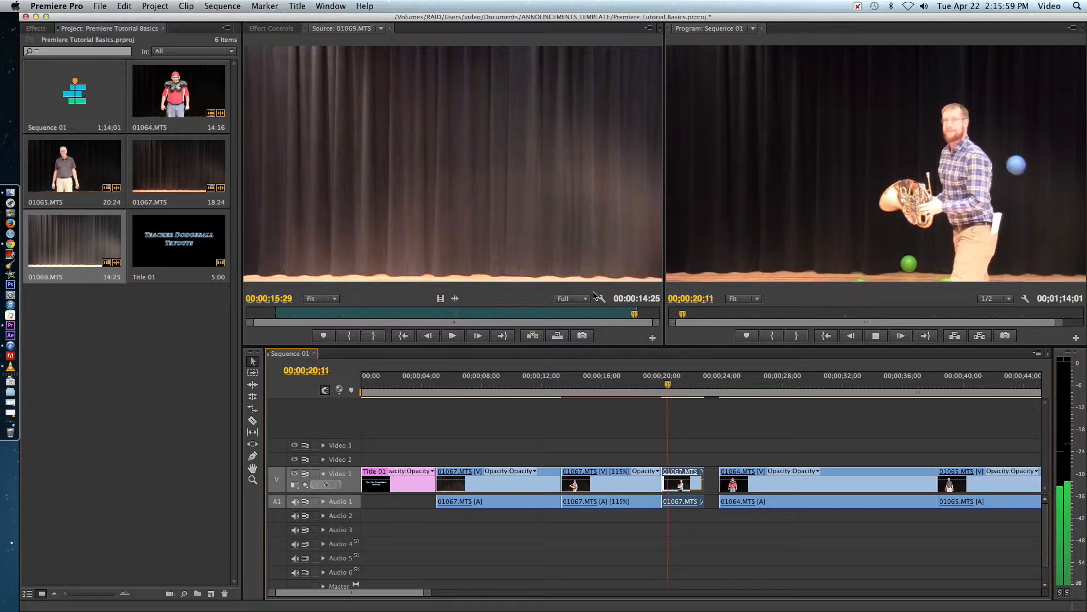
{"action": "key", "text": "space"}
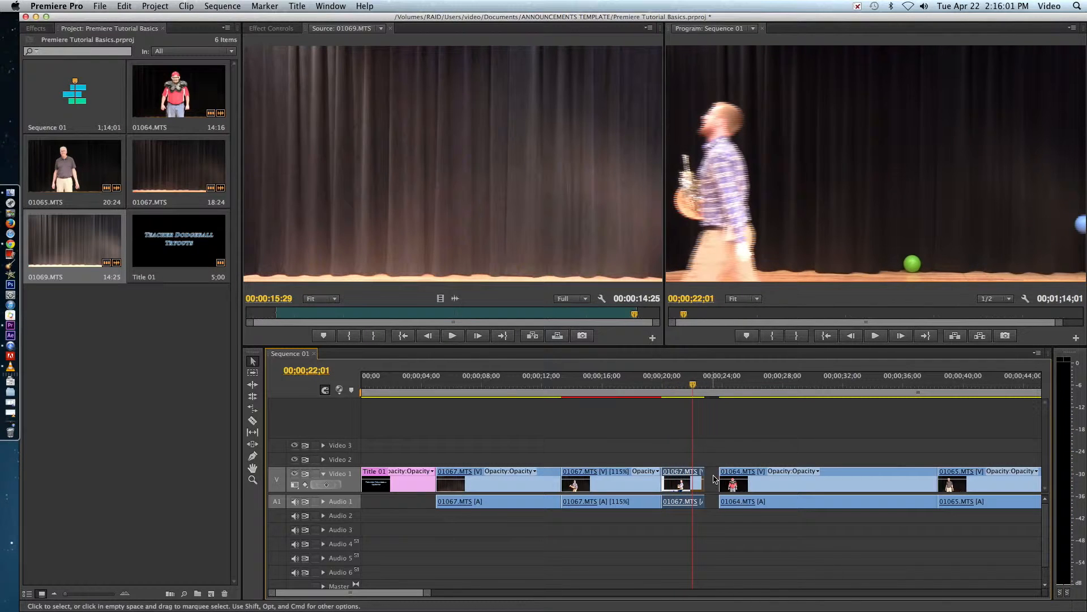
Close the gap before clip 01064.MTS and play the cuts into 01065.MTS and 01069.MTS.
{"action": "key", "text": "Delete"}
{"action": "left_click_drag", "start_coordinate": [703, 387], "coordinate": [941, 388]}
{"action": "key", "text": "space"}
{"action": "key", "text": "space"}
{"action": "left_click_drag", "start_coordinate": [396, 595], "coordinate": [427, 594]}
{"action": "key", "text": "space"}
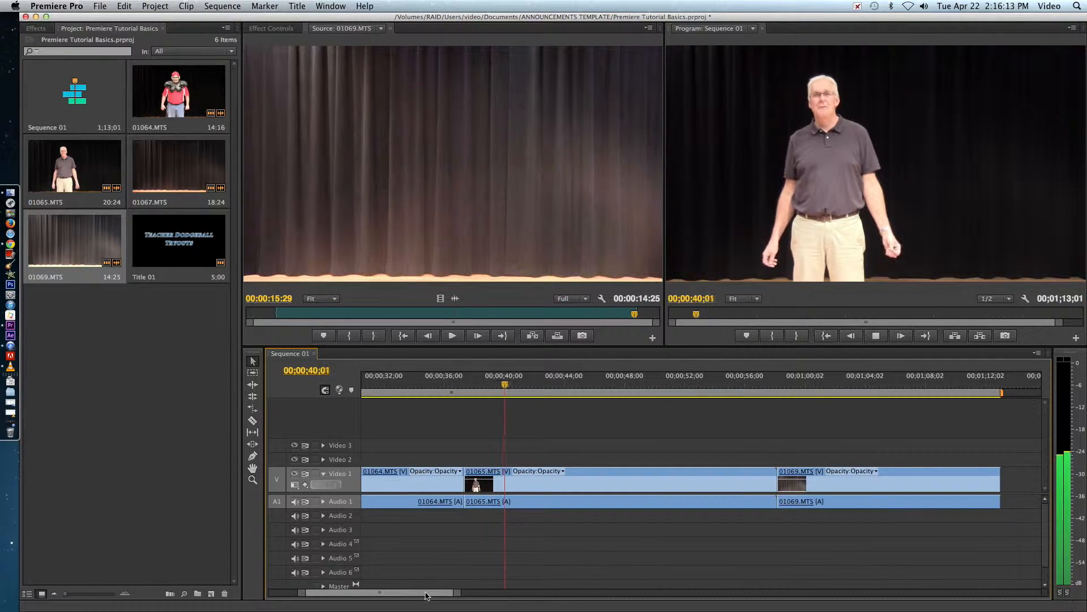
{"action": "key", "text": "space"}
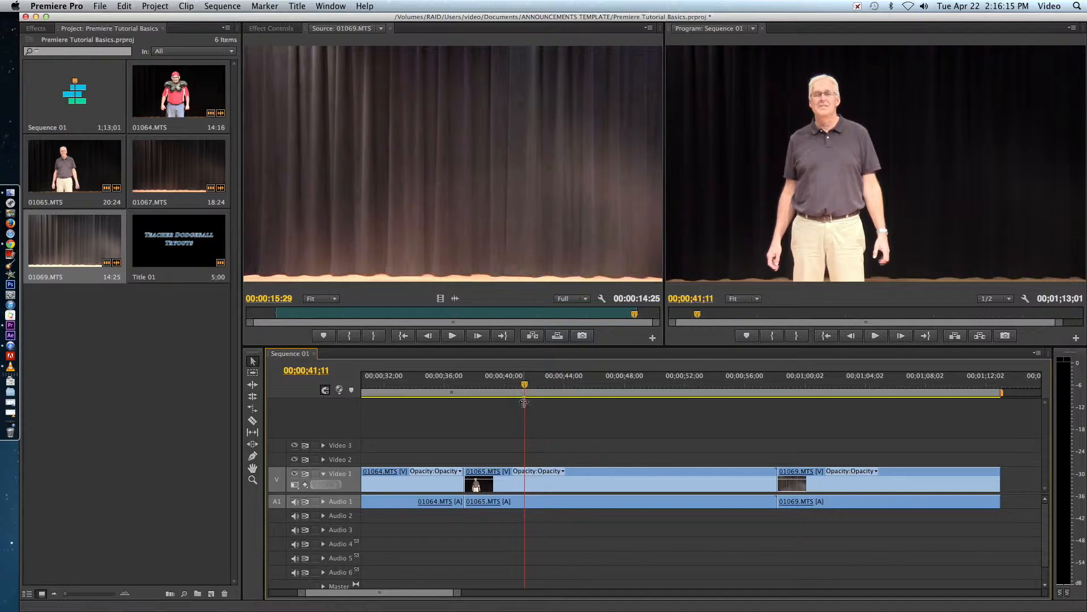
{"action": "left_click_drag", "start_coordinate": [525, 376], "coordinate": [764, 371]}
{"action": "key", "text": "space"}
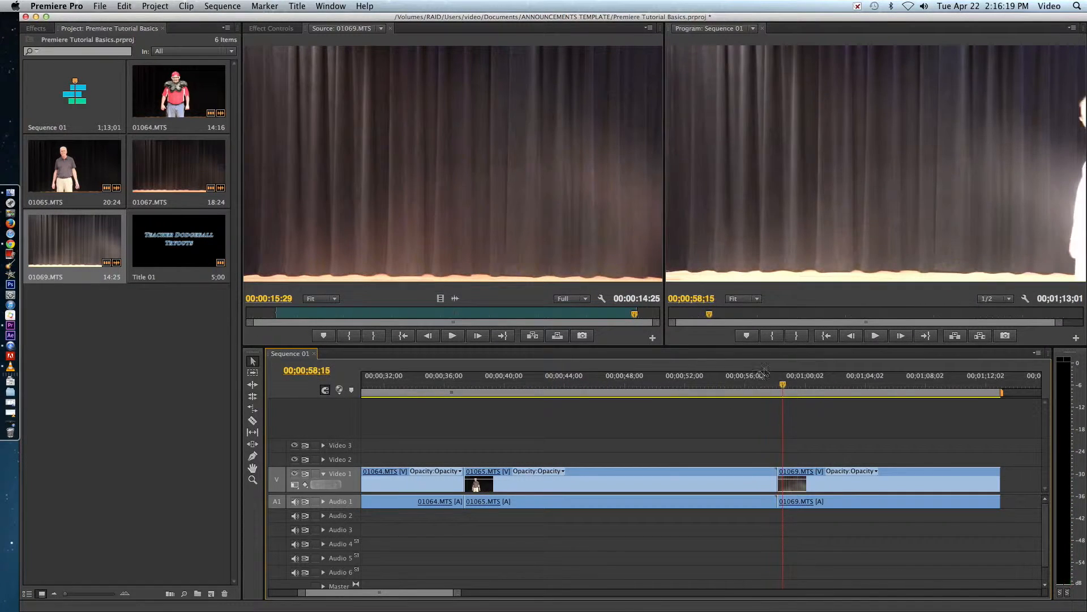
Apply a Cross Dissolve video transition between Title 01 and the first 01067.MTS segment and play it back.
{"action": "left_click_drag", "start_coordinate": [407, 593], "coordinate": [352, 589]}
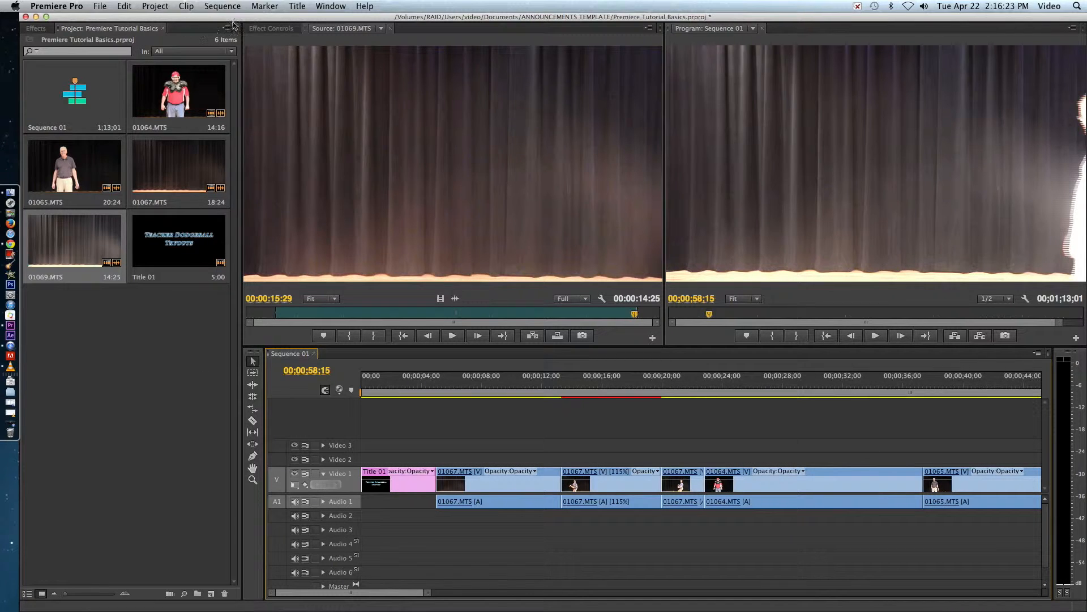
{"action": "left_click", "coordinate": [35, 28]}
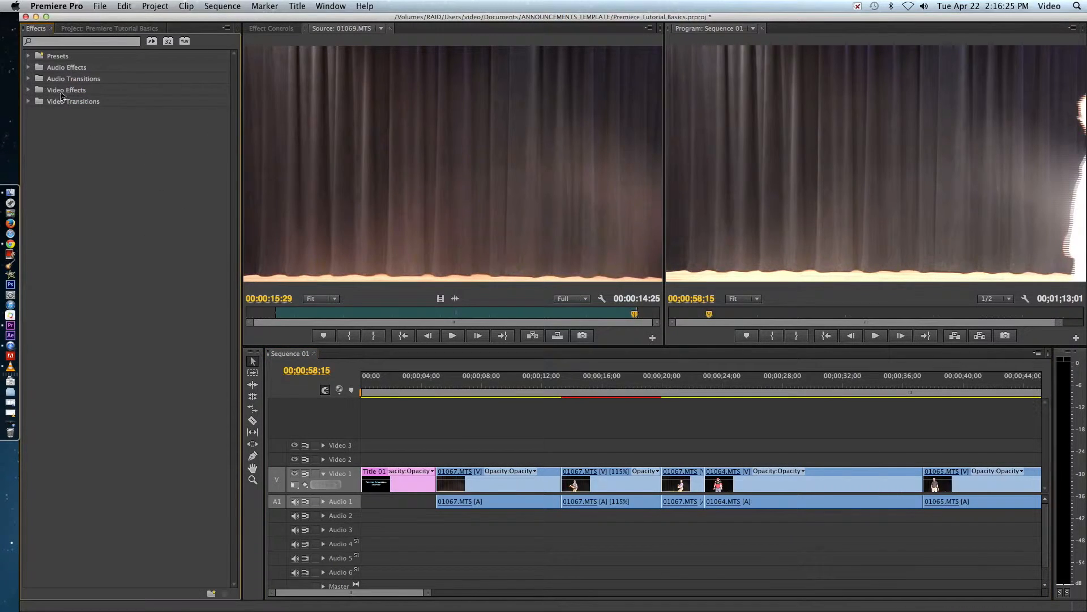
{"action": "double_click", "coordinate": [57, 101]}
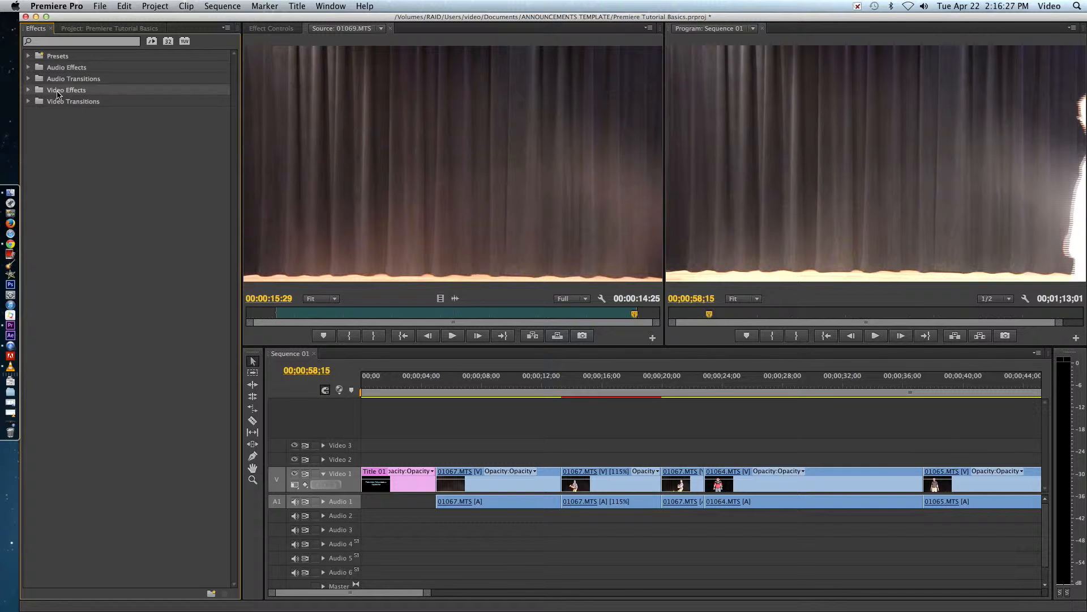
{"action": "left_click", "coordinate": [35, 124]}
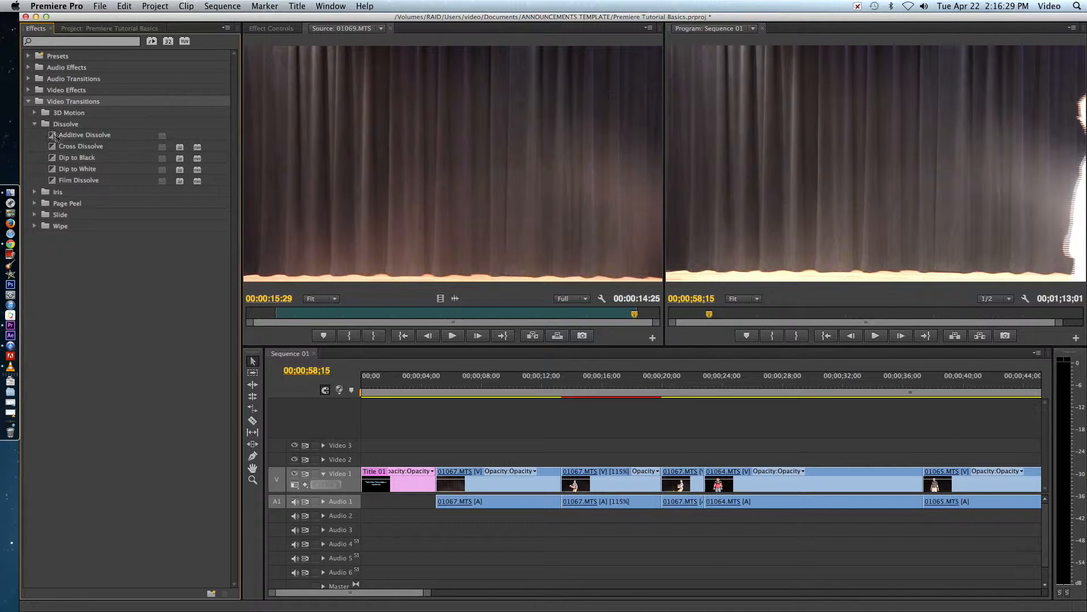
{"action": "left_click", "coordinate": [74, 150]}
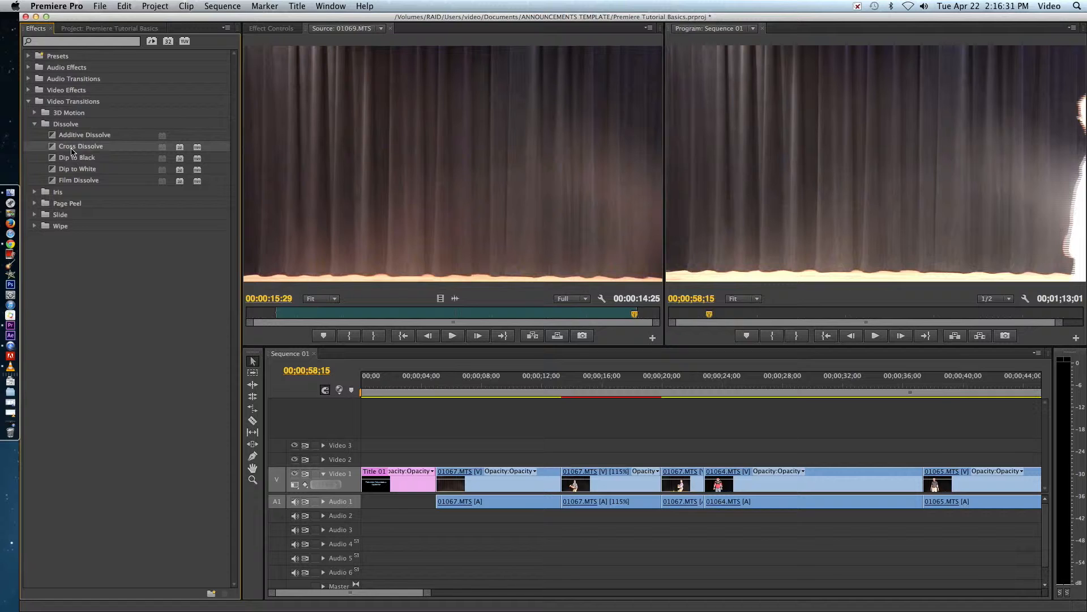
{"action": "left_click_drag", "start_coordinate": [320, 349], "coordinate": [436, 481]}
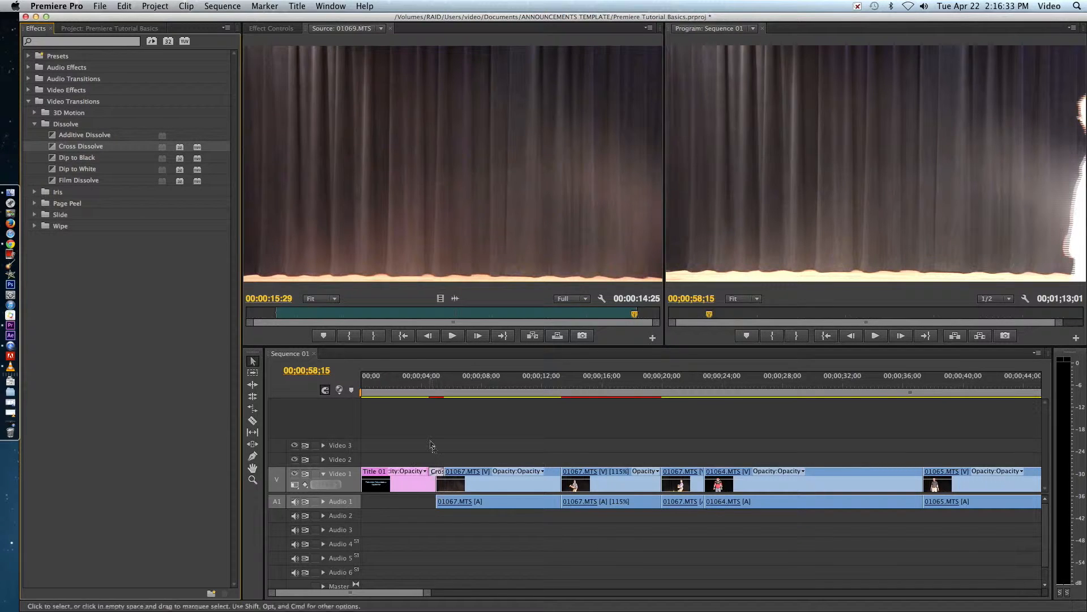
{"action": "left_click", "coordinate": [422, 383]}
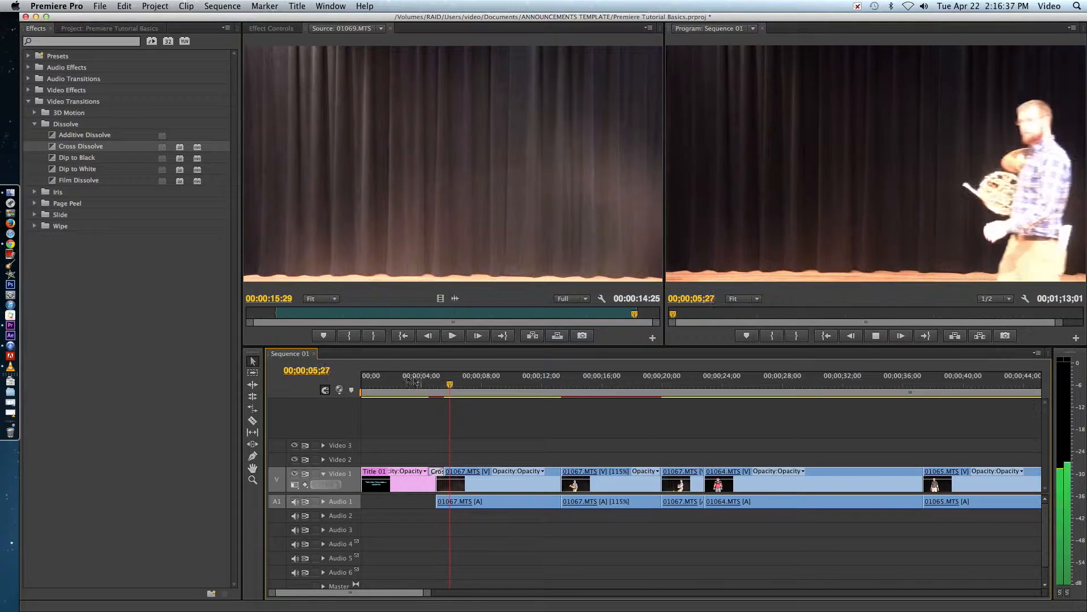
{"action": "key", "text": "space"}
Expand the Wipe, Slide, Page Peel, Iris and 3D Motion groups of the video transitions.
{"action": "left_click", "coordinate": [35, 226]}
{"action": "left_click", "coordinate": [35, 215]}
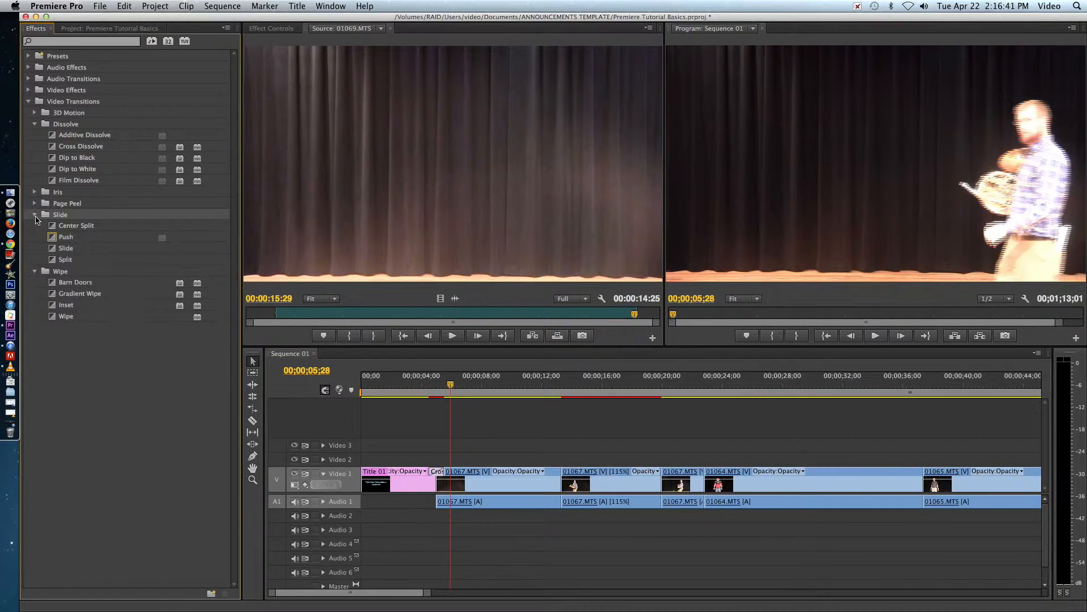
{"action": "left_click", "coordinate": [35, 203]}
{"action": "left_click", "coordinate": [34, 192]}
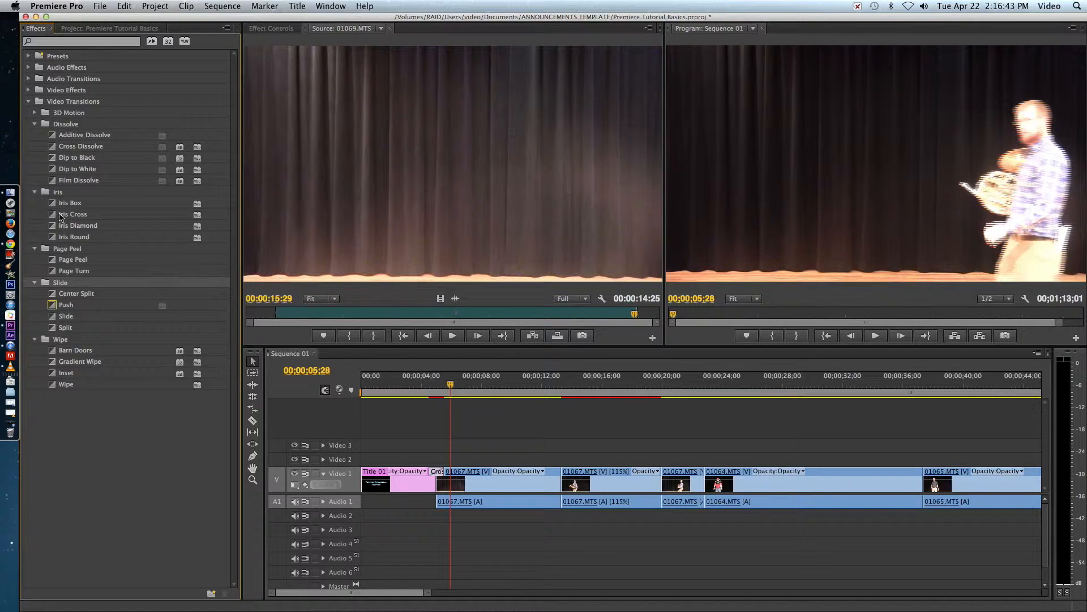
{"action": "left_click", "coordinate": [34, 113]}
Try a Cube Spin transition between the first and second 01067.MTS segments, play it back and undo it.
{"action": "left_click_drag", "start_coordinate": [75, 123], "coordinate": [480, 406]}
{"action": "left_click_drag", "start_coordinate": [559, 481], "coordinate": [560, 481]}
{"action": "left_click", "coordinate": [555, 378]}
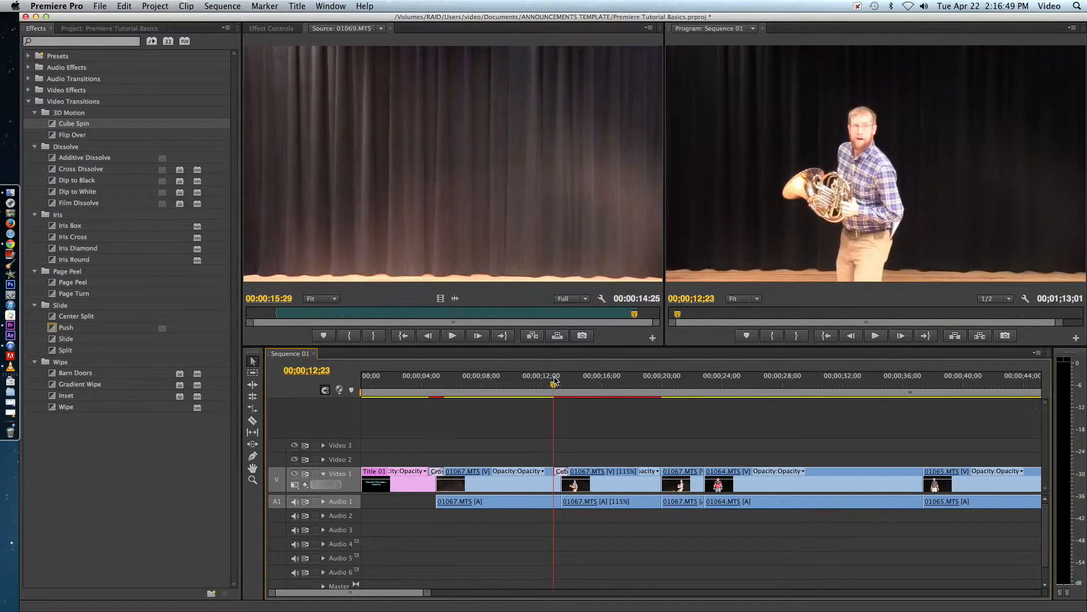
{"action": "key", "text": "space"}
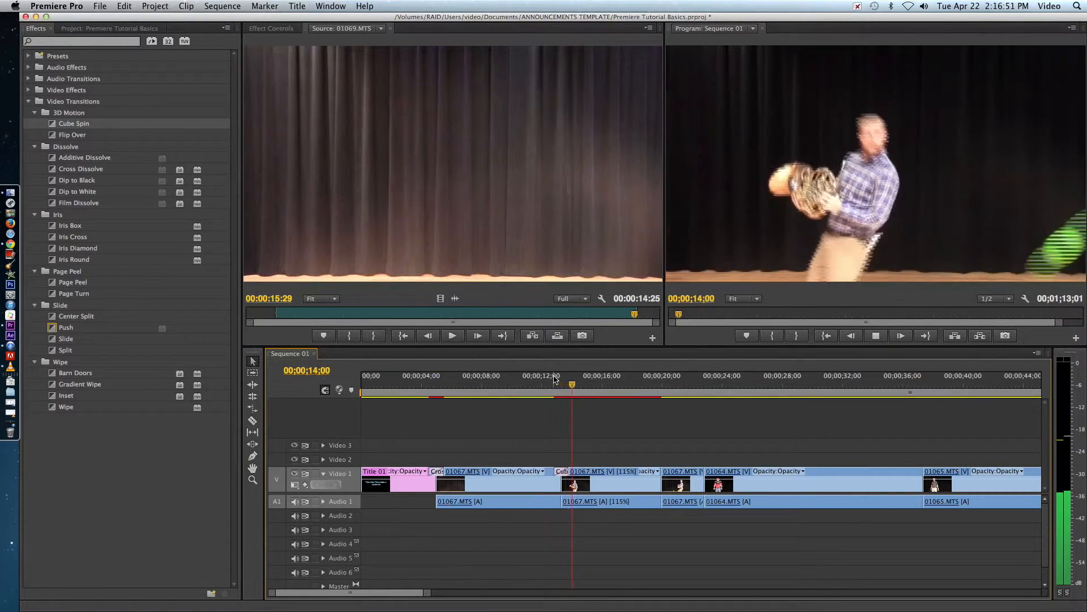
{"action": "key", "text": "space"}
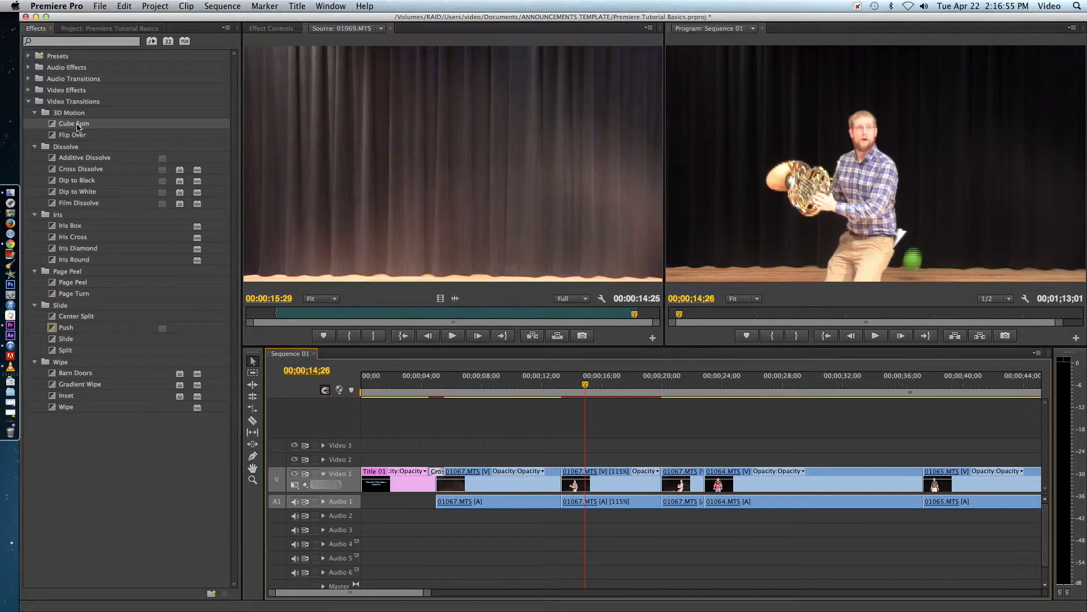
Apply a Cube Spin transition between the third 01067.MTS segment and 01064.MTS and play it back.
{"action": "left_click_drag", "start_coordinate": [78, 126], "coordinate": [708, 487]}
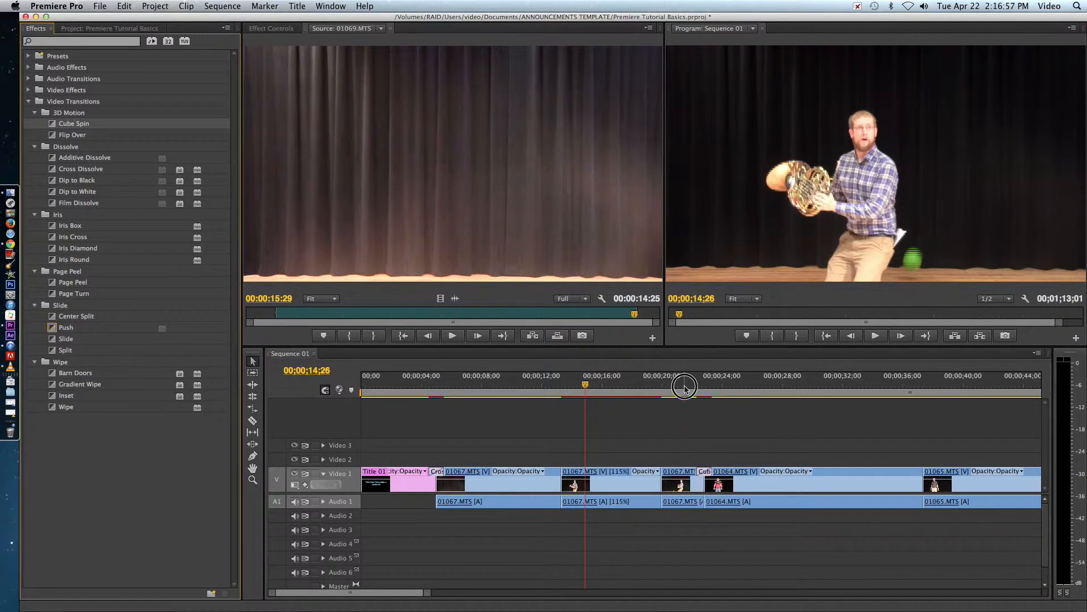
{"action": "left_click", "coordinate": [691, 387]}
{"action": "key", "text": "space"}
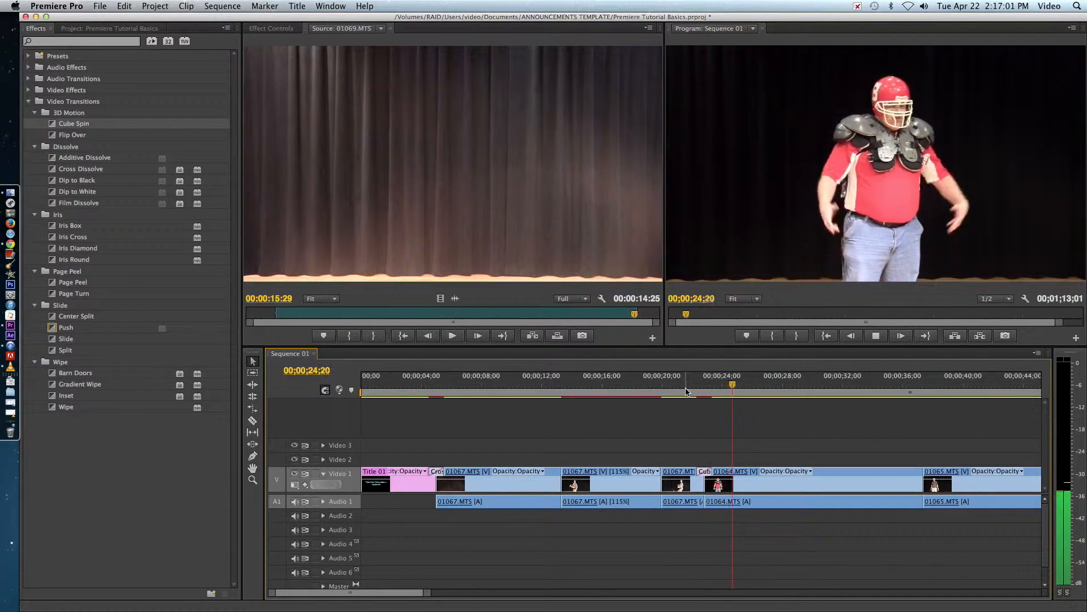
{"action": "key", "text": "space"}
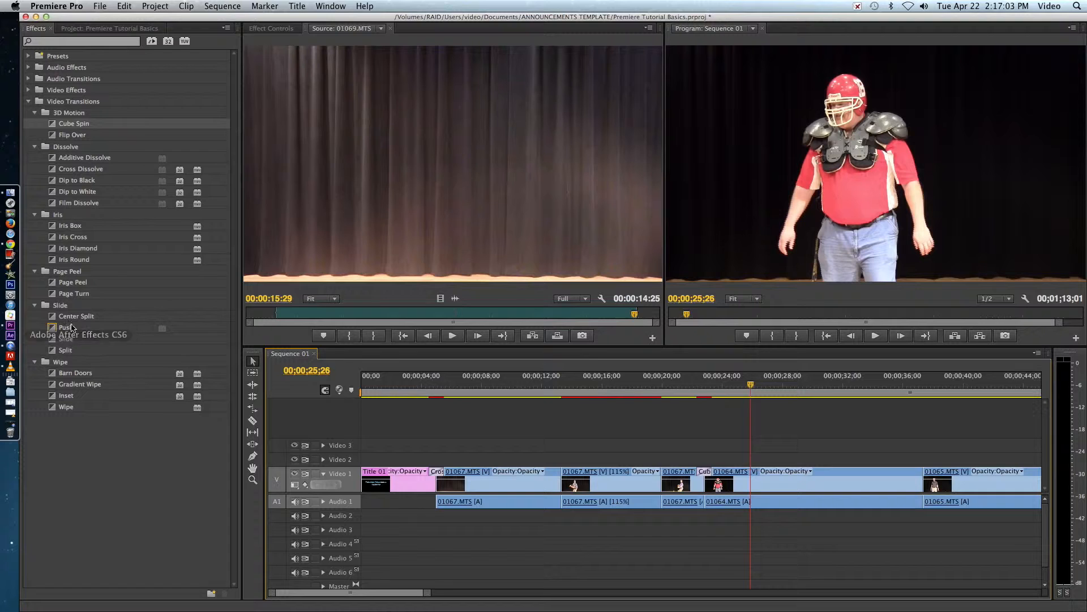
Try an Iris Diamond transition between the first and second 01067.MTS segments, undo it and scrub toward the end of 01064.MTS.
{"action": "left_click_drag", "start_coordinate": [77, 249], "coordinate": [561, 478]}
{"action": "left_click", "coordinate": [548, 391]}
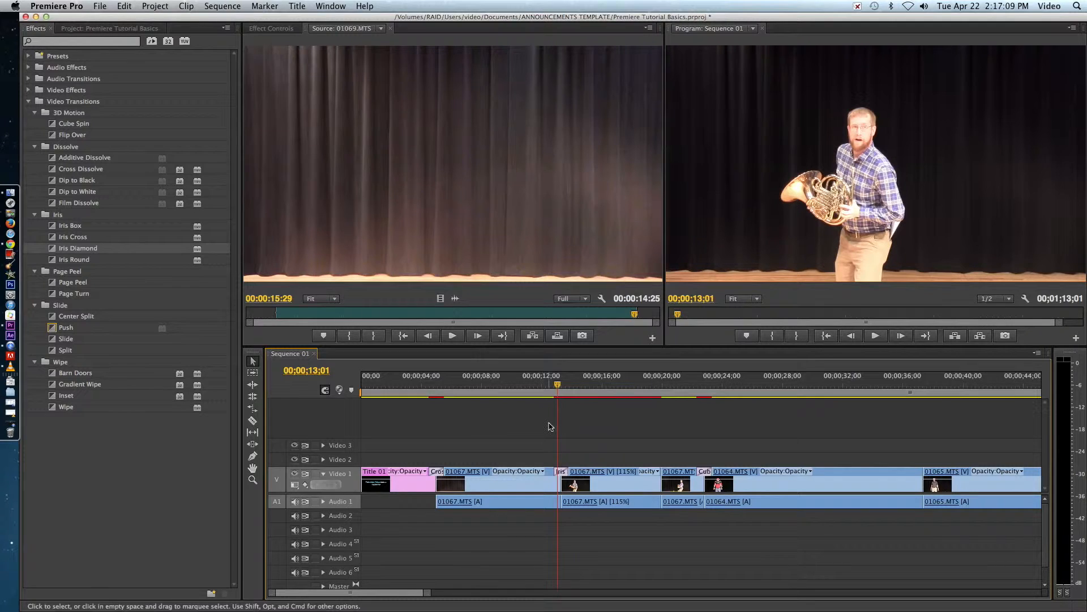
{"action": "left_click_drag", "start_coordinate": [552, 390], "coordinate": [913, 390]}
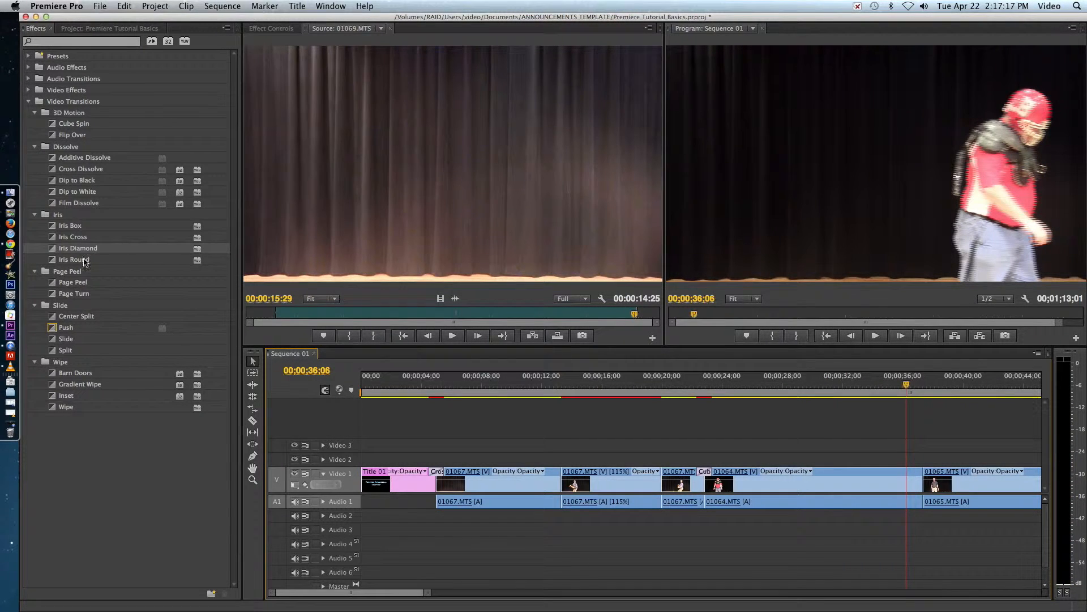
Apply a Page Peel transition between 01064.MTS and 01065.MTS and play it back.
{"action": "left_click_drag", "start_coordinate": [80, 282], "coordinate": [921, 484]}
{"action": "left_click_drag", "start_coordinate": [323, 593], "coordinate": [345, 600]}
{"action": "key", "text": "space"}
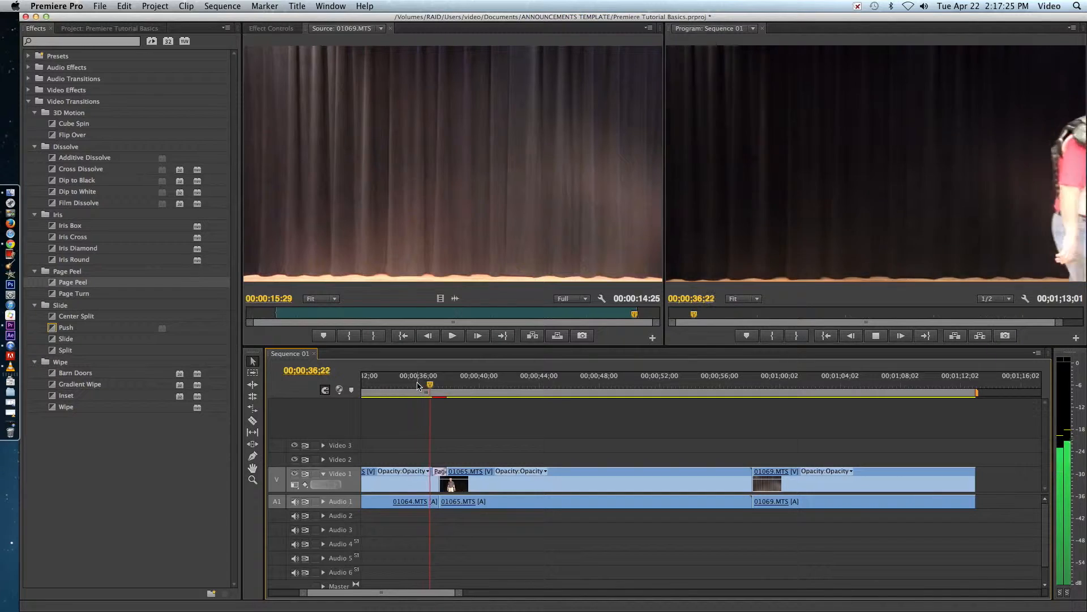
{"action": "key", "text": "space"}
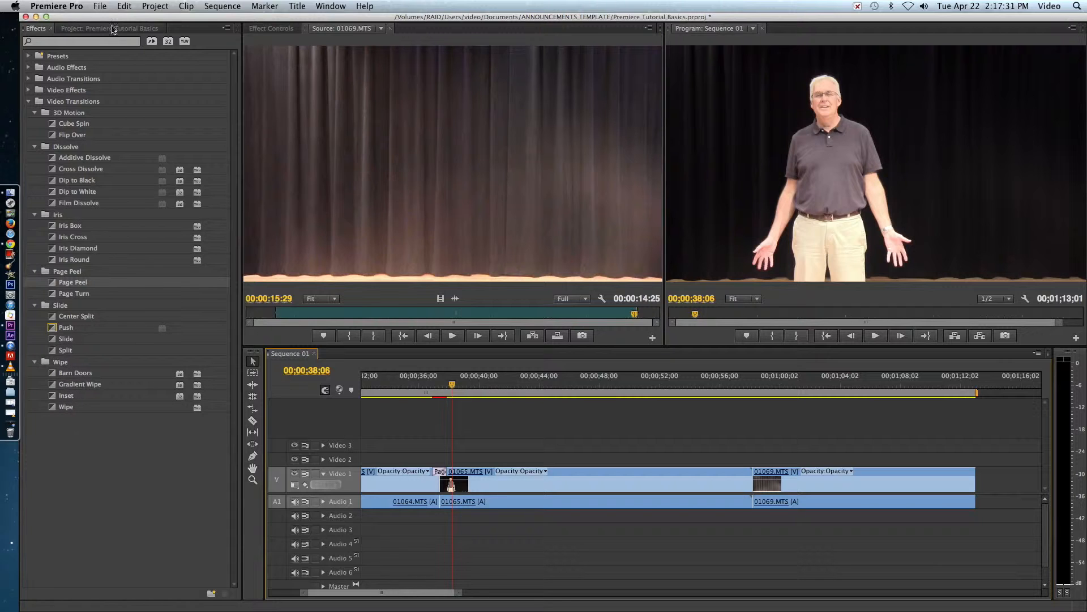
{"action": "key", "text": "space"}
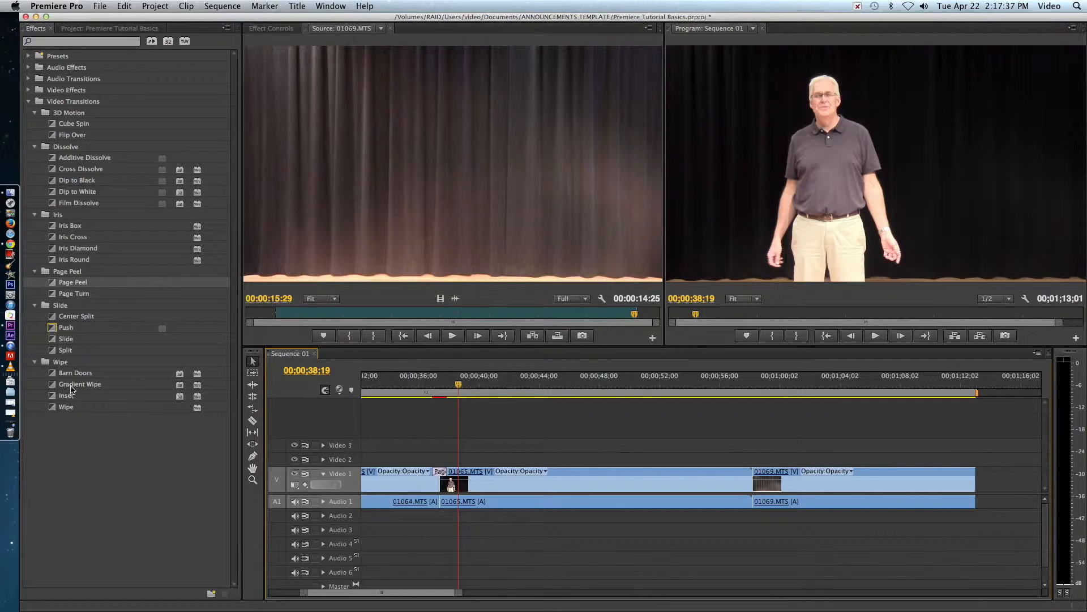
Try a Gradient Wipe transition with its default settings between 01065.MTS and 01069.MTS.
{"action": "left_click_drag", "start_coordinate": [72, 385], "coordinate": [761, 483]}
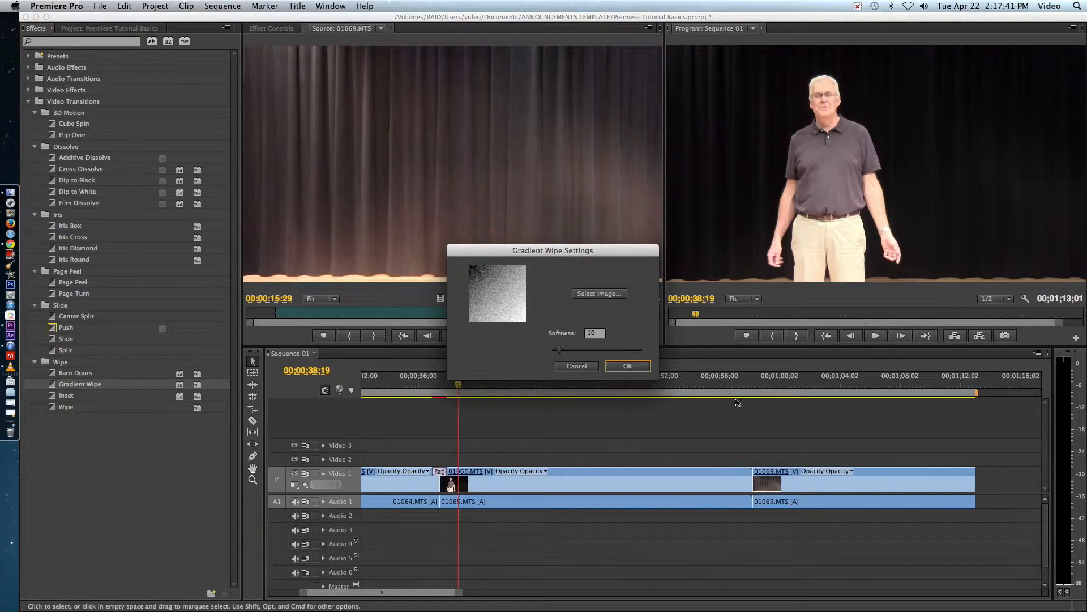
{"action": "left_click", "coordinate": [630, 366]}
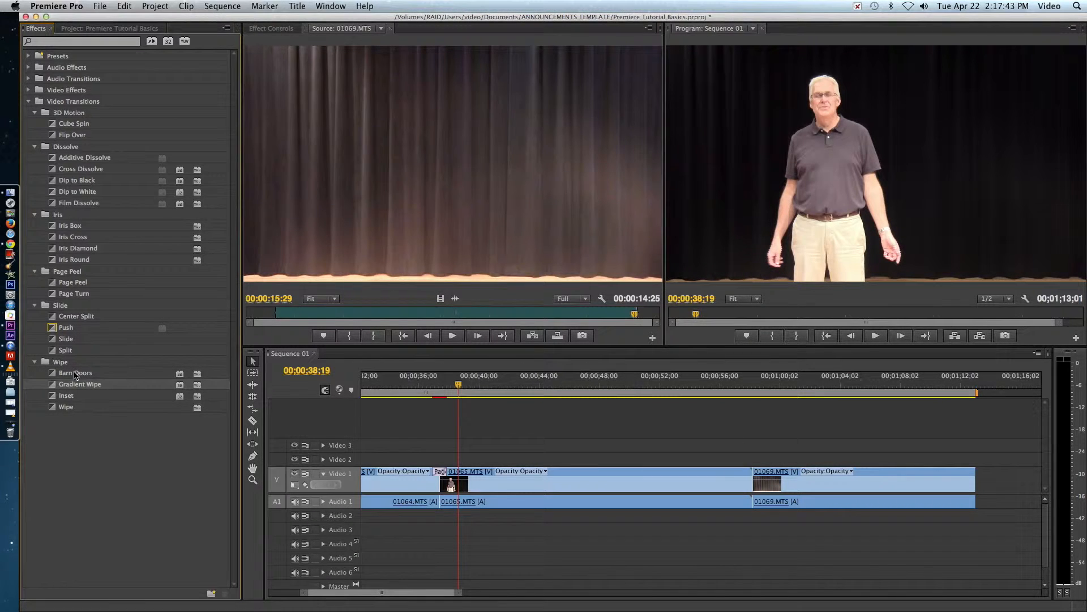
Apply a Barn Doors transition at the end of 01065.MTS, where it meets 01069.MTS, and play it back.
{"action": "left_click_drag", "start_coordinate": [72, 373], "coordinate": [757, 486]}
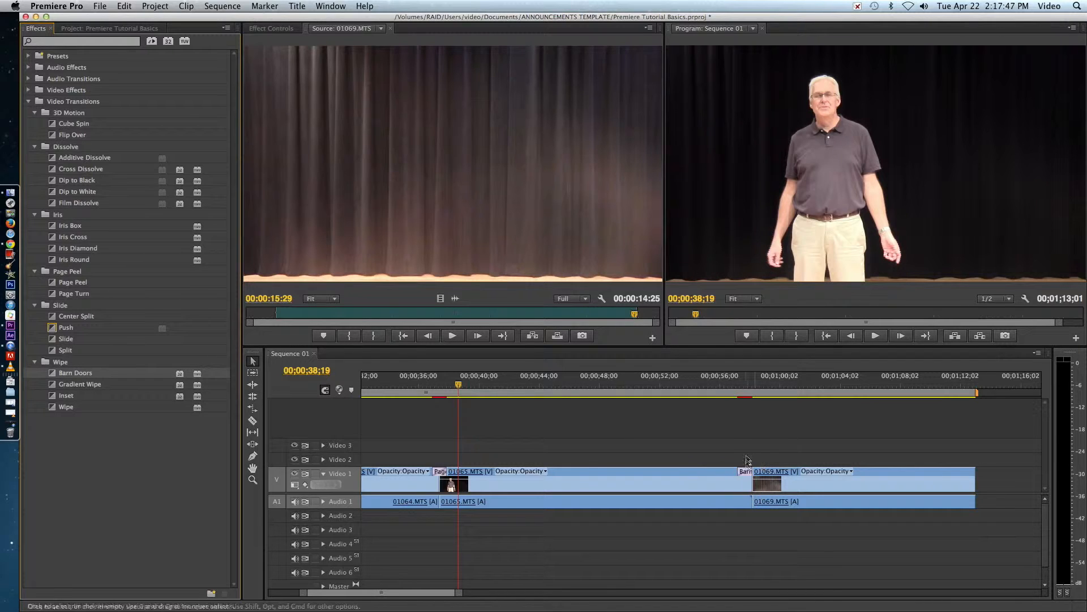
{"action": "left_click", "coordinate": [721, 388]}
{"action": "key", "text": "space"}
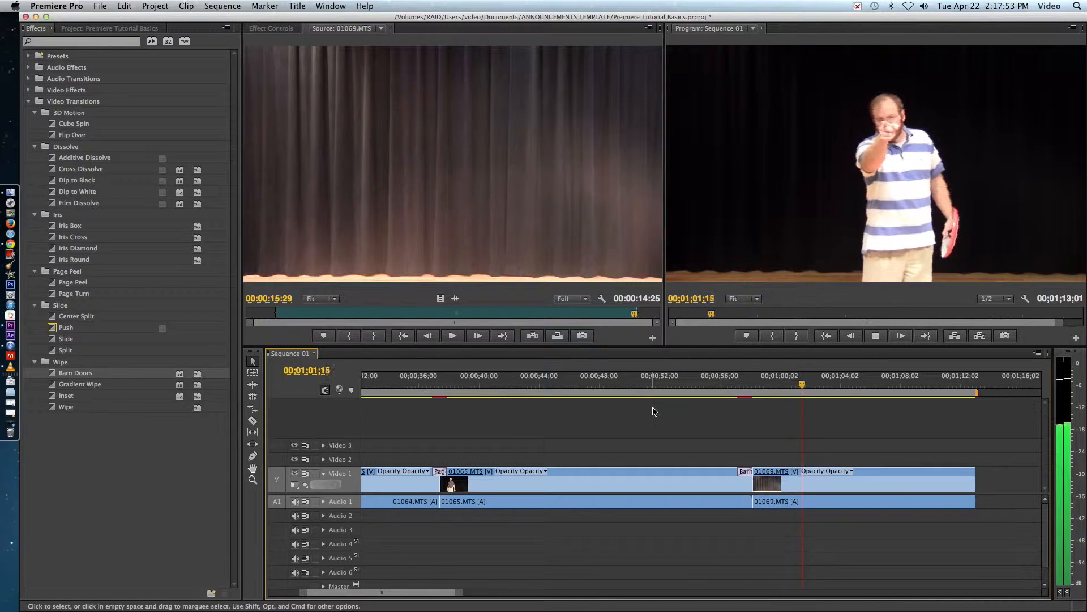
{"action": "key", "text": "space"}
Play through the end of 01069.MTS and park the playhead at 00;01;11;15.
{"action": "left_click", "coordinate": [931, 387]}
{"action": "key", "text": "space"}
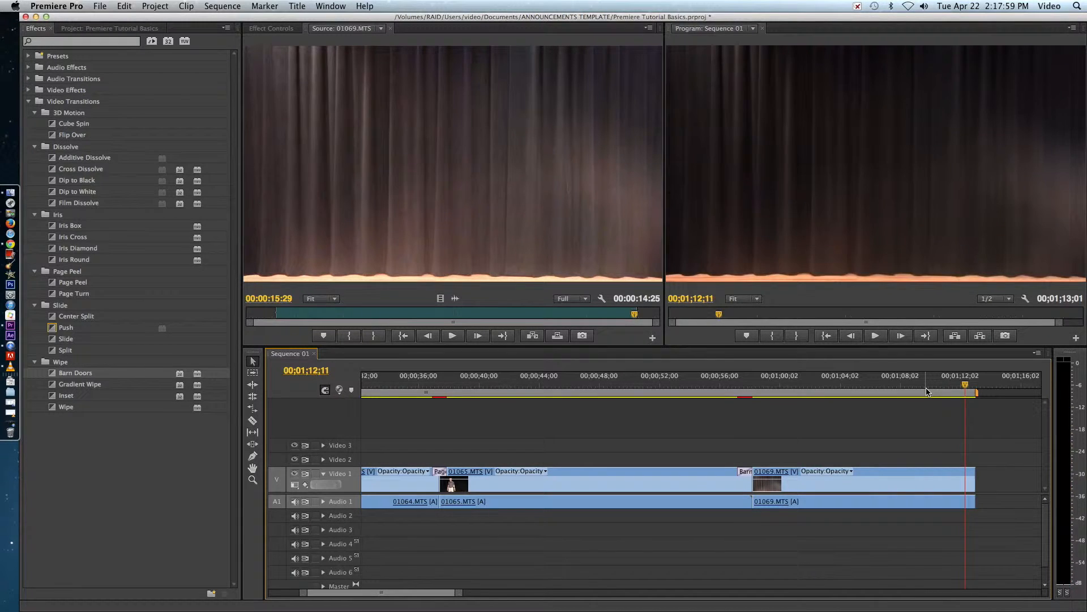
{"action": "key", "text": "space"}
{"action": "left_click_drag", "start_coordinate": [972, 386], "coordinate": [936, 382]}
{"action": "key", "text": "space"}
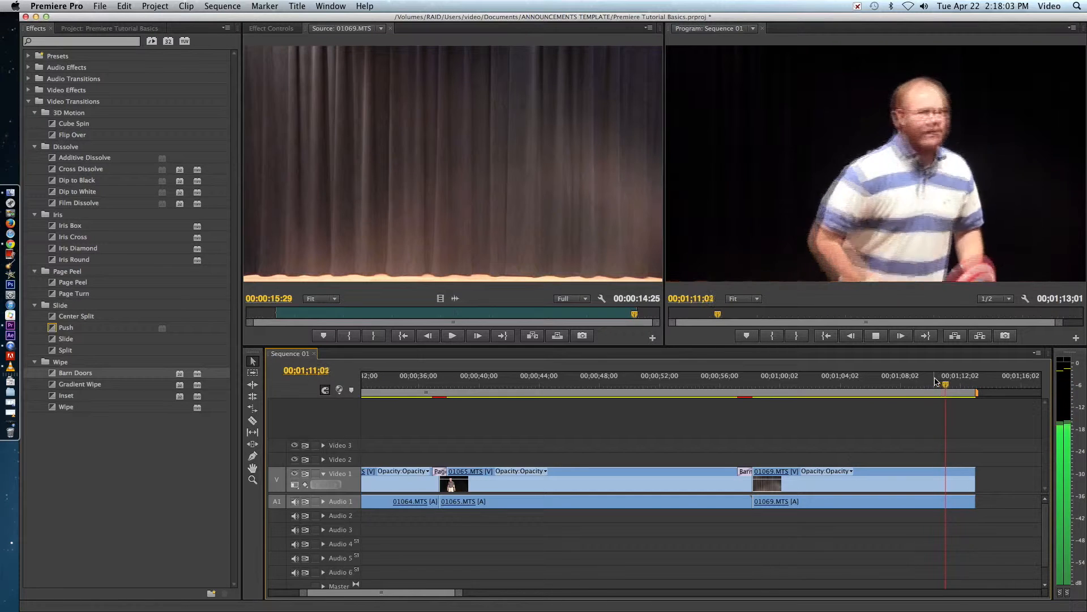
{"action": "key", "text": "space"}
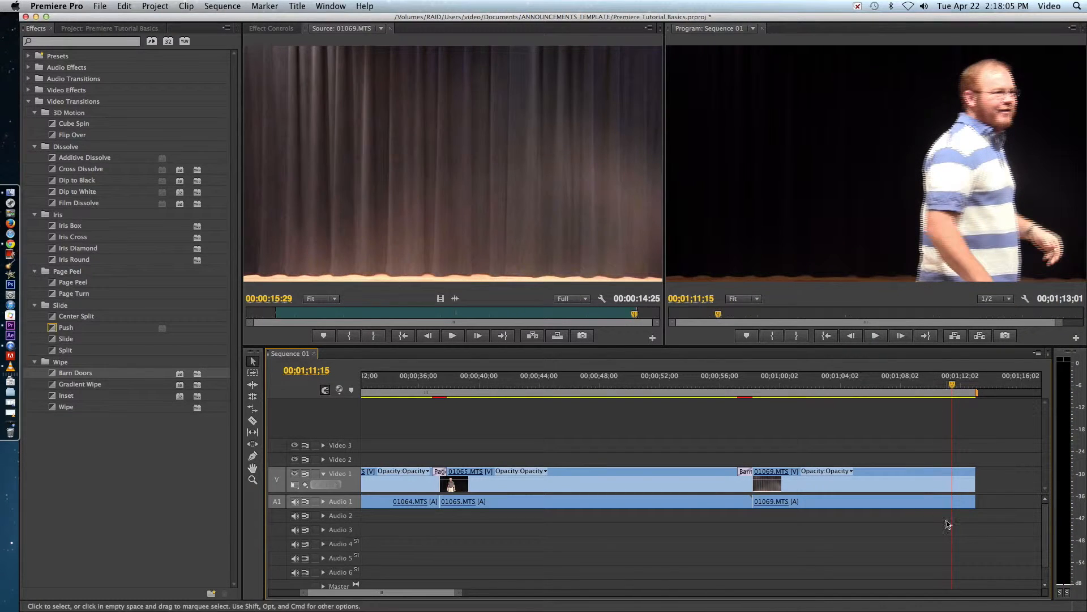
Unlink the audio and video of the 01069.MTS clip in the sequence.
{"action": "left_click", "coordinate": [253, 420]}
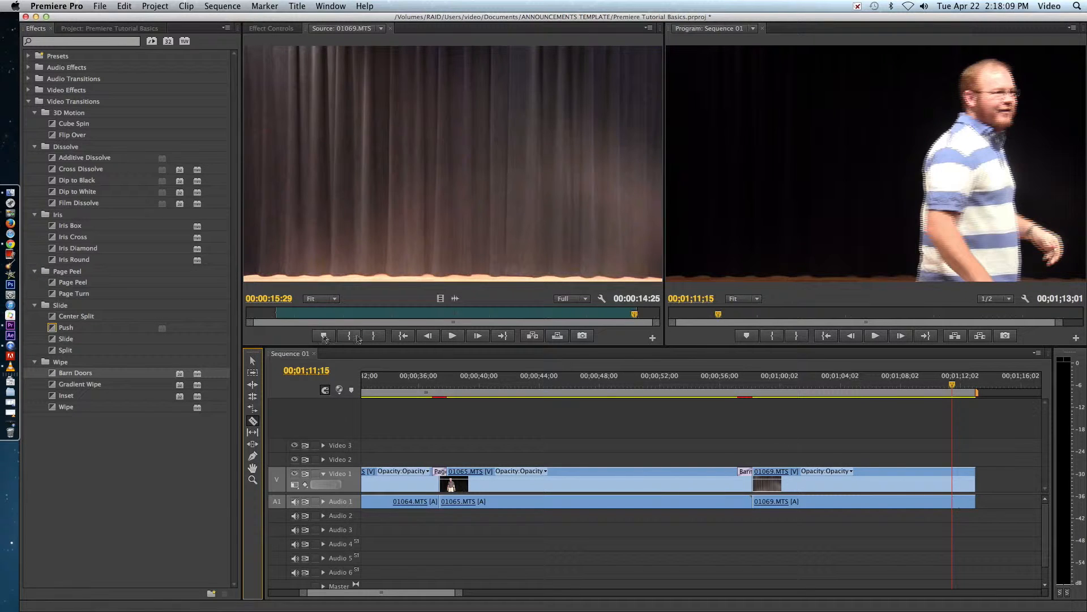
{"action": "key", "text": "v"}
{"action": "right_click", "coordinate": [917, 503]}
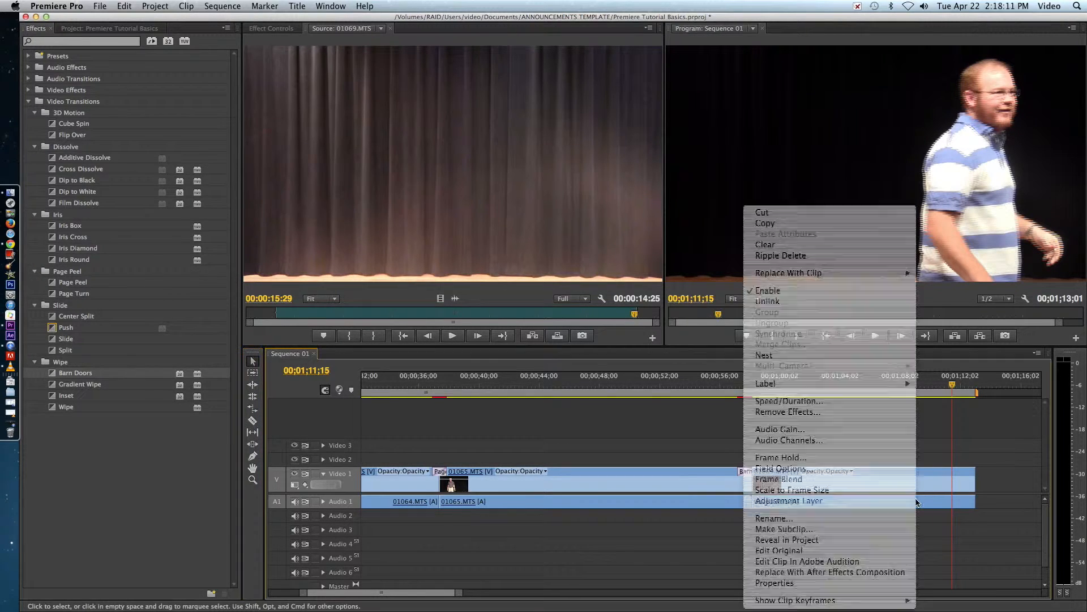
{"action": "left_click", "coordinate": [798, 303]}
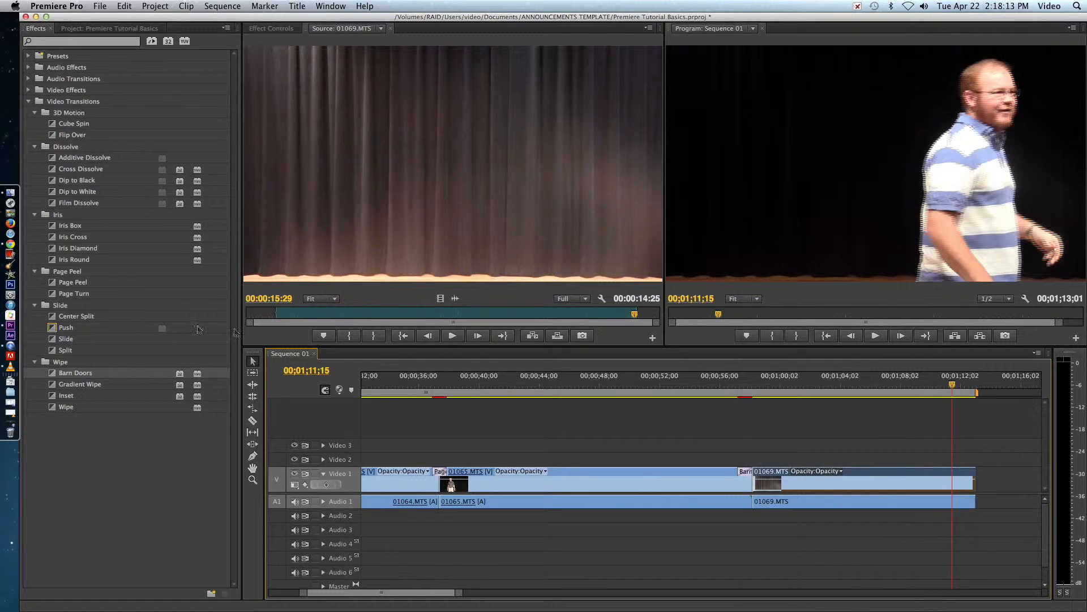
Split the 01069.MTS audio at the playhead with the Razor tool and delete the piece after the cut.
{"action": "left_click", "coordinate": [253, 420]}
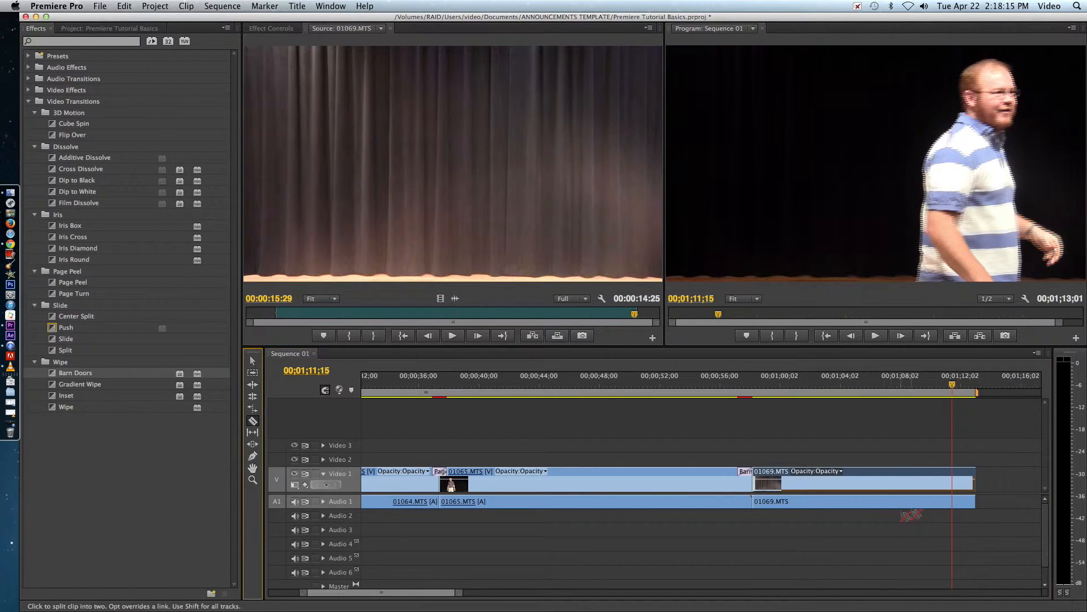
{"action": "left_click", "coordinate": [953, 504]}
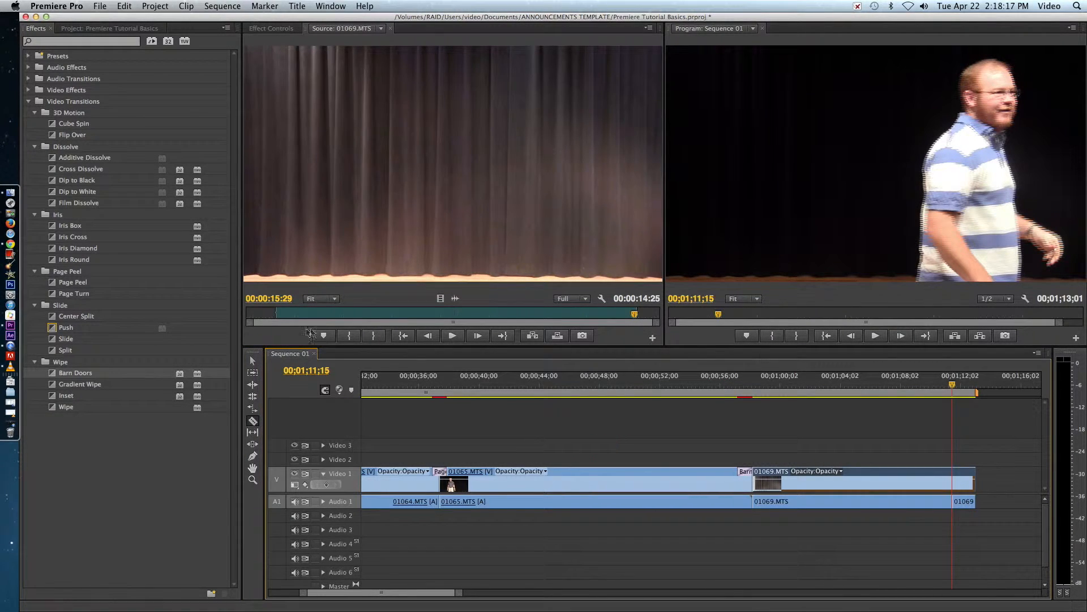
{"action": "key", "text": "v"}
{"action": "left_click", "coordinate": [966, 503]}
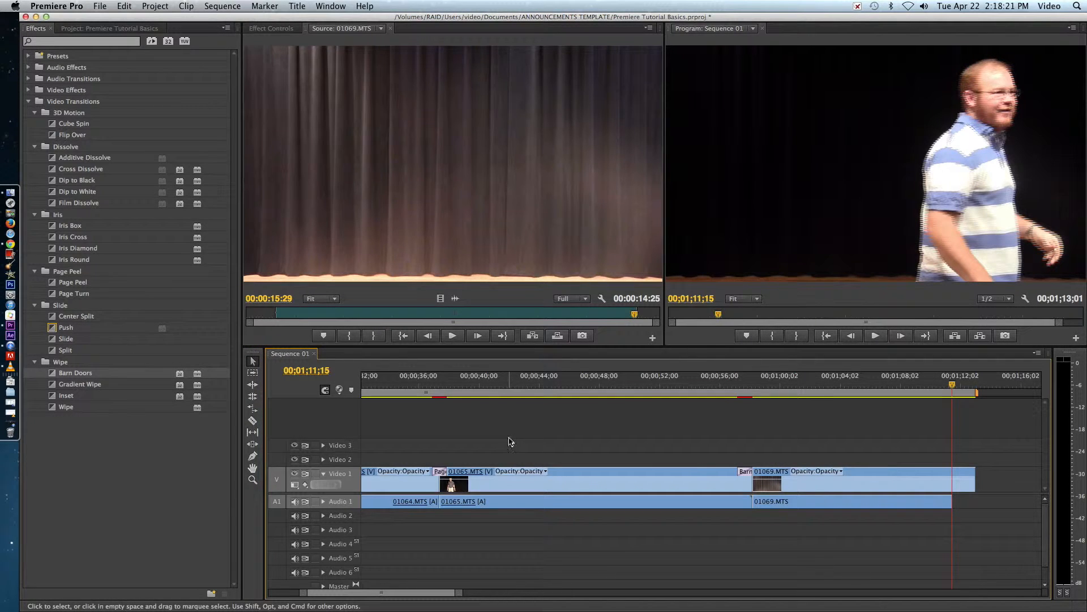
Play the opening of 01069.MTS, return to the sequence start, render the work area and play the opening title.
{"action": "left_click_drag", "start_coordinate": [910, 389], "coordinate": [750, 387]}
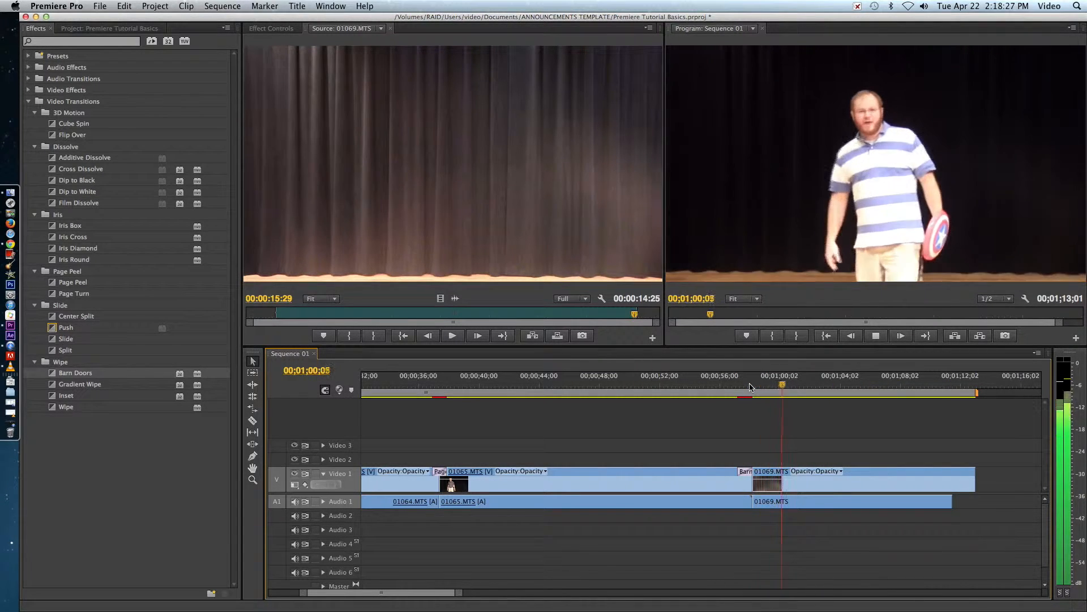
{"action": "key", "text": "space"}
{"action": "scroll", "coordinate": [618, 453], "scroll_direction": "up", "scroll_amount": 10}
{"action": "left_click_drag", "start_coordinate": [417, 377], "coordinate": [694, 383]}
{"action": "key", "text": "Return"}
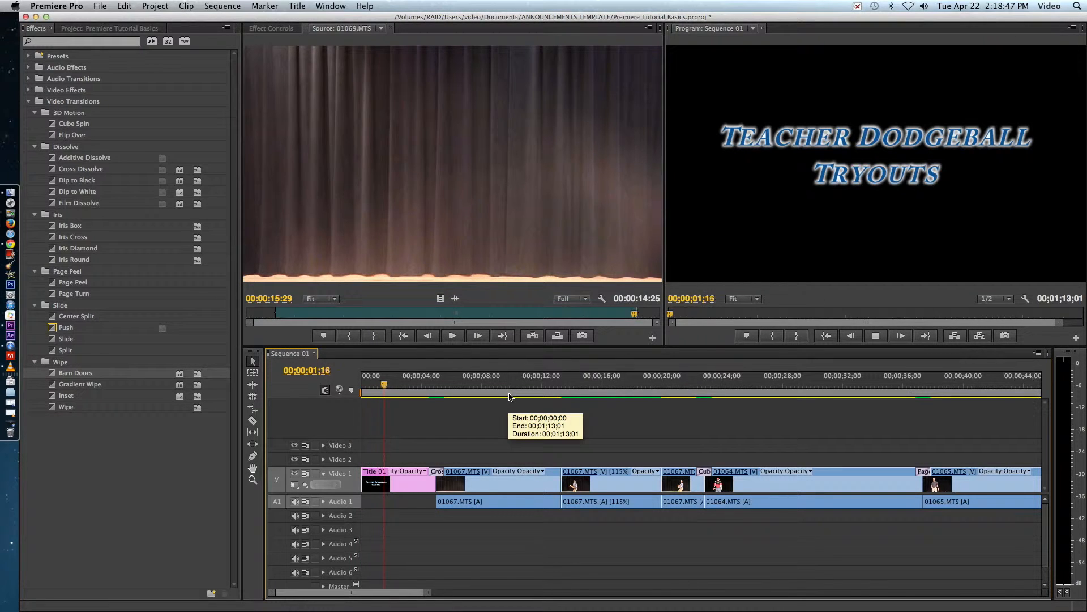
{"action": "key", "text": "space"}
Set the Title 01 clip's duration to 00;00;03;00 without shifting the trailing clips.
{"action": "left_click", "coordinate": [406, 476]}
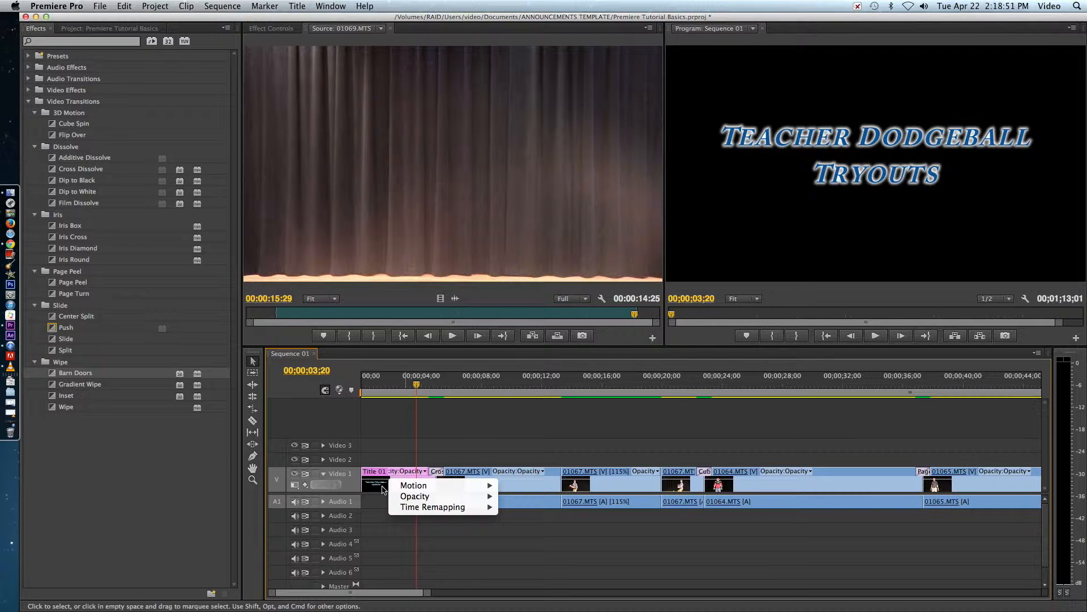
{"action": "left_click", "coordinate": [383, 489]}
{"action": "right_click", "coordinate": [403, 485]}
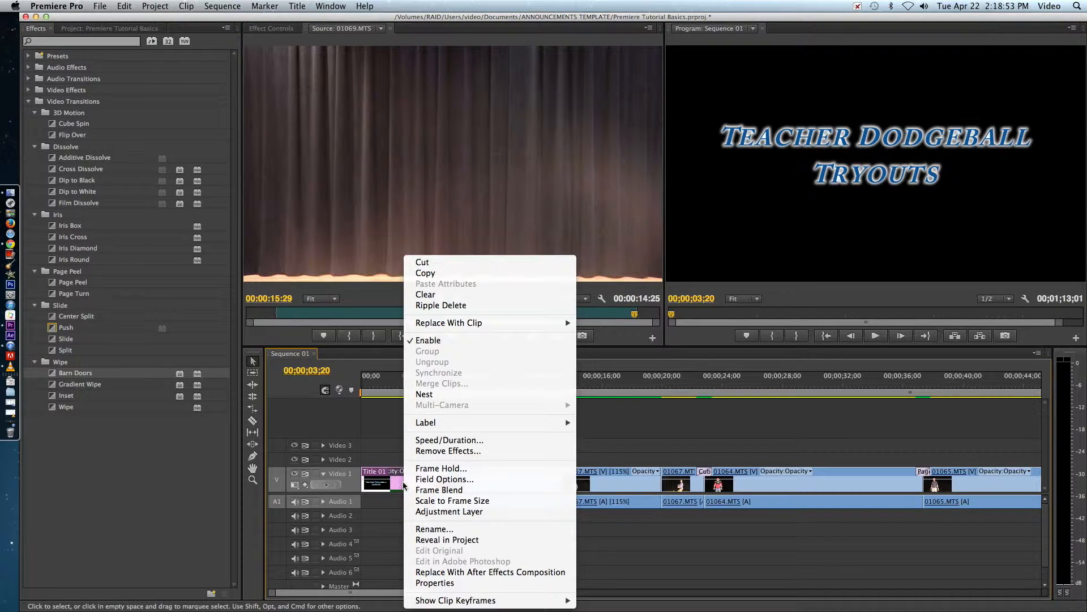
{"action": "left_click", "coordinate": [433, 442]}
{"action": "left_click", "coordinate": [554, 299]}
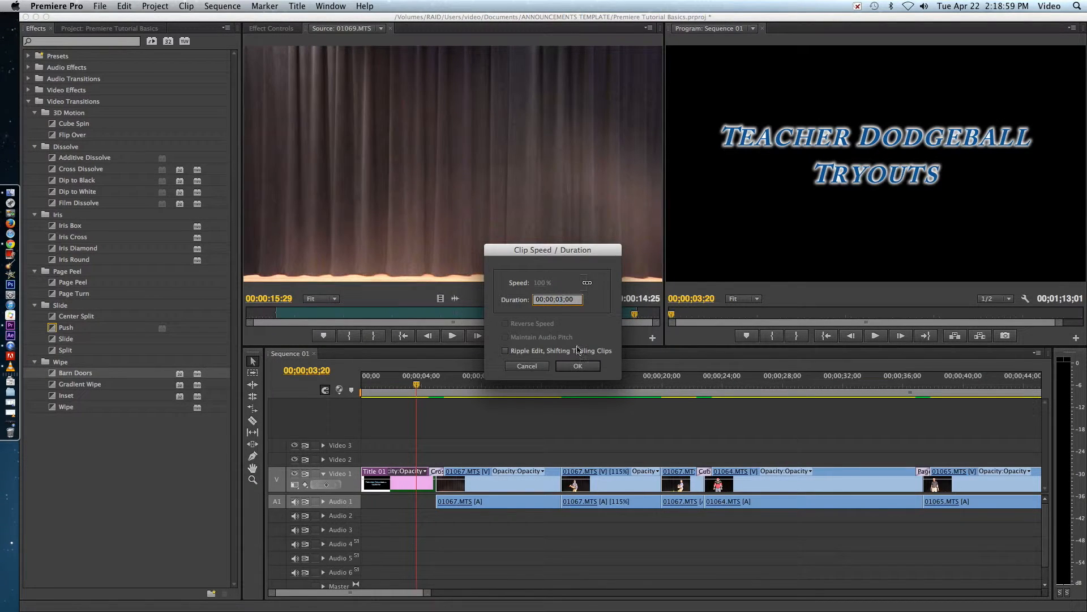
{"action": "left_click", "coordinate": [578, 365]}
Close the gap between Title 01 and the first 01067.MTS clip and play across the cut.
{"action": "left_click", "coordinate": [392, 385]}
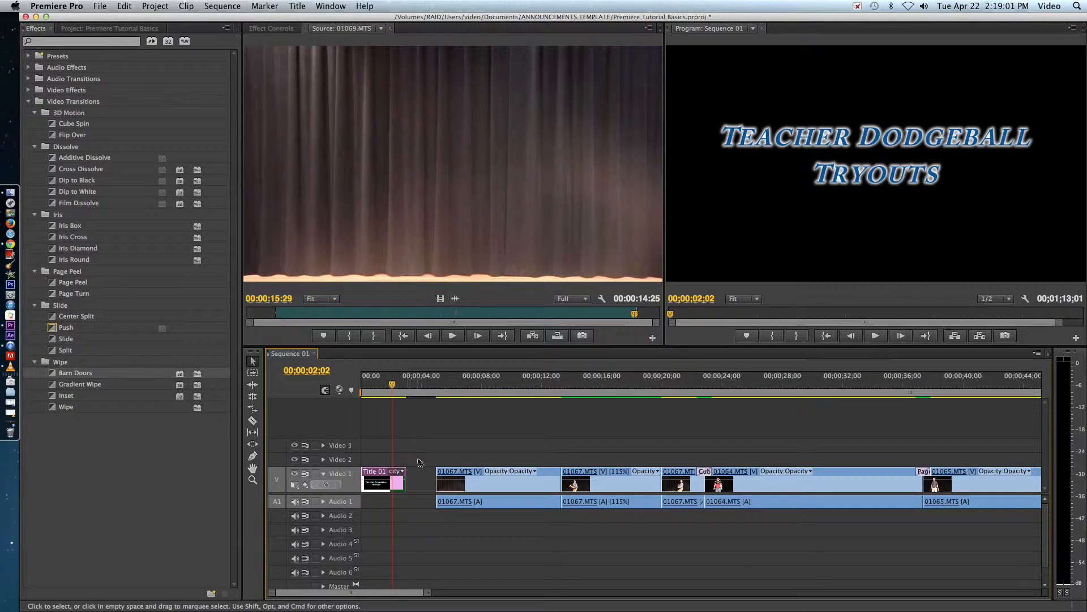
{"action": "left_click", "coordinate": [423, 480]}
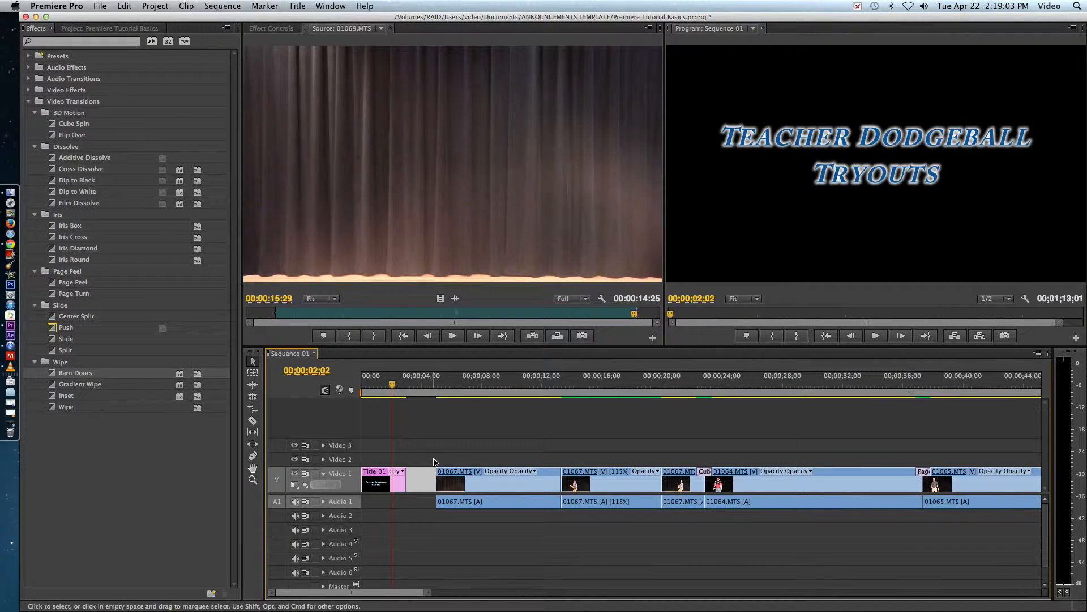
{"action": "key", "text": "Delete"}
{"action": "scroll", "coordinate": [545, 456], "scroll_direction": "right", "scroll_amount": 3}
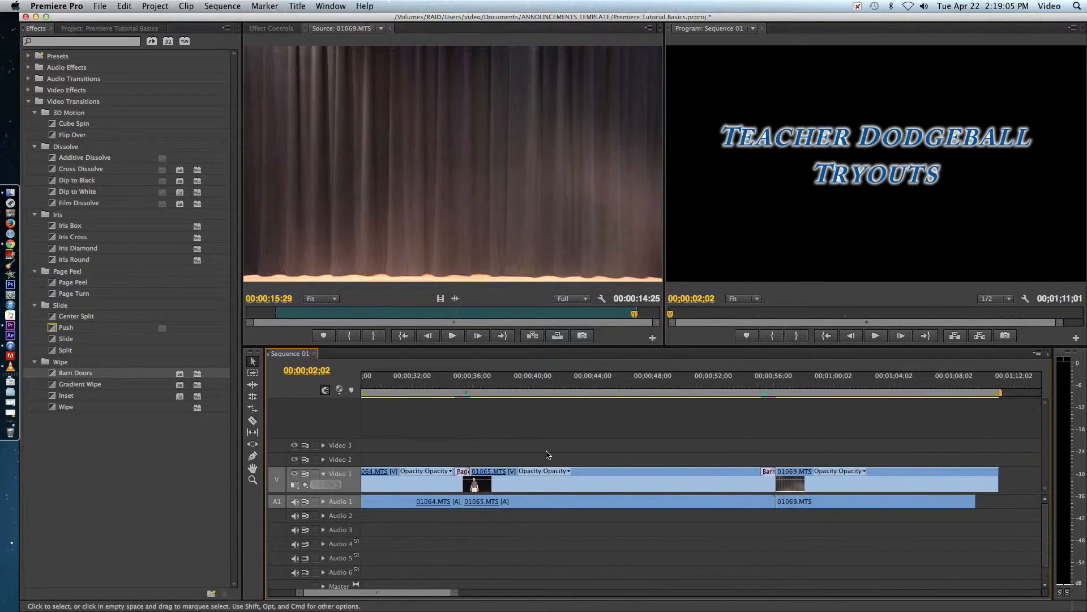
{"action": "scroll", "coordinate": [492, 418], "scroll_direction": "left", "scroll_amount": 3}
{"action": "left_click", "coordinate": [379, 375]}
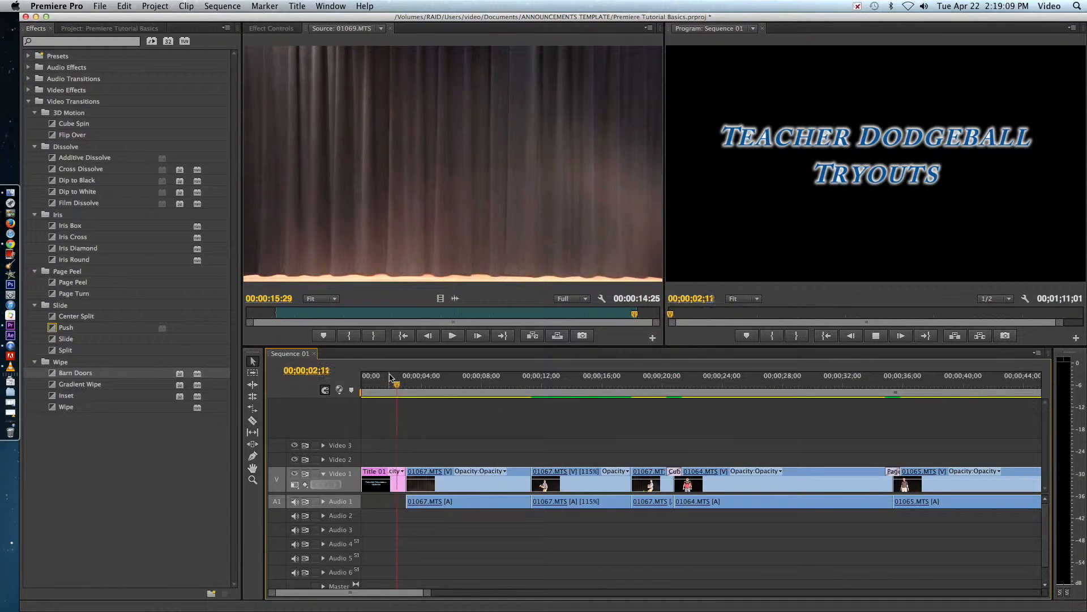
{"action": "key", "text": "space"}
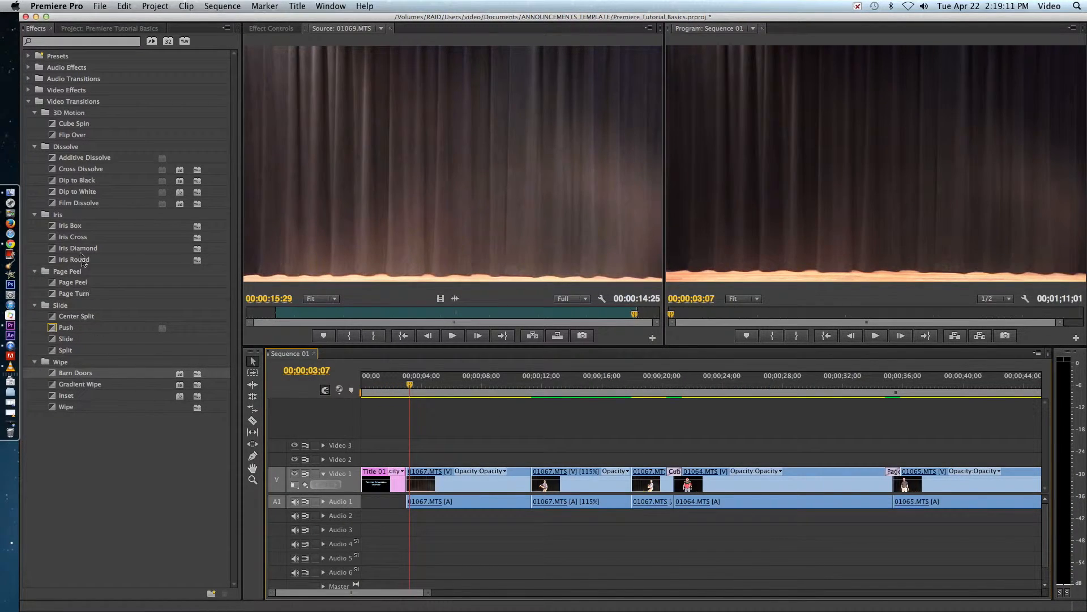
Apply a Cross Dissolve transition between Title 01 and the first 01067.MTS clip and play it back.
{"action": "left_click", "coordinate": [83, 159]}
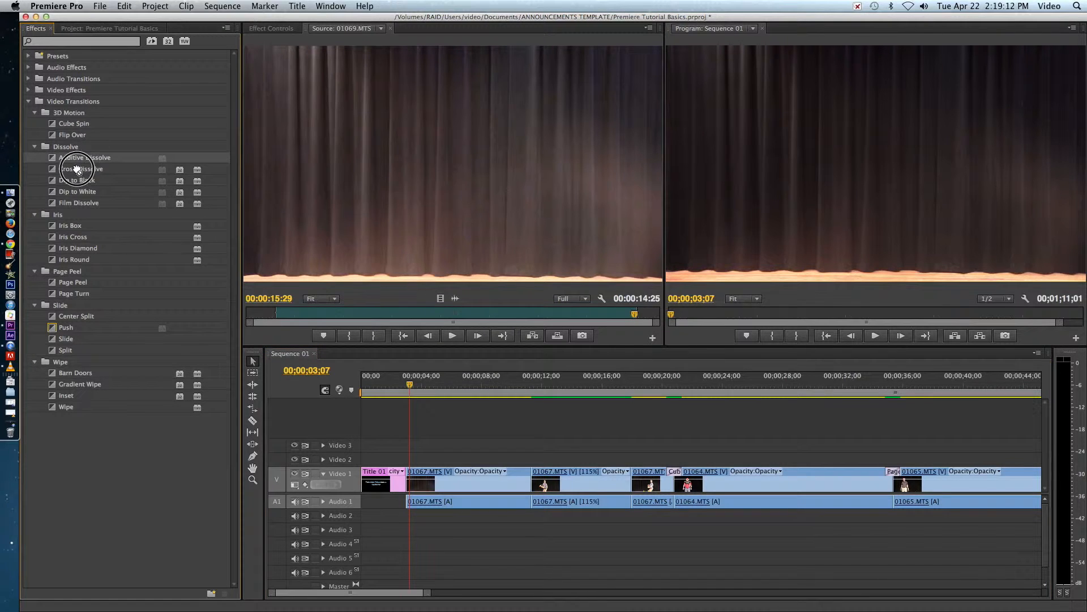
{"action": "left_click", "coordinate": [78, 169]}
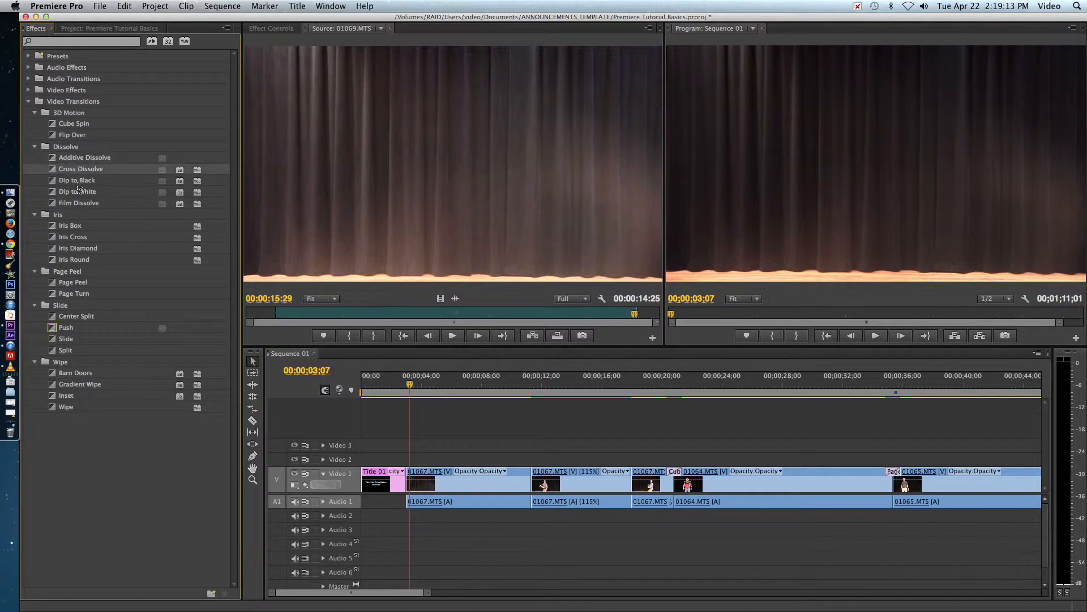
{"action": "left_click_drag", "start_coordinate": [83, 168], "coordinate": [411, 482]}
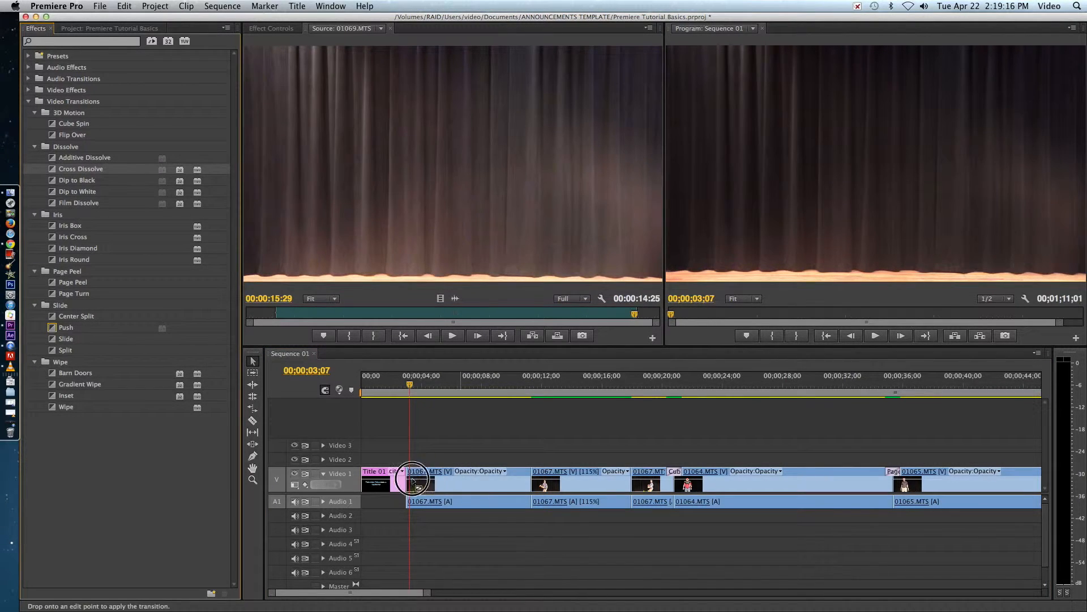
{"action": "left_click", "coordinate": [401, 383]}
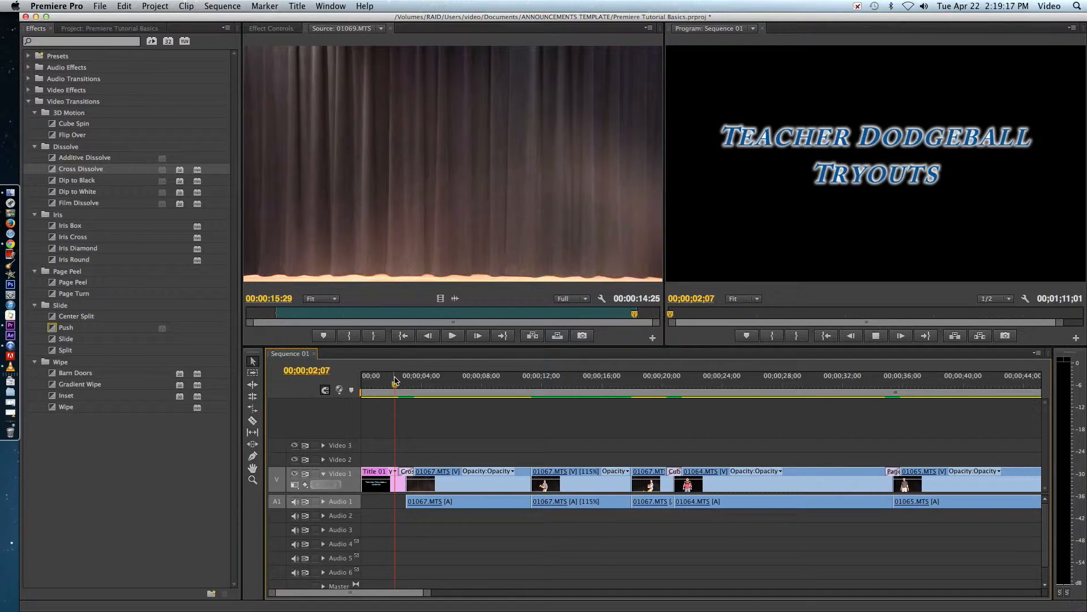
{"action": "key", "text": "space"}
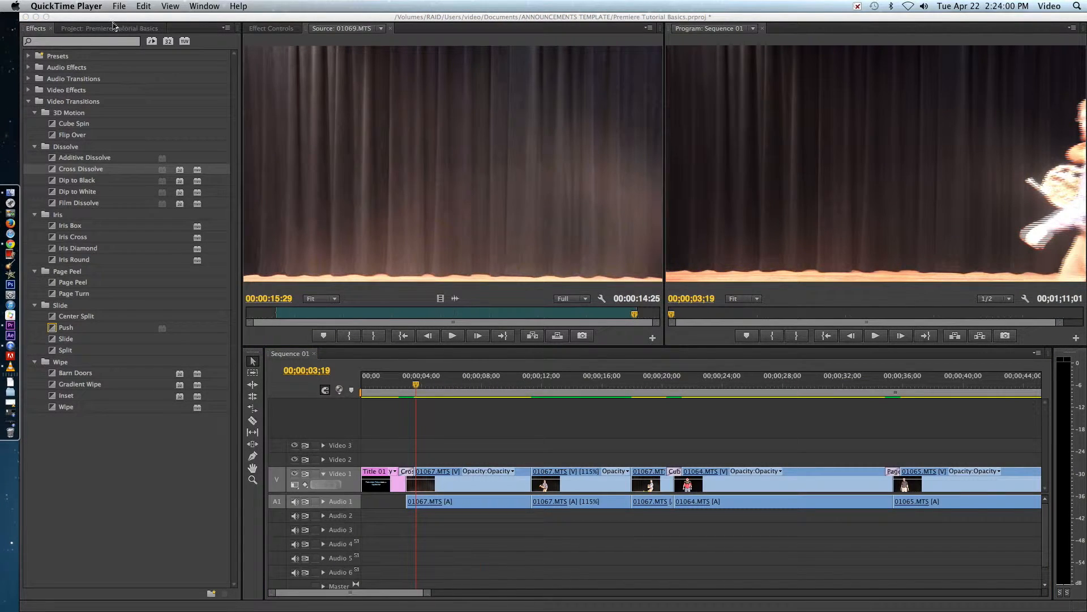
Import Eye Of The Tiger Instrumental.mp3 from the Downloads folder into the project.
{"action": "left_click", "coordinate": [113, 27]}
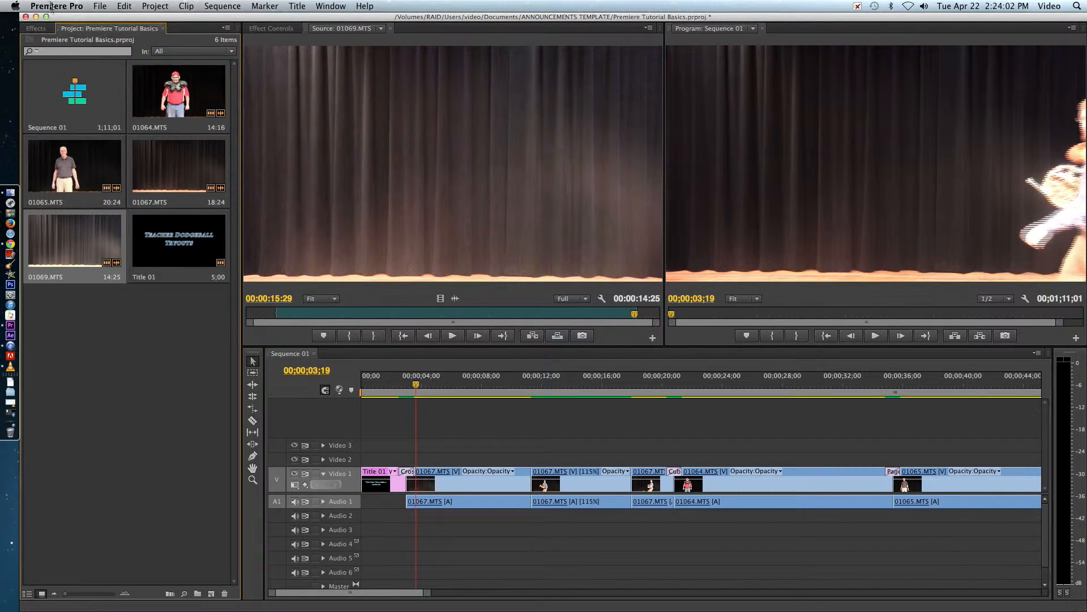
{"action": "left_click", "coordinate": [100, 6]}
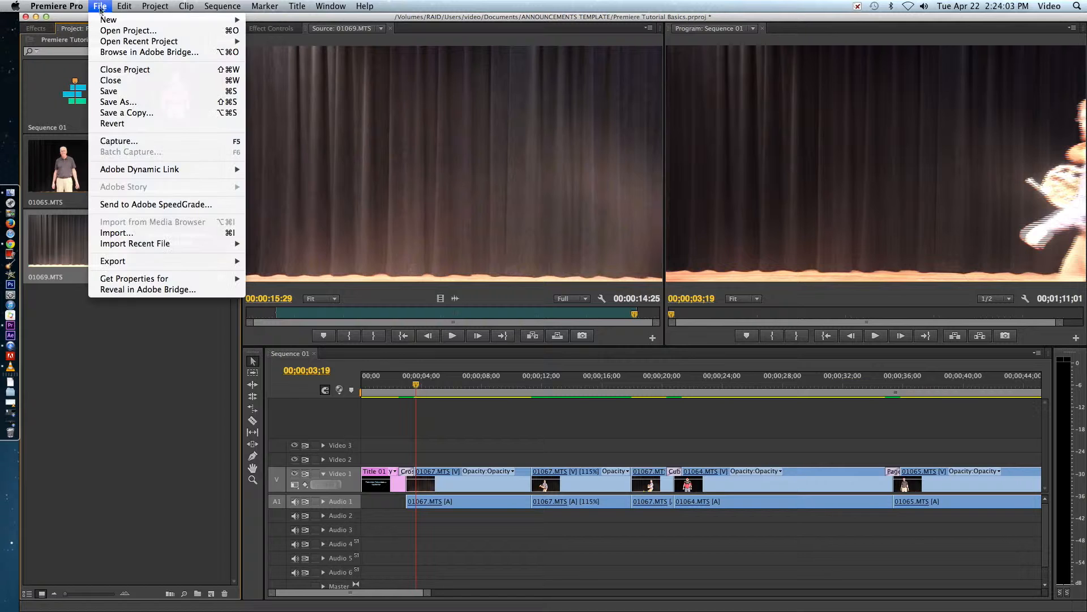
{"action": "left_click", "coordinate": [162, 233]}
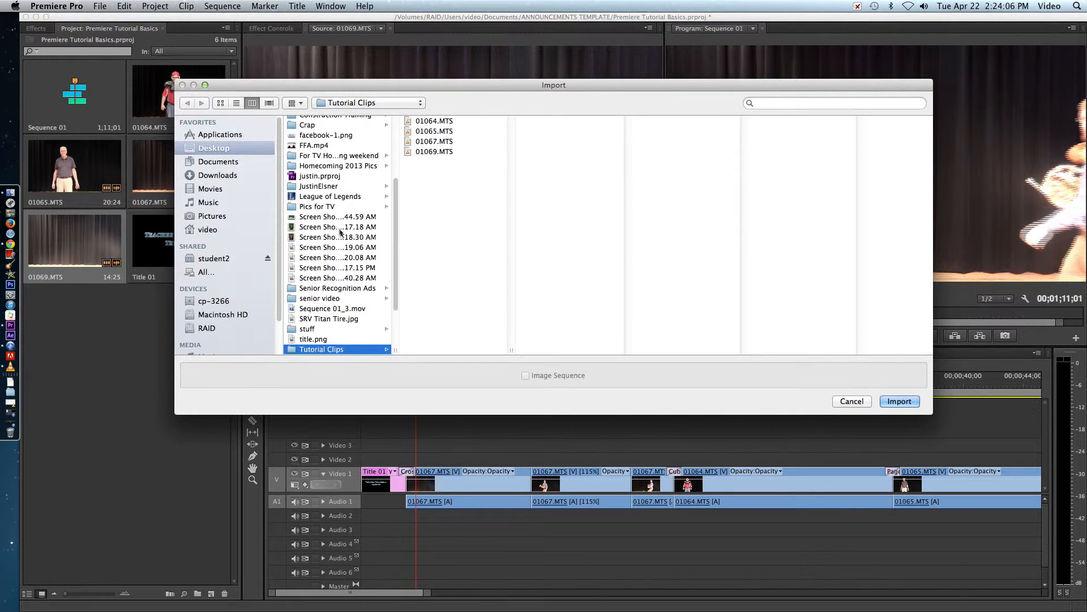
{"action": "scroll", "coordinate": [341, 232], "scroll_direction": "down", "scroll_amount": 3}
{"action": "left_click", "coordinate": [217, 175]}
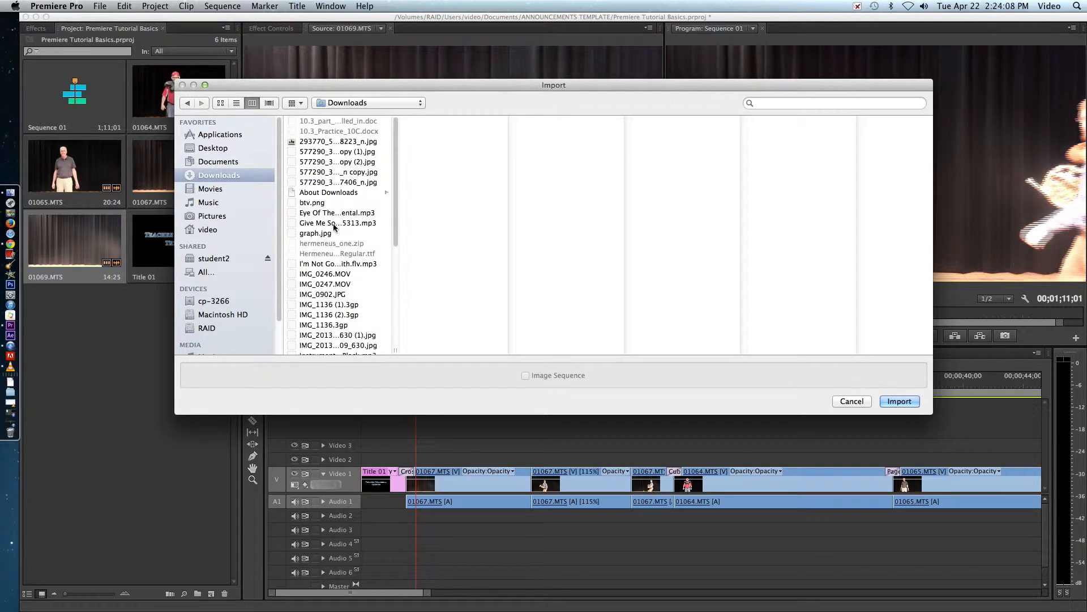
{"action": "double_click", "coordinate": [330, 213]}
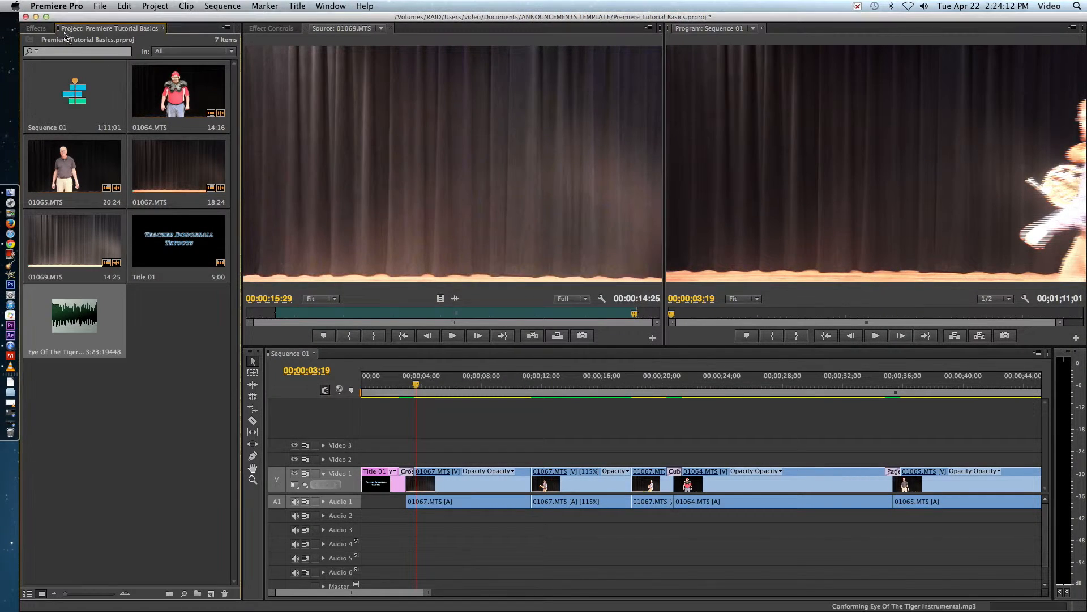
Import Instrumental ACDC - Back in Black.mp3 from the Downloads folder into the project.
{"action": "left_click", "coordinate": [100, 6]}
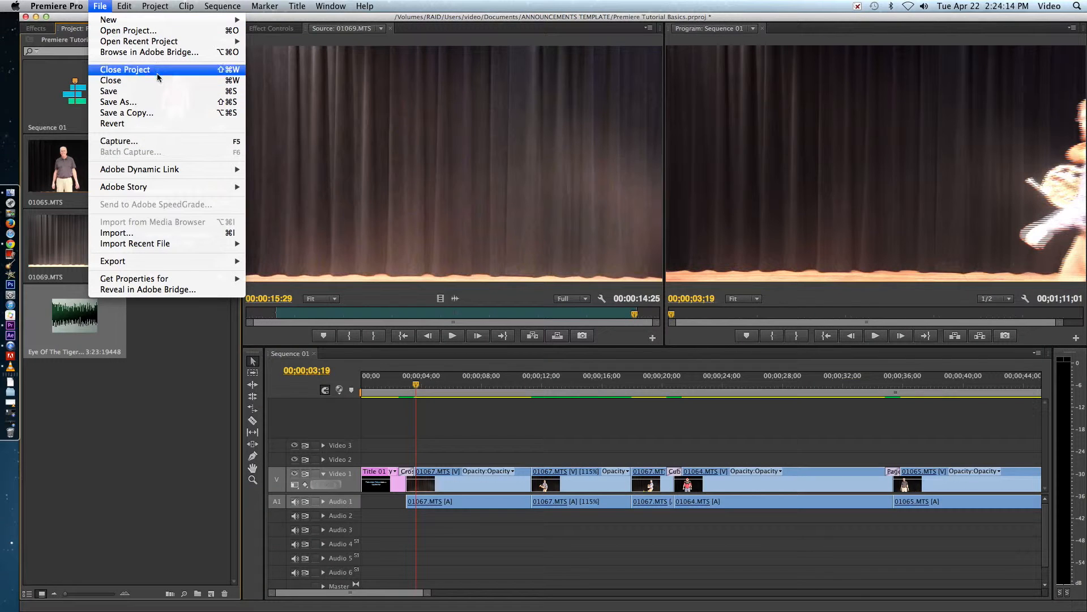
{"action": "left_click", "coordinate": [182, 234]}
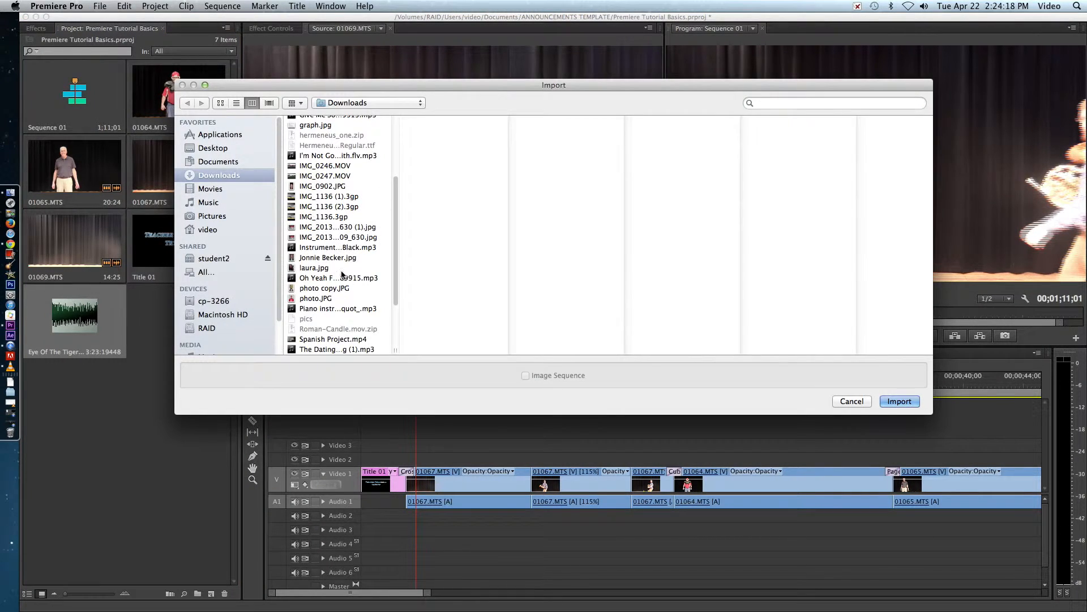
{"action": "left_click", "coordinate": [336, 247]}
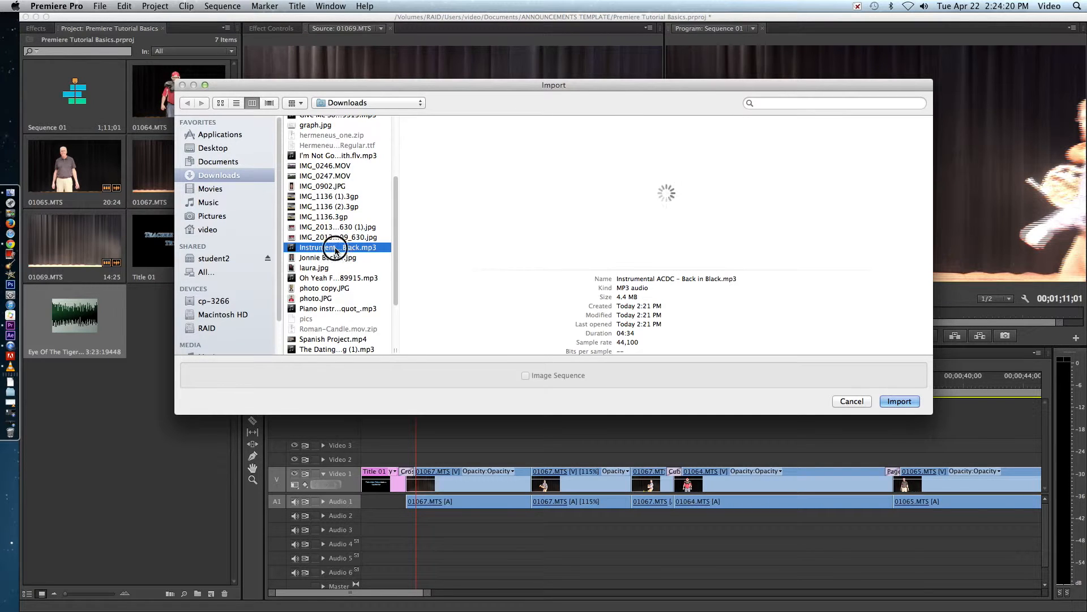
{"action": "double_click", "coordinate": [336, 247]}
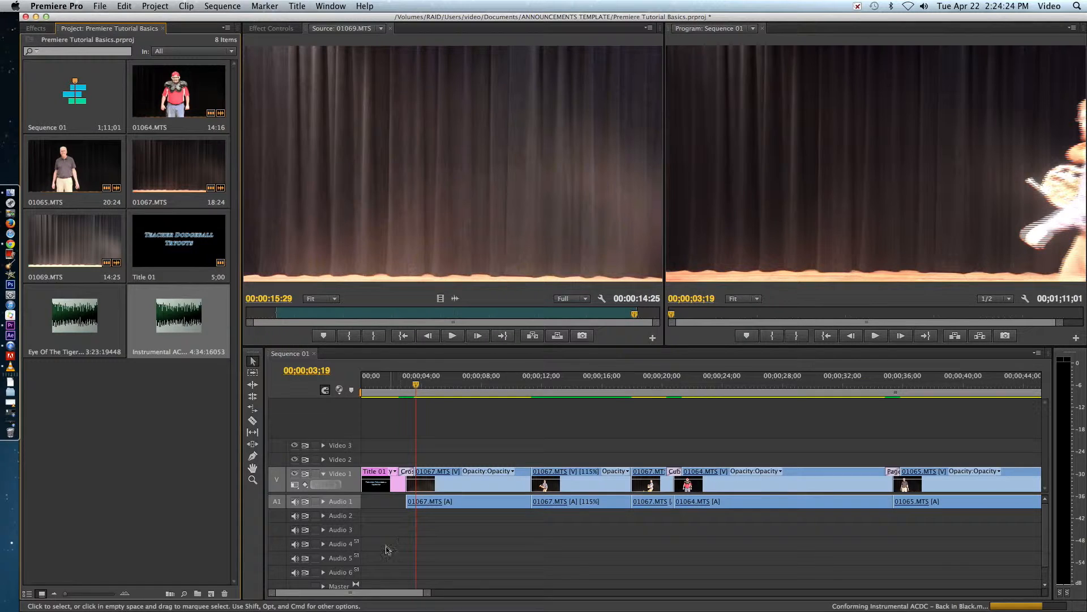
Preview Eye Of The Tiger Instrumental.mp3, place it on Audio 2 at the start of the first 01067.MTS clip, and scrub across its beginning.
{"action": "left_click", "coordinate": [85, 331]}
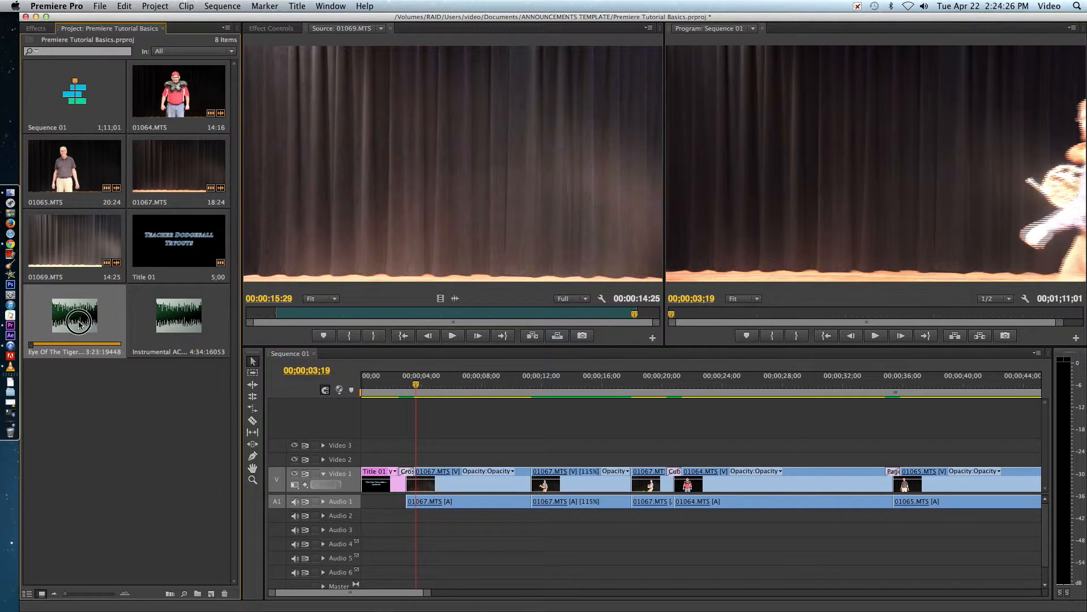
{"action": "double_click", "coordinate": [80, 324]}
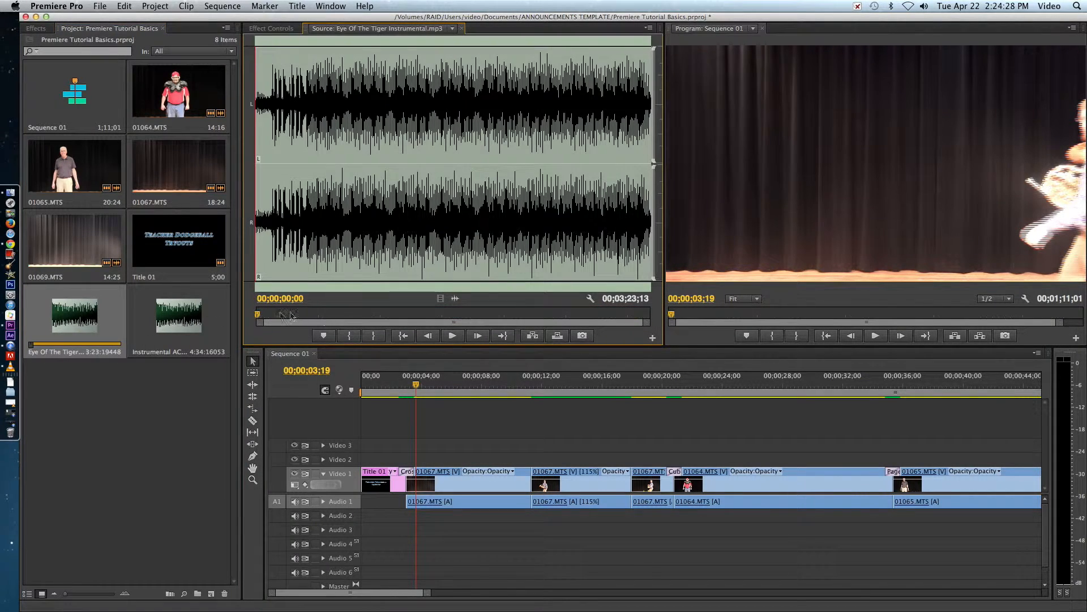
{"action": "left_click", "coordinate": [451, 336]}
{"action": "left_click", "coordinate": [451, 335]}
{"action": "left_click", "coordinate": [390, 551]}
{"action": "left_click_drag", "start_coordinate": [390, 551], "coordinate": [411, 517]}
{"action": "left_click", "coordinate": [412, 387]}
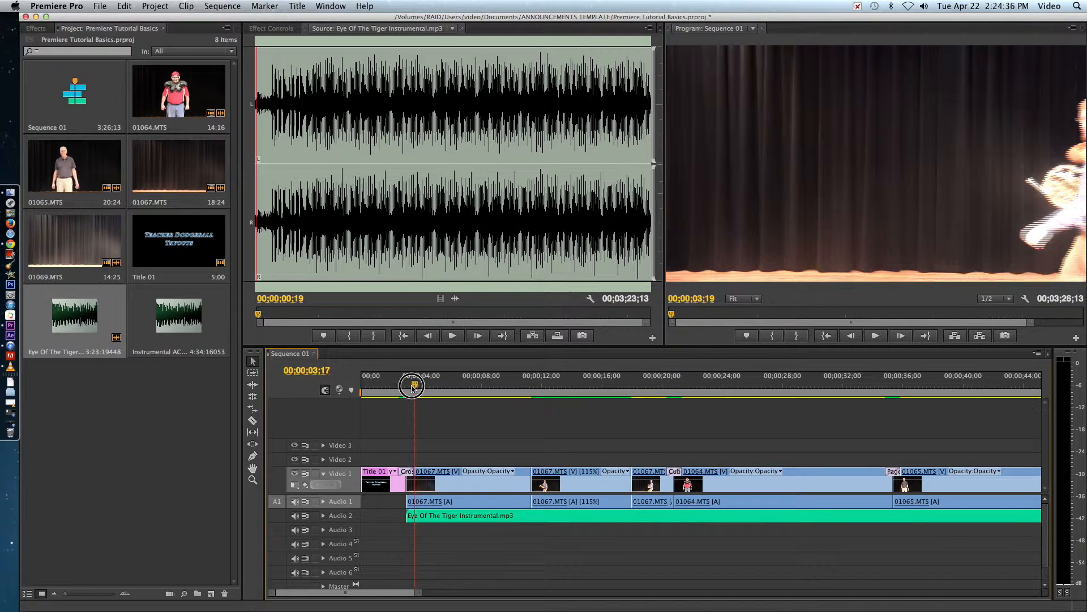
{"action": "left_click_drag", "start_coordinate": [405, 388], "coordinate": [408, 385]}
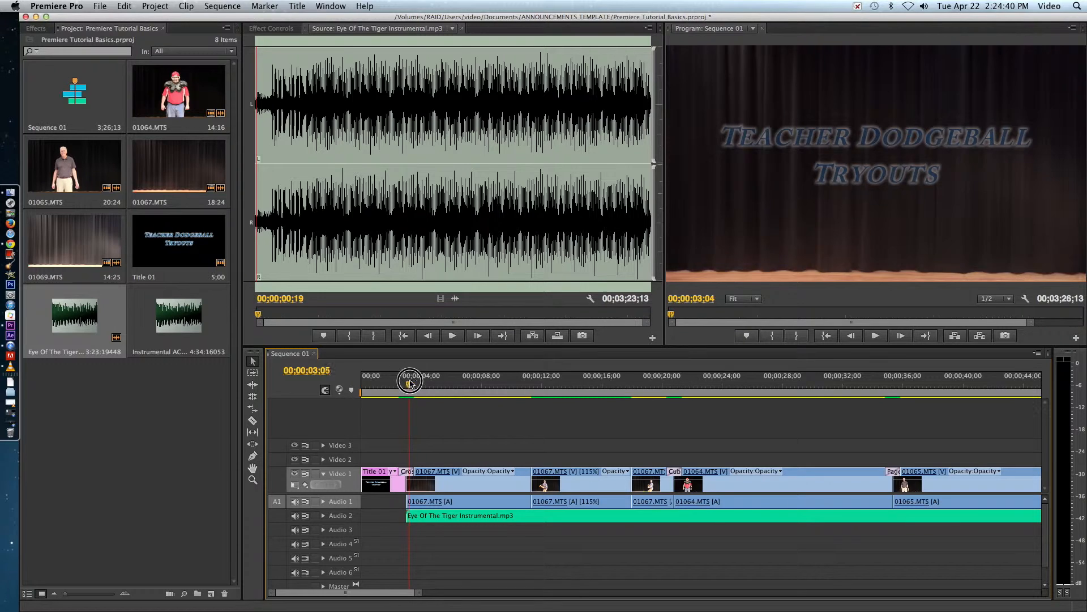
{"action": "left_click_drag", "start_coordinate": [410, 384], "coordinate": [416, 384]}
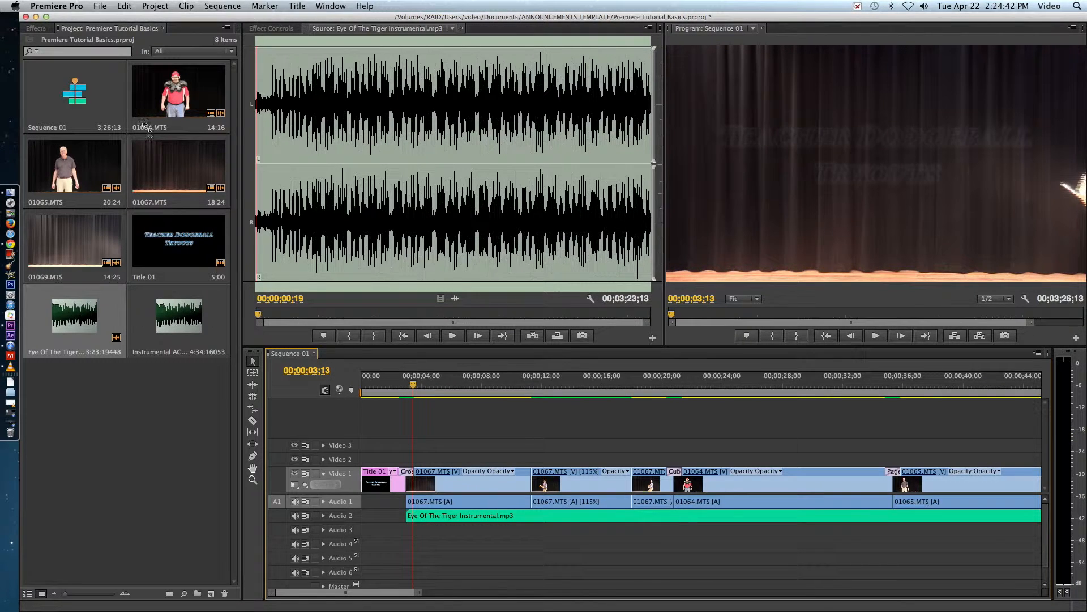
Apply a Constant Gain crossfade to the start of the Eye Of The Tiger clip on Audio 2 and play it back.
{"action": "left_click", "coordinate": [35, 28]}
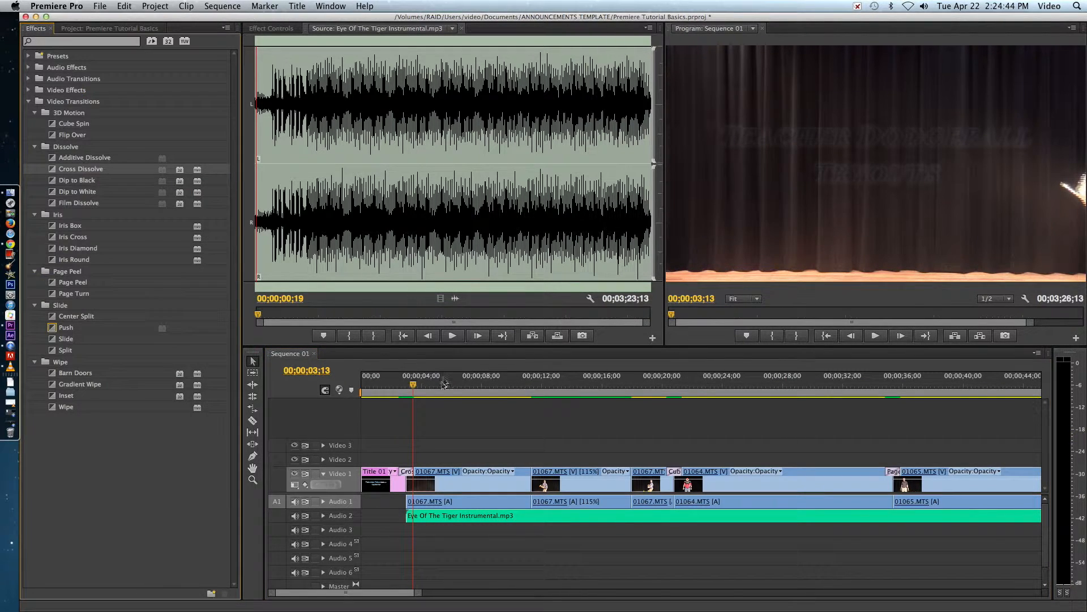
{"action": "left_click_drag", "start_coordinate": [413, 386], "coordinate": [405, 388]}
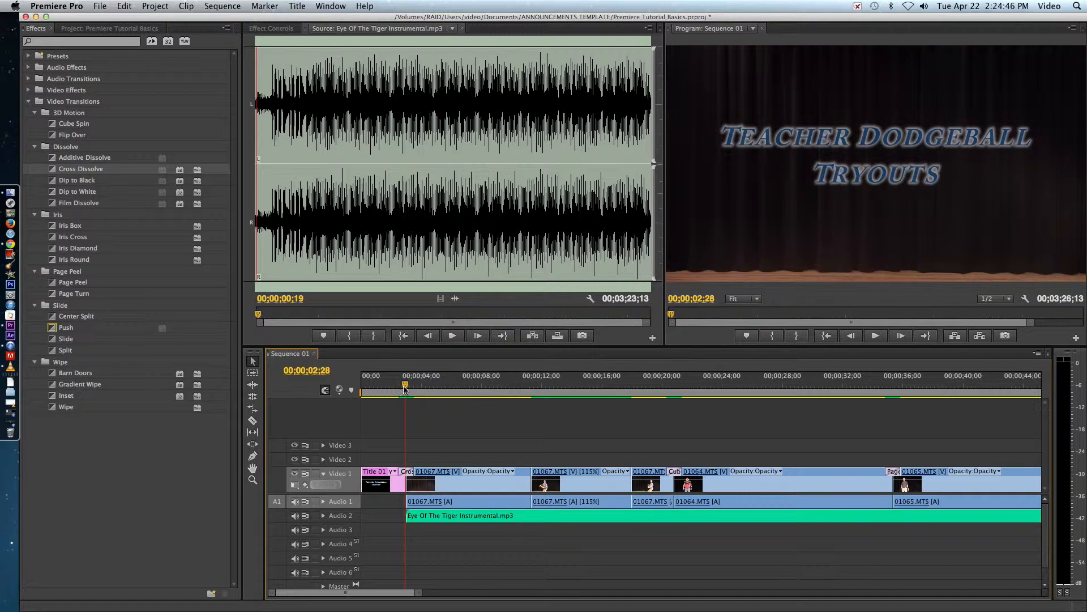
{"action": "left_click", "coordinate": [29, 102]}
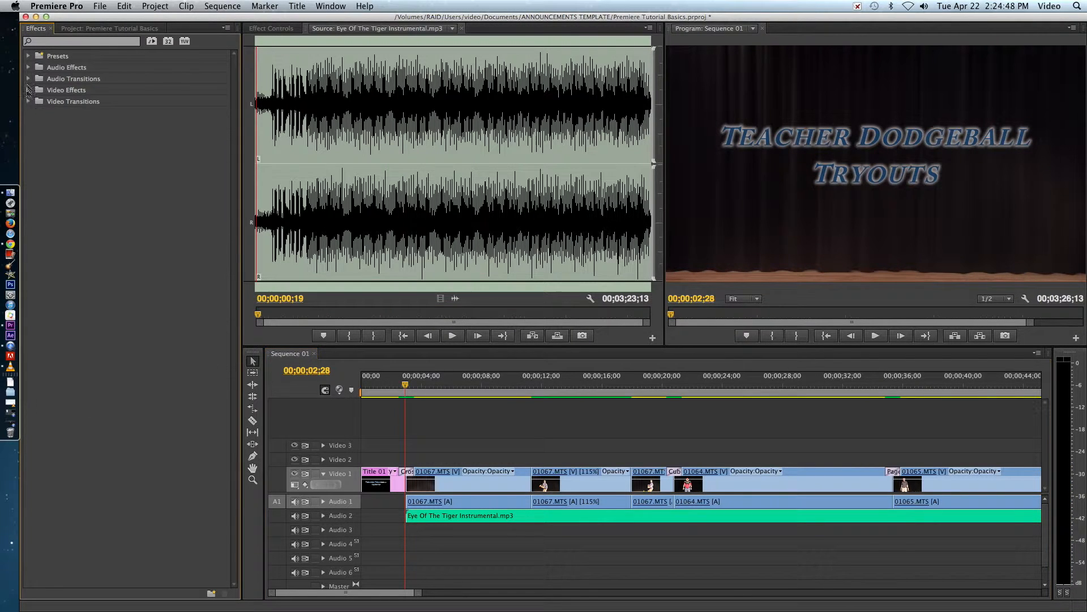
{"action": "left_click", "coordinate": [28, 68]}
{"action": "left_click", "coordinate": [29, 69]}
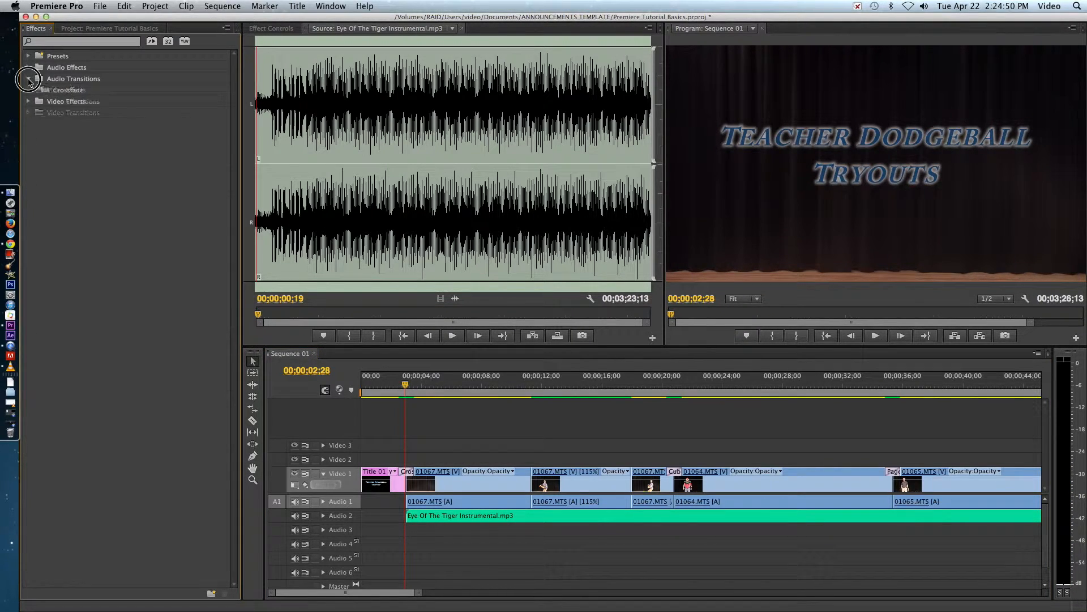
{"action": "left_click", "coordinate": [35, 91]}
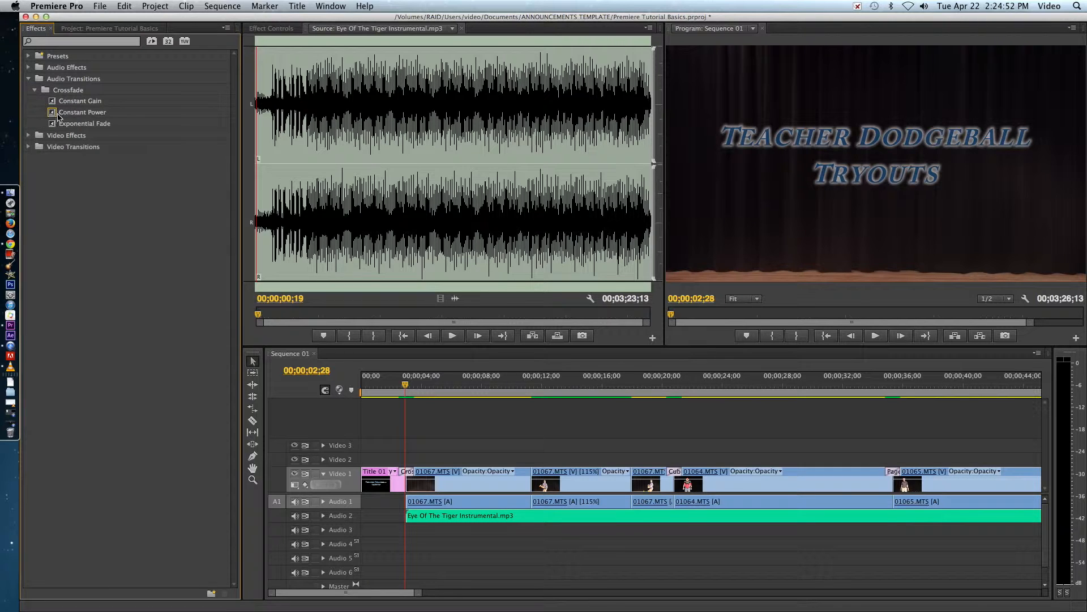
{"action": "left_click", "coordinate": [70, 103]}
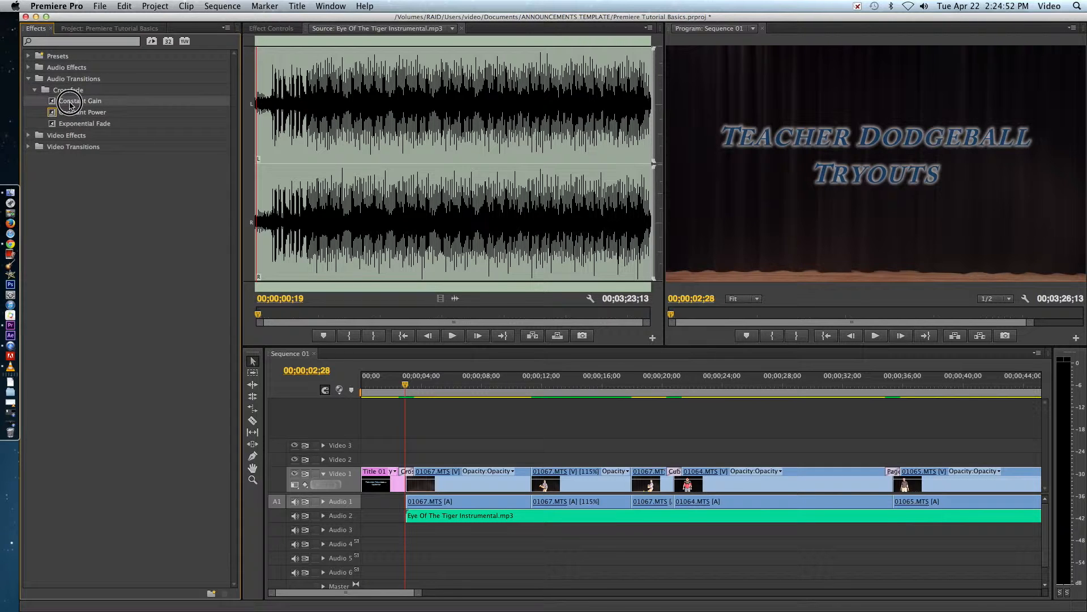
{"action": "left_click_drag", "start_coordinate": [72, 105], "coordinate": [401, 517]}
{"action": "left_click_drag", "start_coordinate": [97, 109], "coordinate": [409, 516]}
{"action": "key", "text": "space"}
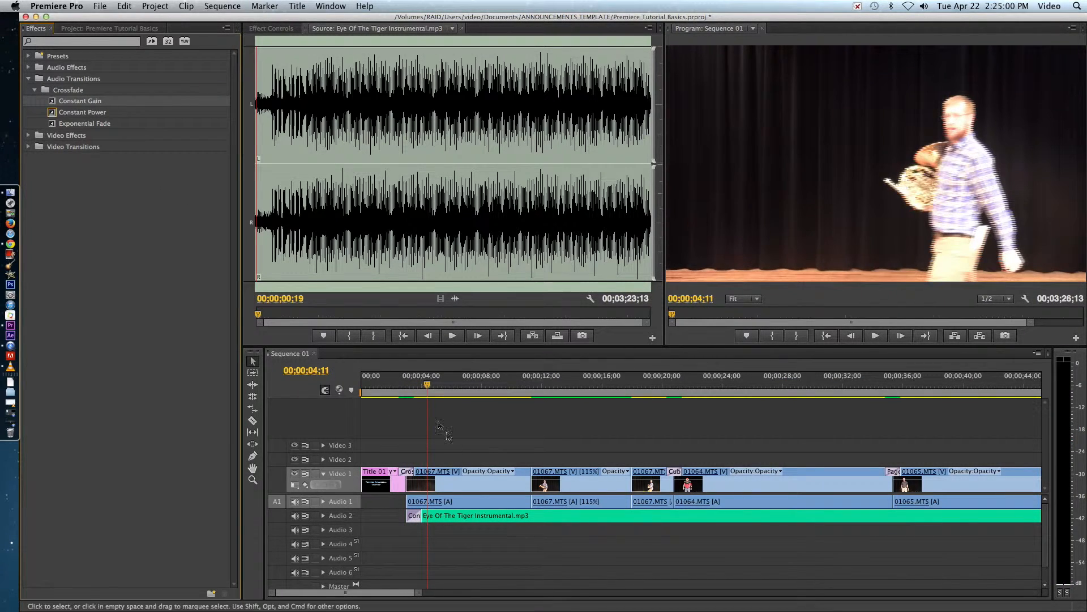
Cut the Eye Of The Tiger music at 00;00;26;16 and at the start of 01065.MTS, and delete the segment between the cuts.
{"action": "scroll", "coordinate": [479, 497], "scroll_direction": "right", "scroll_amount": 10}
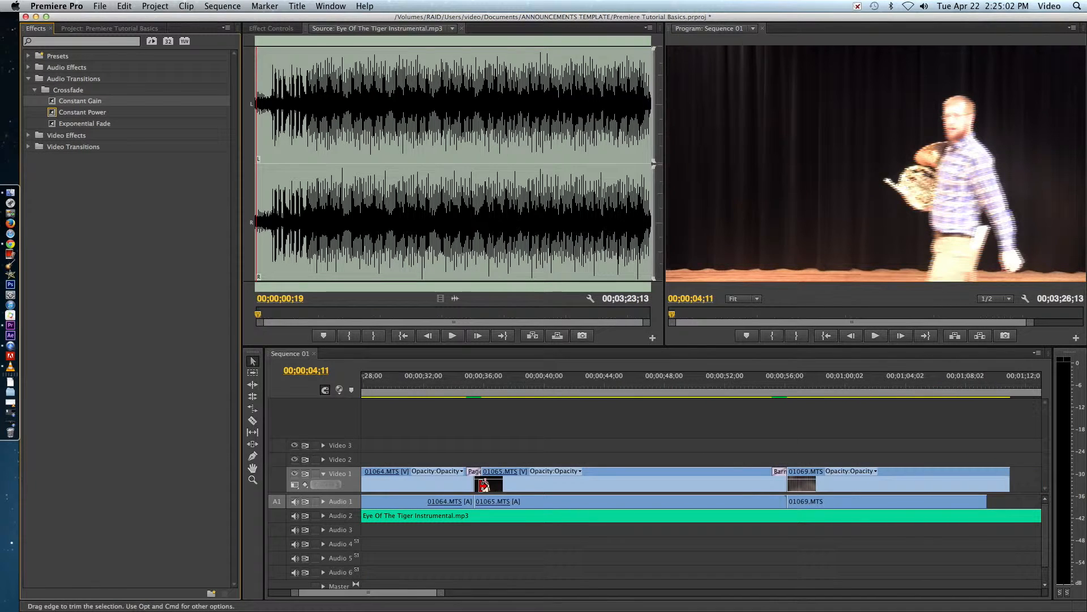
{"action": "scroll", "coordinate": [482, 486], "scroll_direction": "left", "scroll_amount": 4}
{"action": "left_click_drag", "start_coordinate": [447, 380], "coordinate": [518, 388]}
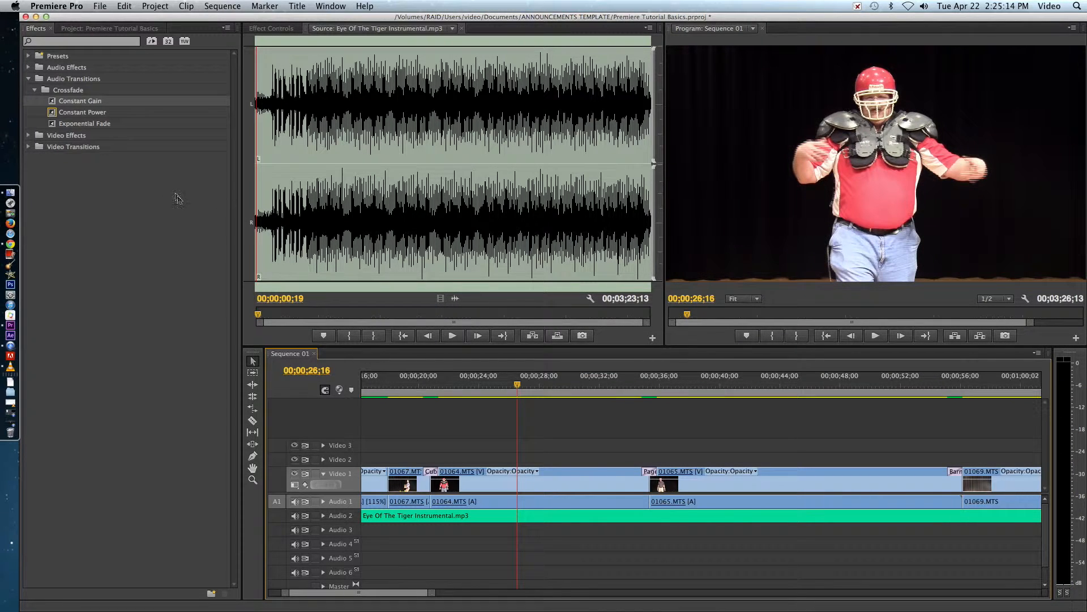
{"action": "left_click", "coordinate": [252, 422]}
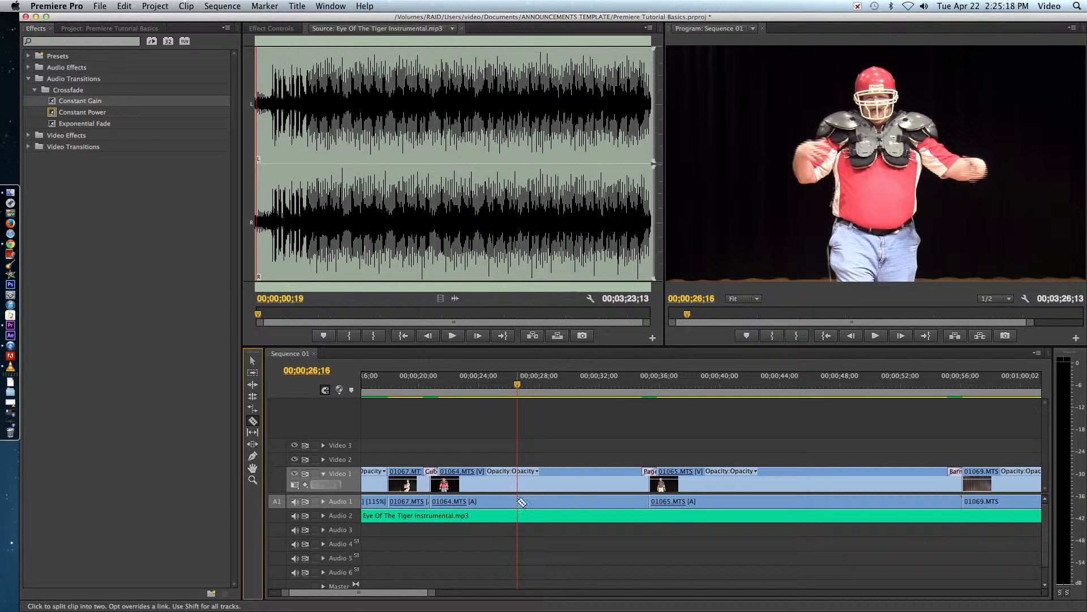
{"action": "left_click", "coordinate": [517, 516]}
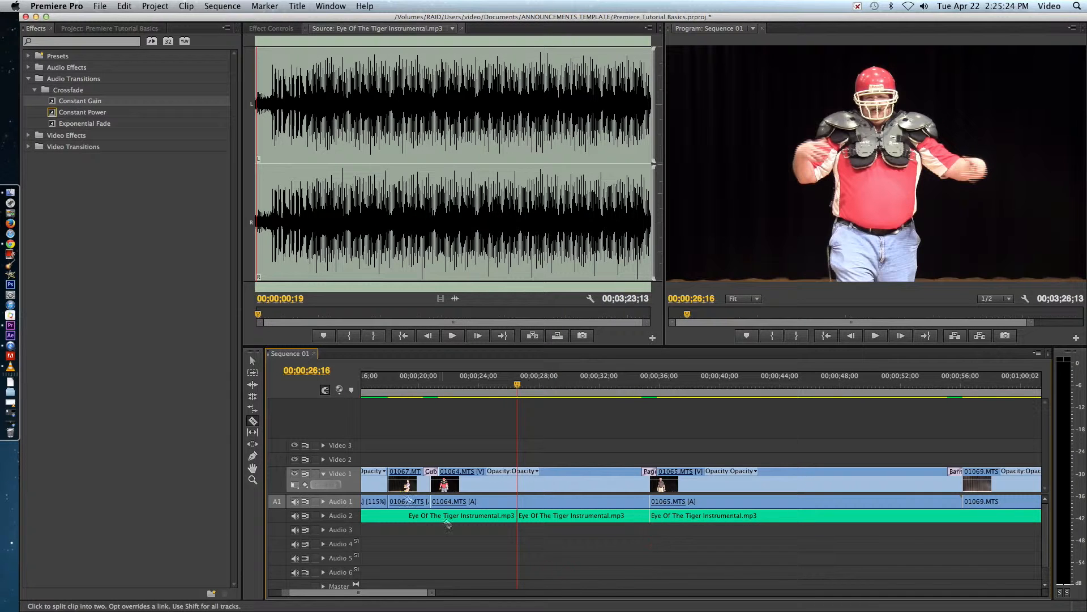
{"action": "left_click", "coordinate": [252, 361]}
{"action": "left_click", "coordinate": [557, 516]}
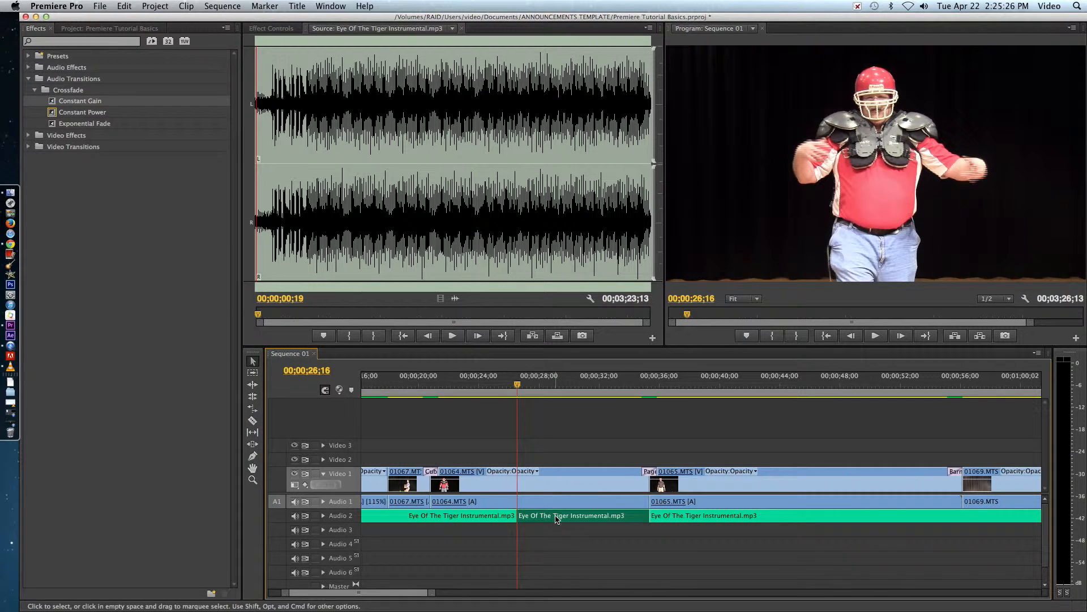
{"action": "key", "text": "Delete"}
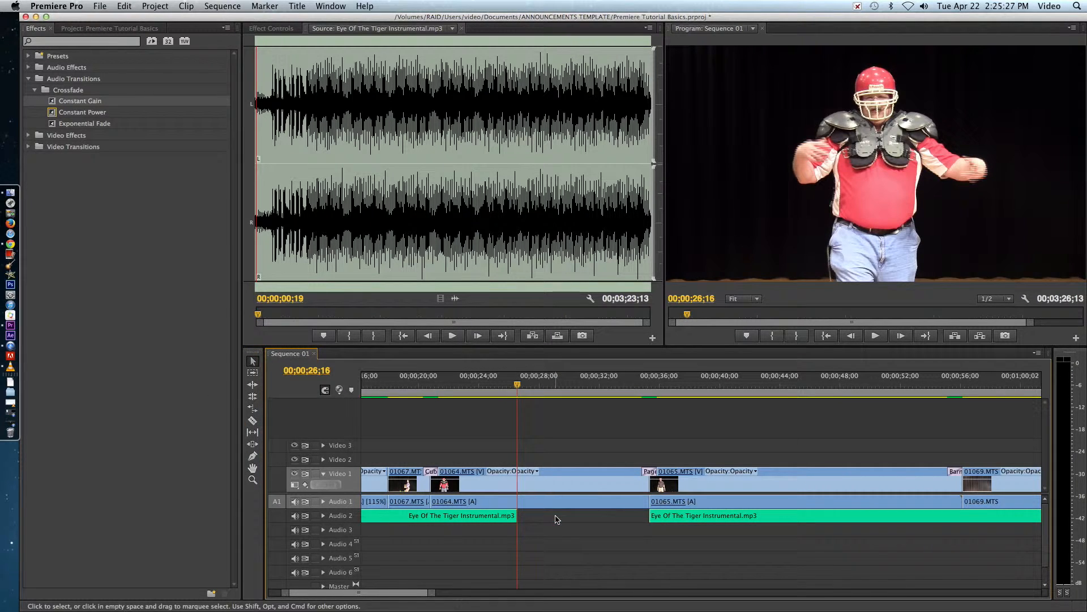
Apply an Exponential Fade to the end of the first music segment and Constant Gain to the start of the segment under 01065.MTS.
{"action": "left_click", "coordinate": [62, 124]}
{"action": "left_click_drag", "start_coordinate": [84, 135], "coordinate": [511, 517]}
{"action": "scroll", "coordinate": [603, 512], "scroll_direction": "right", "scroll_amount": 3}
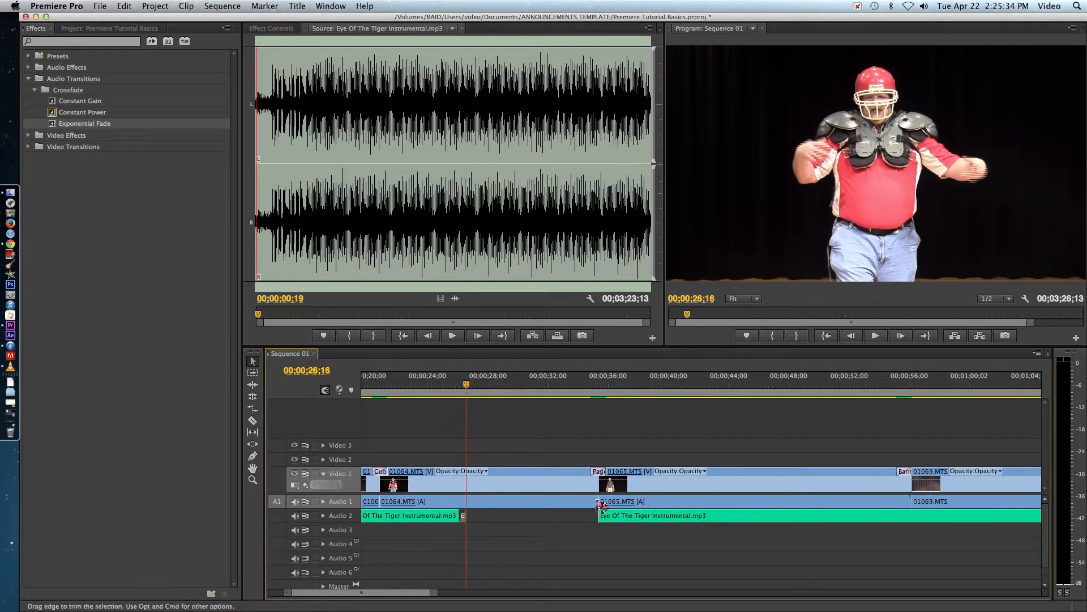
{"action": "left_click_drag", "start_coordinate": [75, 101], "coordinate": [602, 518]}
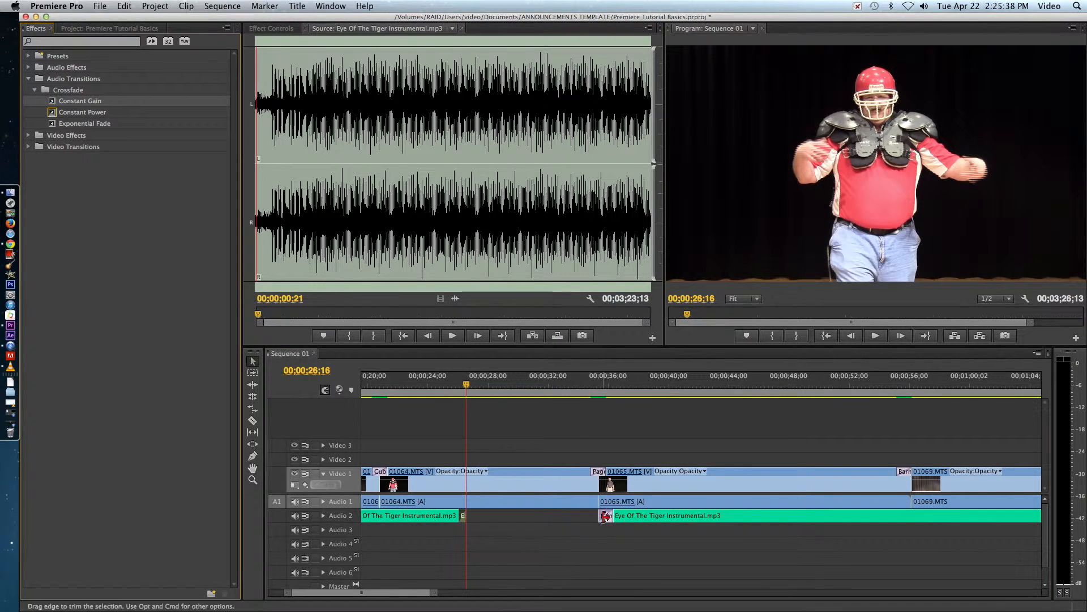
Split the Eye Of The Tiger music at the start of 01069.MTS, delete everything after the split, and play across the cut.
{"action": "scroll", "coordinate": [592, 494], "scroll_direction": "right", "scroll_amount": 15}
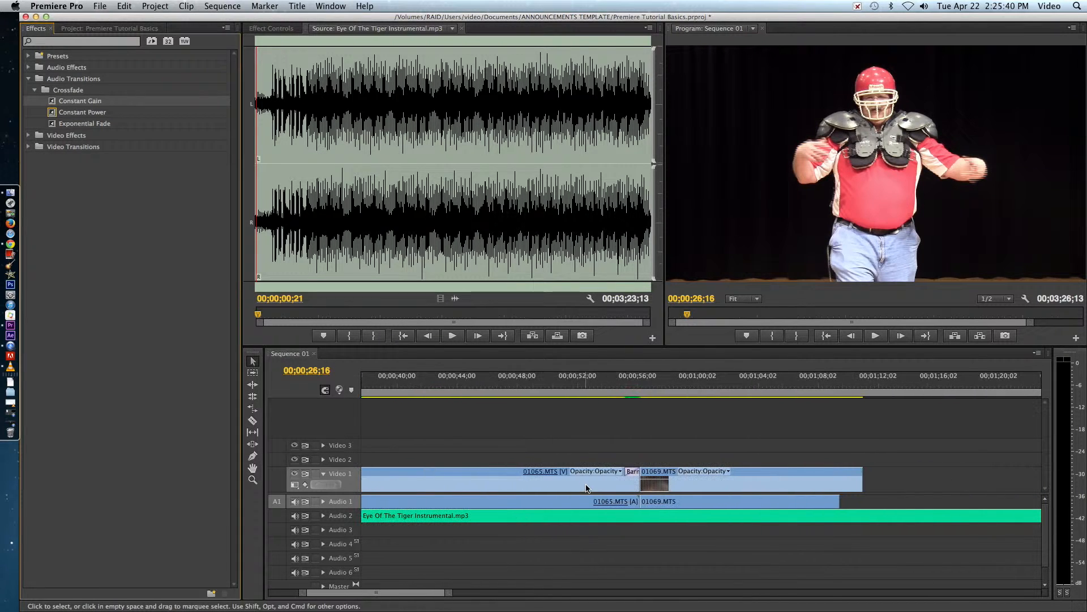
{"action": "left_click", "coordinate": [253, 422]}
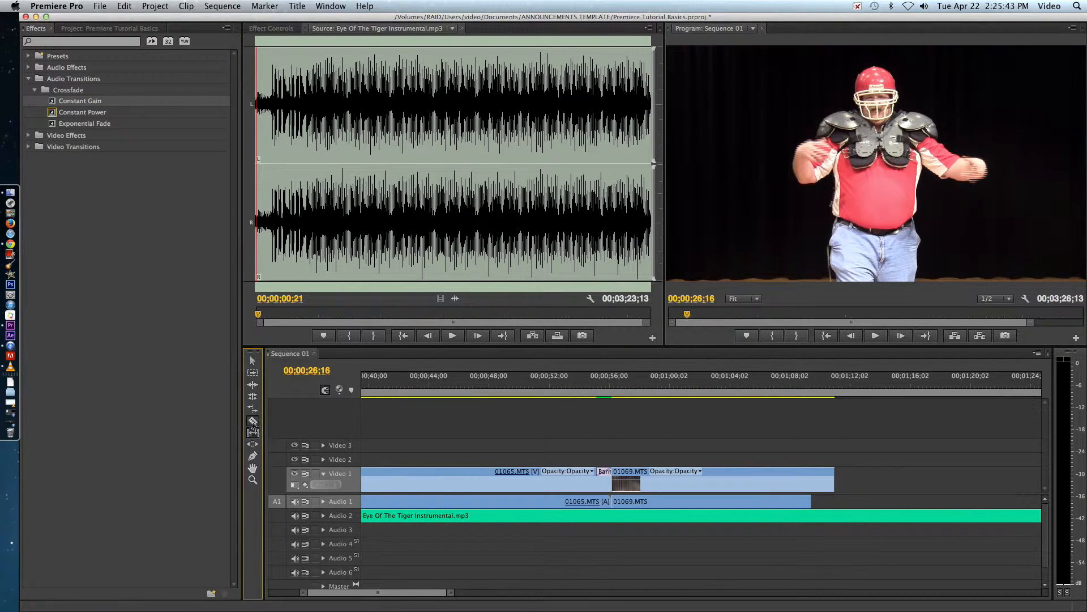
{"action": "left_click", "coordinate": [613, 516]}
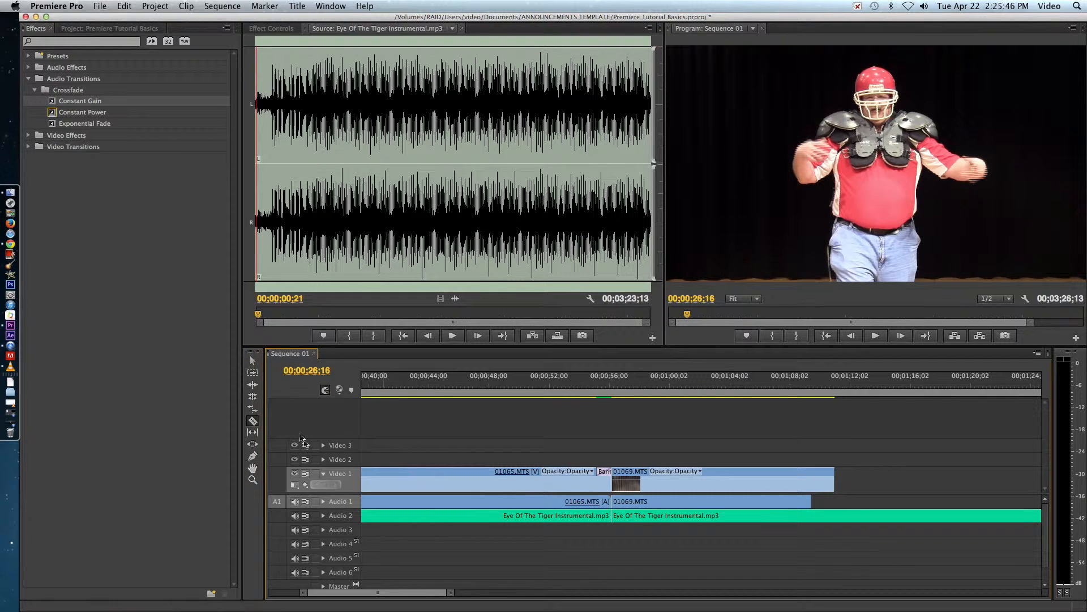
{"action": "left_click", "coordinate": [252, 363]}
{"action": "left_click", "coordinate": [643, 515]}
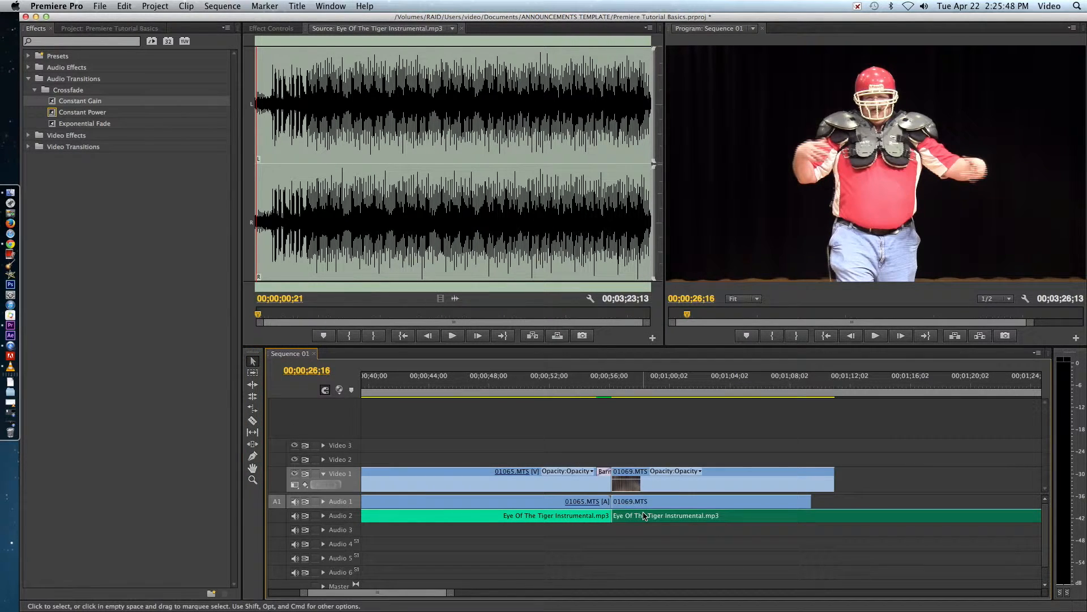
{"action": "key", "text": "Delete"}
{"action": "left_click_drag", "start_coordinate": [552, 383], "coordinate": [595, 379]}
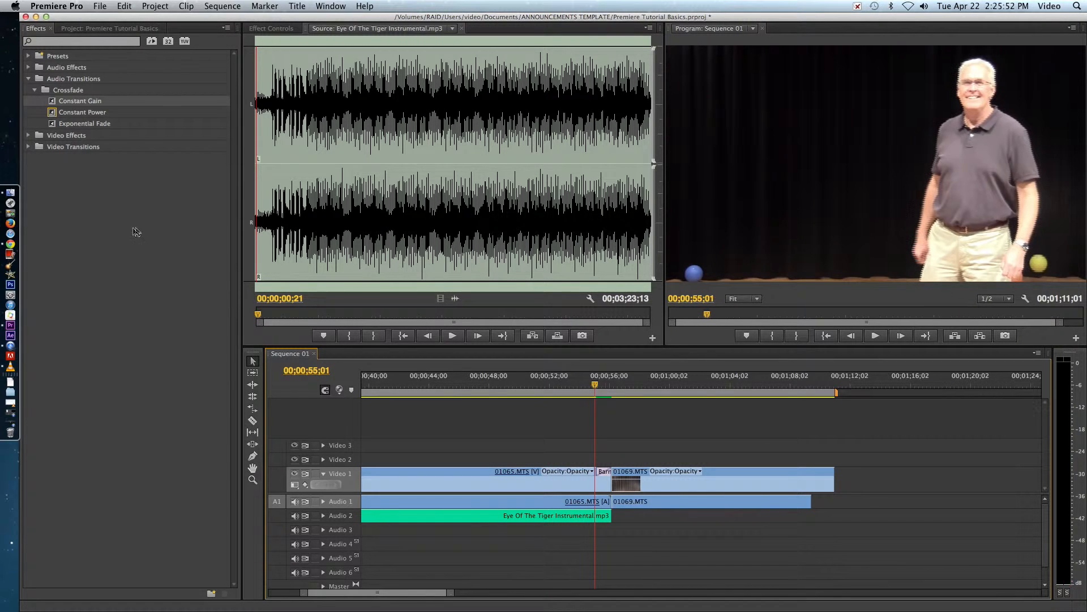
{"action": "key", "text": "space"}
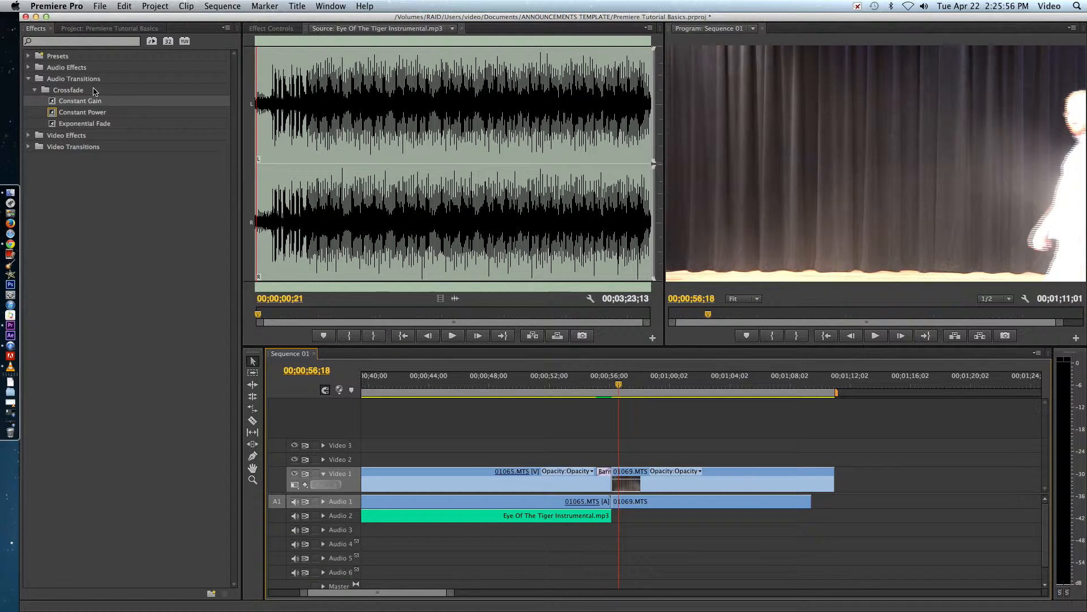
Open Instrumental ACDC - Back in Black.mp3 as the source, audition its beginning, and mark an In point at 00;00;08;04.
{"action": "left_click", "coordinate": [97, 30]}
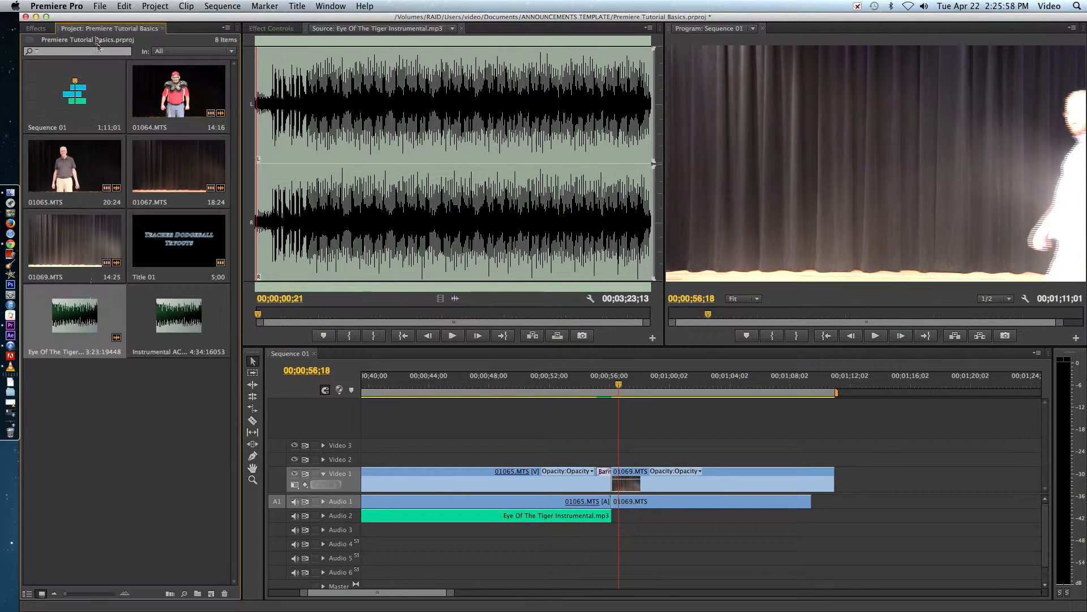
{"action": "double_click", "coordinate": [180, 339]}
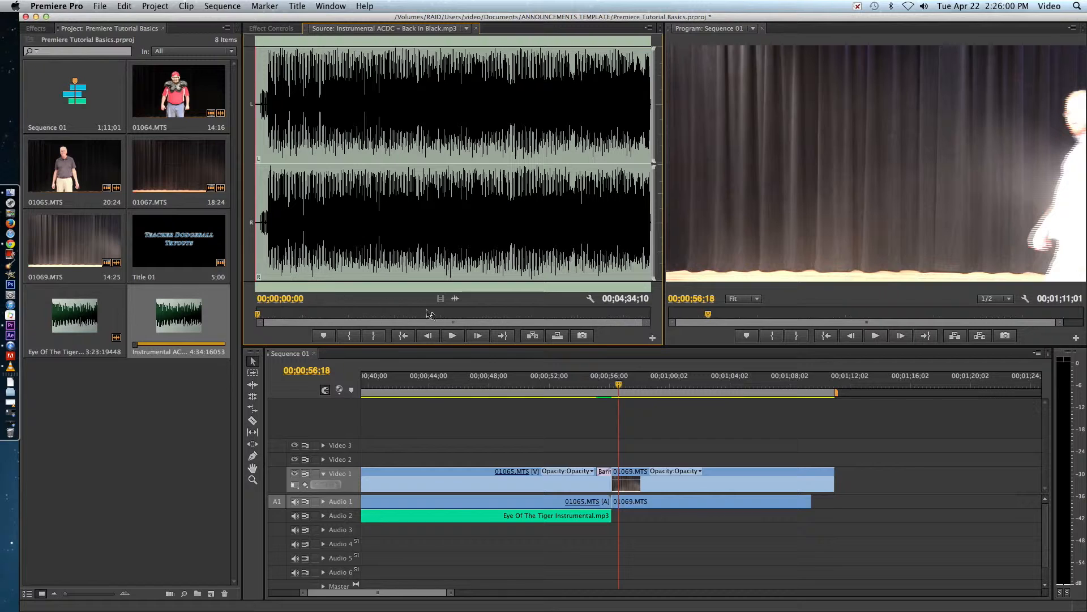
{"action": "left_click_drag", "start_coordinate": [262, 316], "coordinate": [290, 317]}
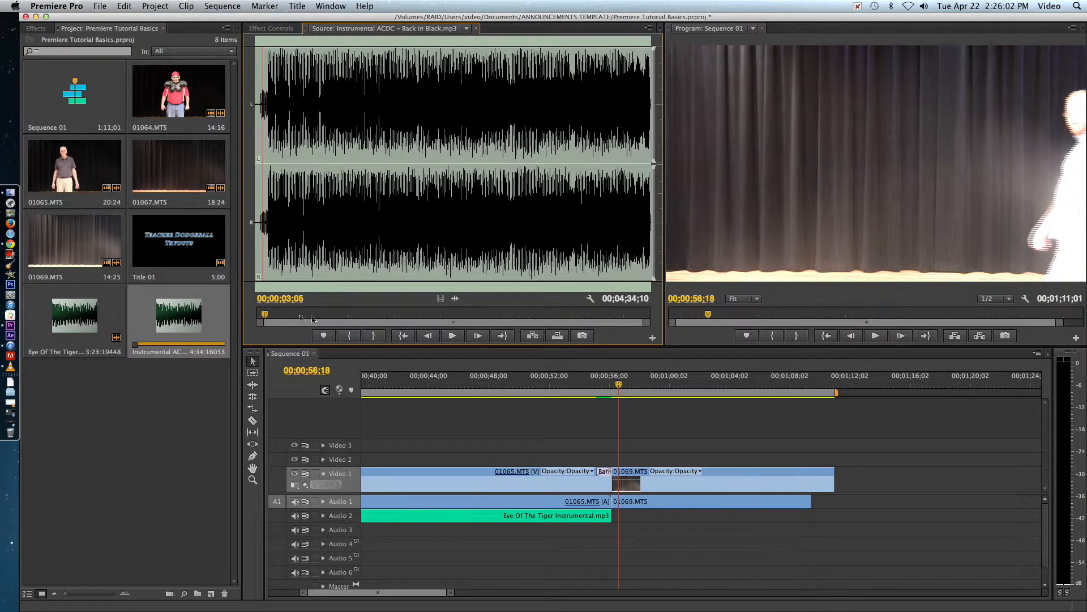
{"action": "left_click", "coordinate": [453, 336]}
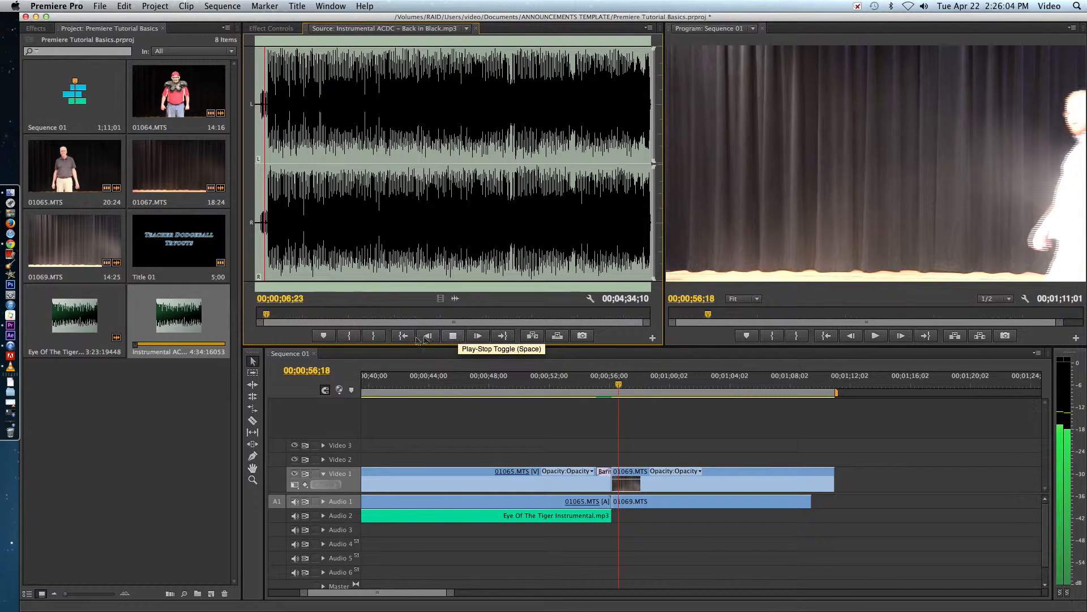
{"action": "left_click", "coordinate": [350, 335]}
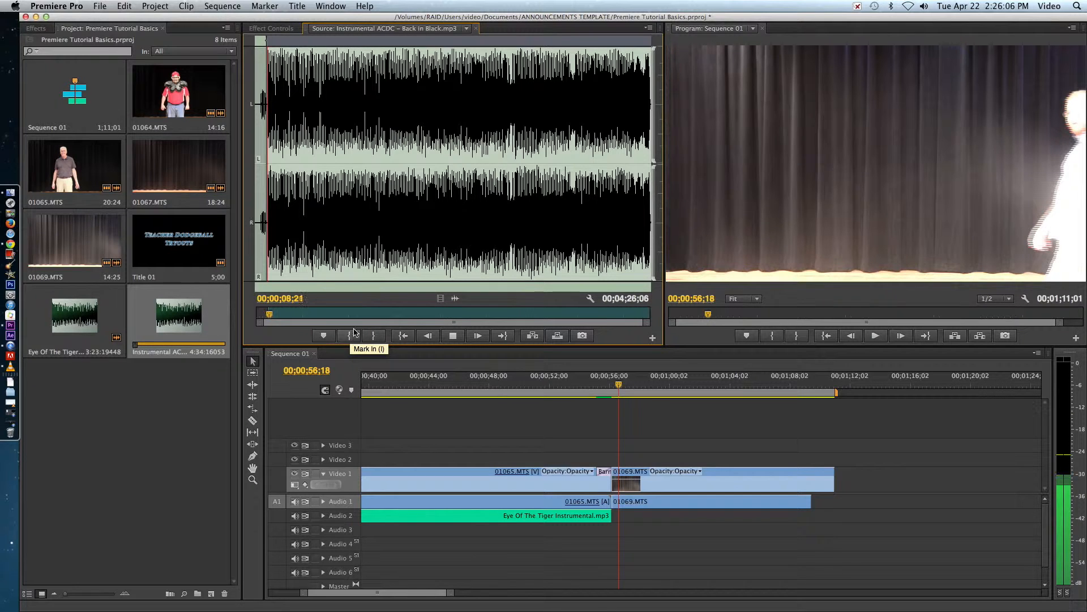
{"action": "left_click", "coordinate": [453, 335]}
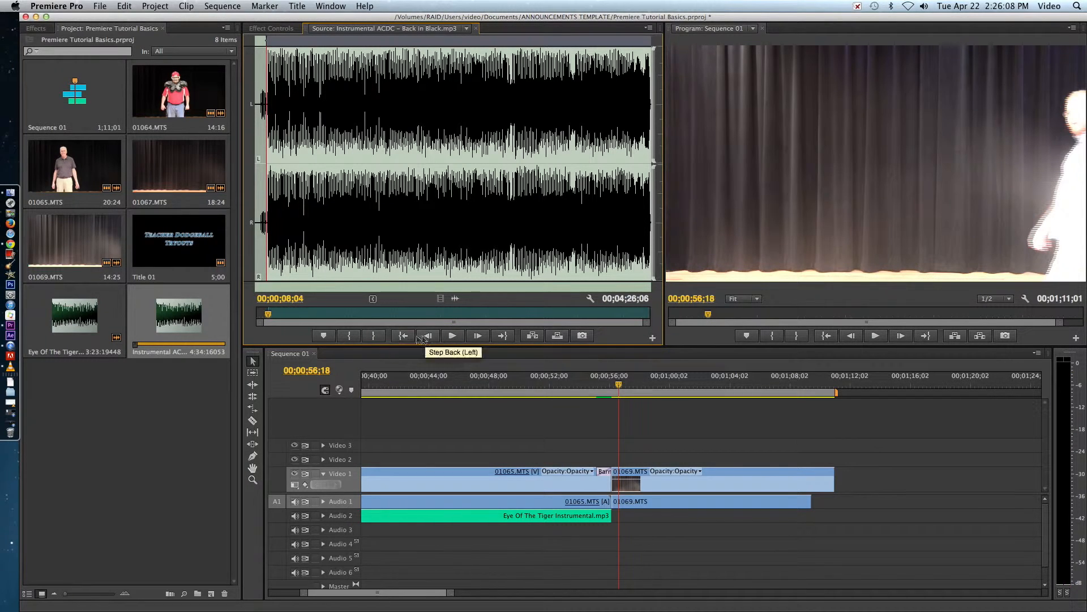
Listen on and re-mark the Back in Black In point slightly further in, leaving a trimmed duration of 00;04;25;07.
{"action": "left_click", "coordinate": [452, 335]}
{"action": "left_click", "coordinate": [452, 335]}
{"action": "left_click", "coordinate": [356, 342]}
{"action": "left_click", "coordinate": [452, 335]}
{"action": "left_click", "coordinate": [452, 336]}
{"action": "left_click", "coordinate": [351, 336]}
{"action": "left_click", "coordinate": [449, 339]}
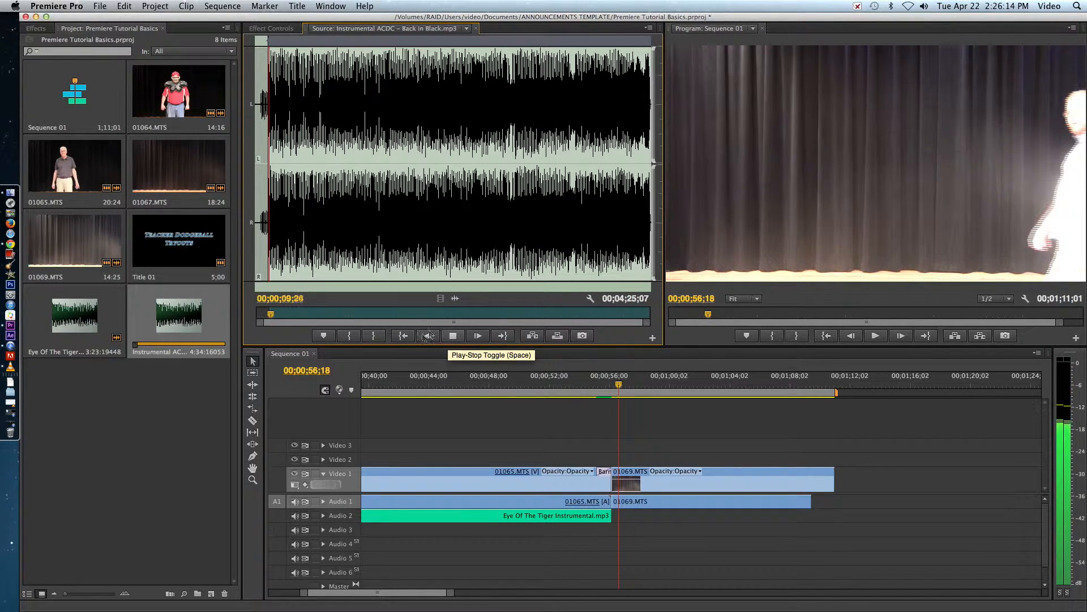
Place the trimmed Back in Black music on Audio 2 at the start of 01069.MTS and move the playhead to that video clip's end.
{"action": "left_click", "coordinate": [166, 317]}
{"action": "left_click_drag", "start_coordinate": [166, 317], "coordinate": [625, 519]}
{"action": "key", "text": "Delete"}
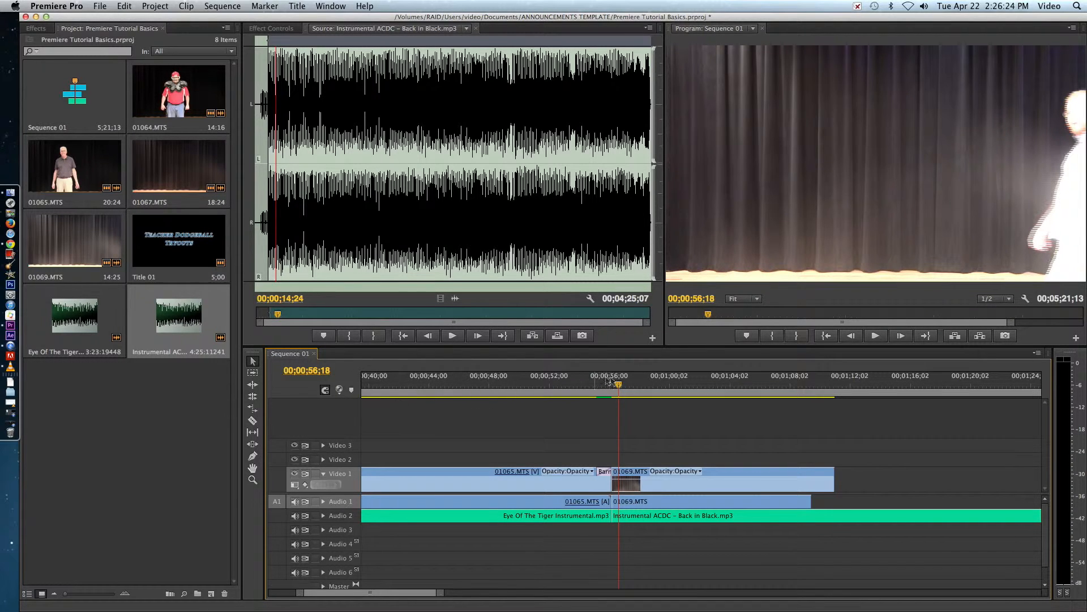
{"action": "left_click_drag", "start_coordinate": [620, 389], "coordinate": [835, 387]}
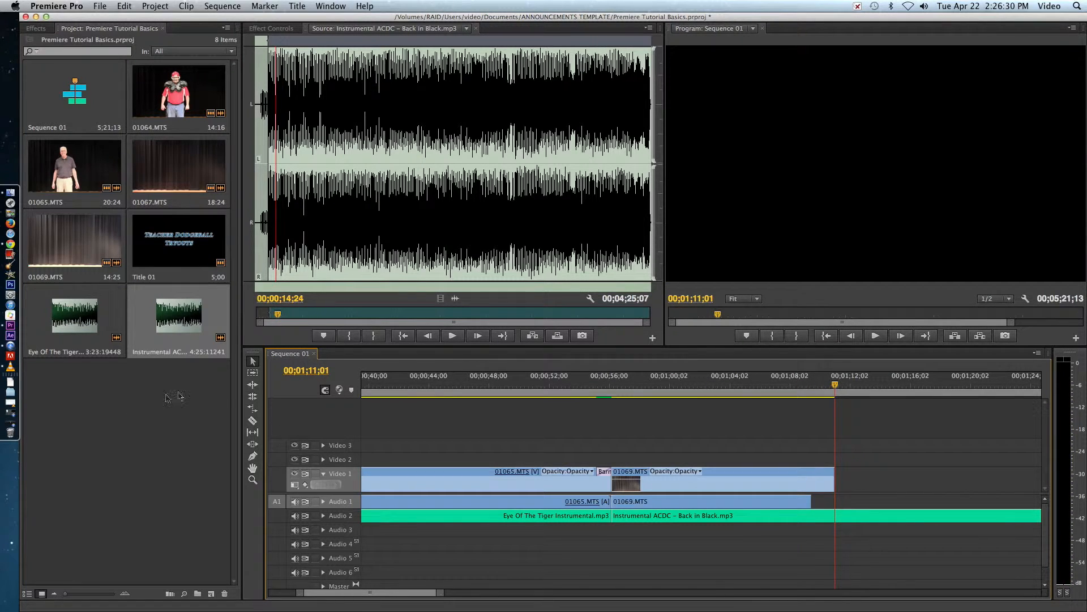
Split the Back in Black music at the end of 01069.MTS and delete the part after the split.
{"action": "left_click", "coordinate": [253, 420]}
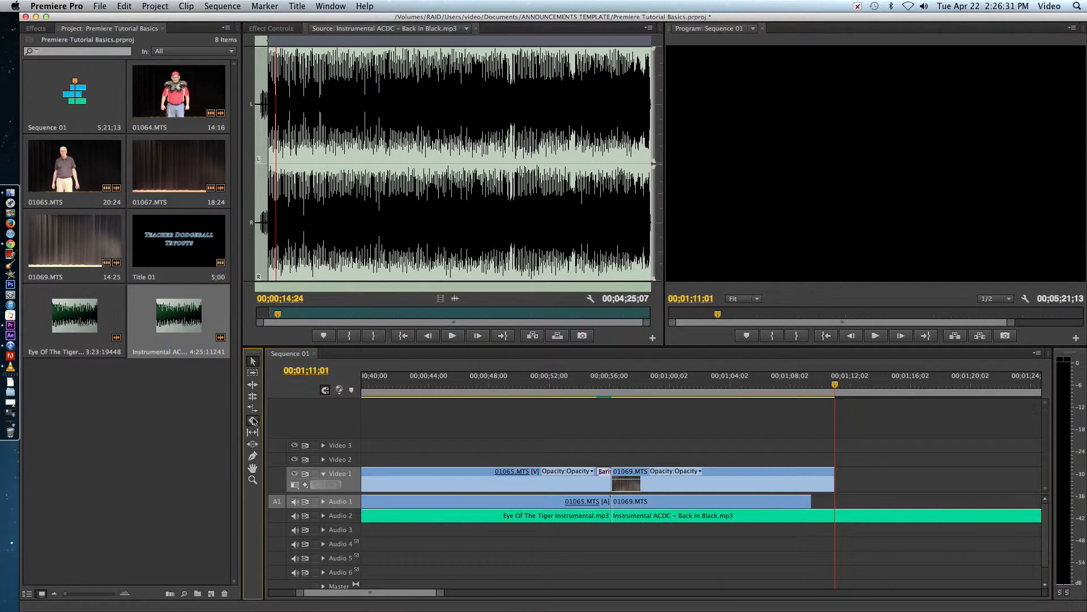
{"action": "left_click", "coordinate": [838, 519]}
{"action": "key", "text": "v"}
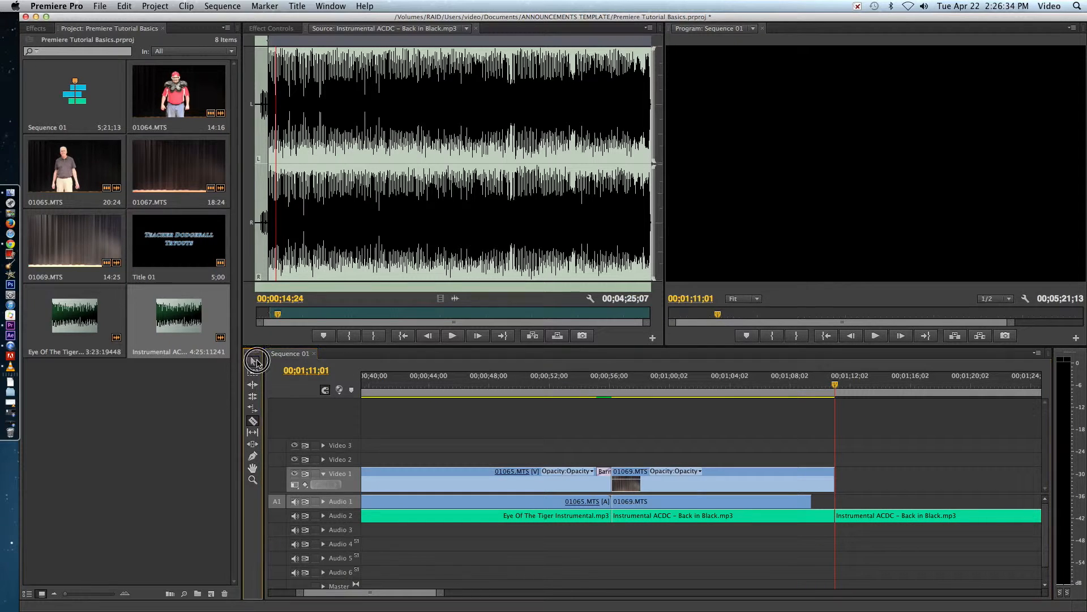
{"action": "left_click", "coordinate": [881, 514]}
{"action": "key", "text": "Delete"}
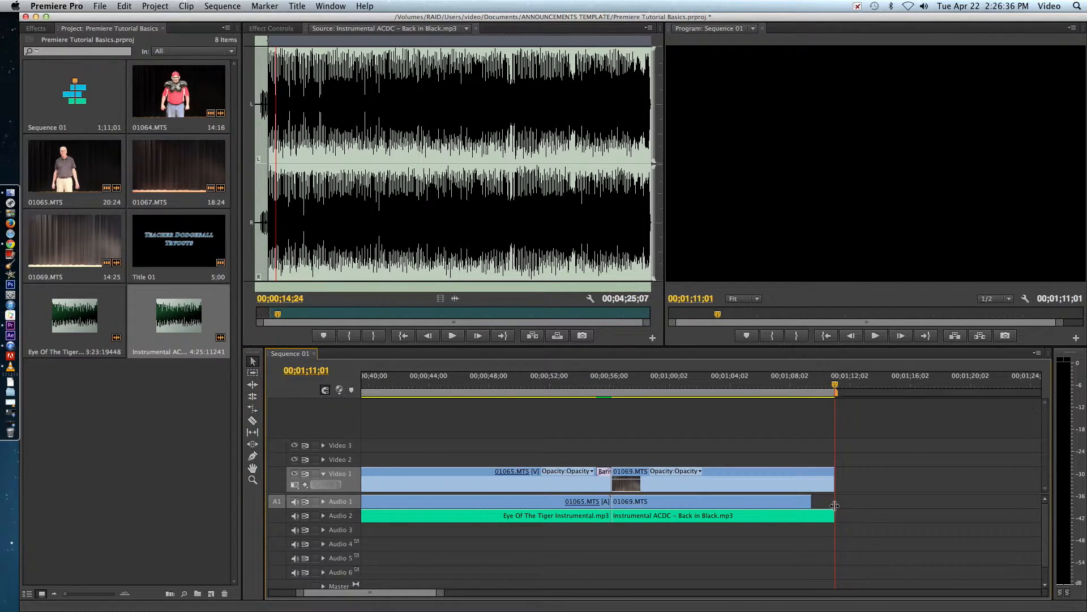
Add a Constant Power crossfade between the Eye Of The Tiger and Back in Black clips on Audio 2 and play across it.
{"action": "left_click", "coordinate": [619, 378]}
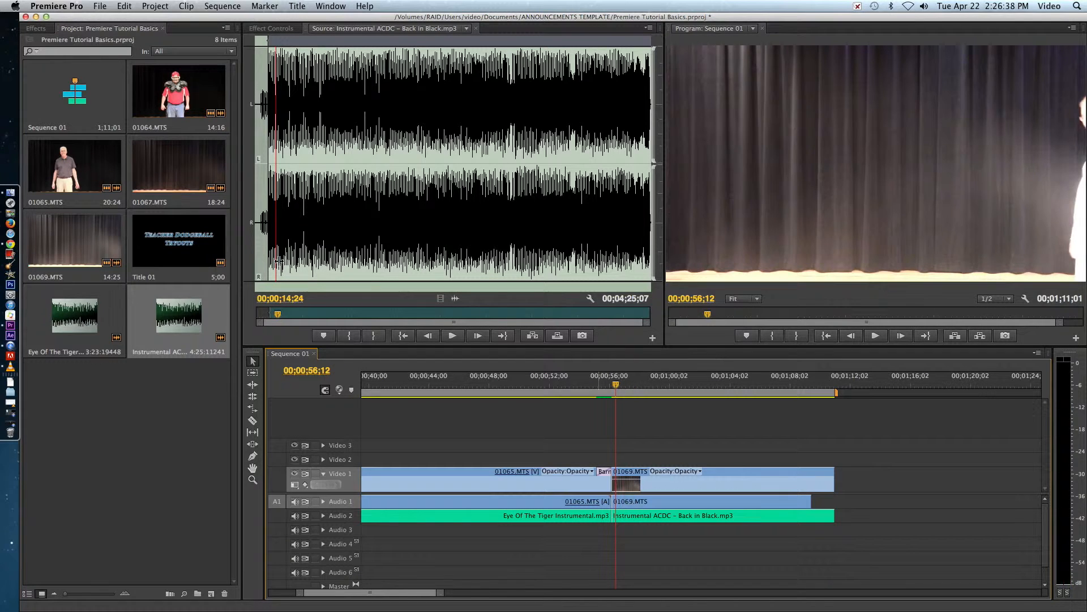
{"action": "left_click", "coordinate": [35, 28]}
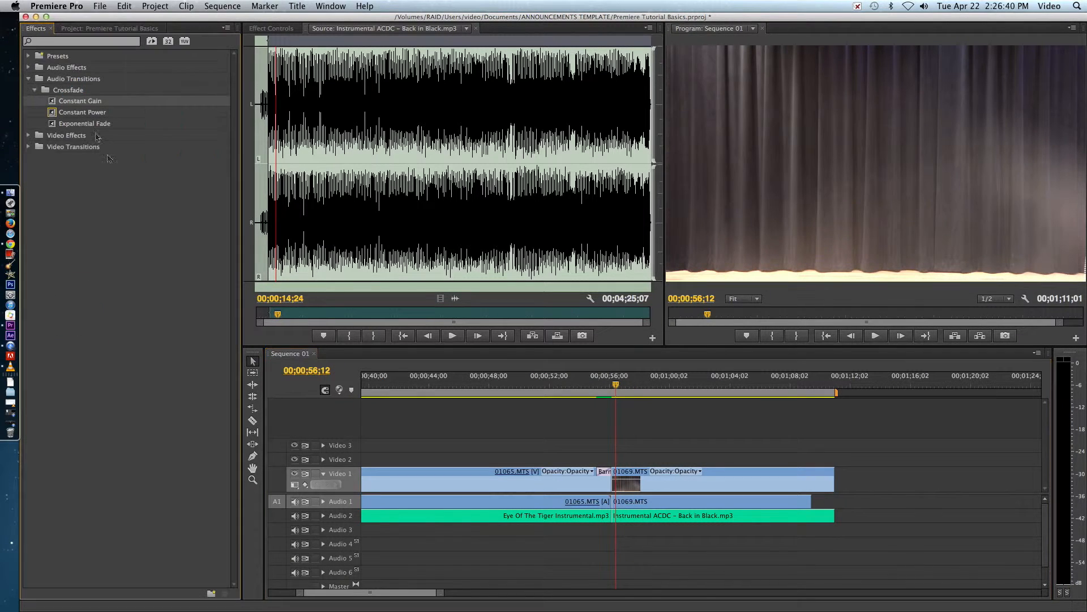
{"action": "left_click", "coordinate": [73, 125]}
{"action": "left_click_drag", "start_coordinate": [72, 109], "coordinate": [613, 520]}
{"action": "left_click_drag", "start_coordinate": [615, 385], "coordinate": [600, 387]}
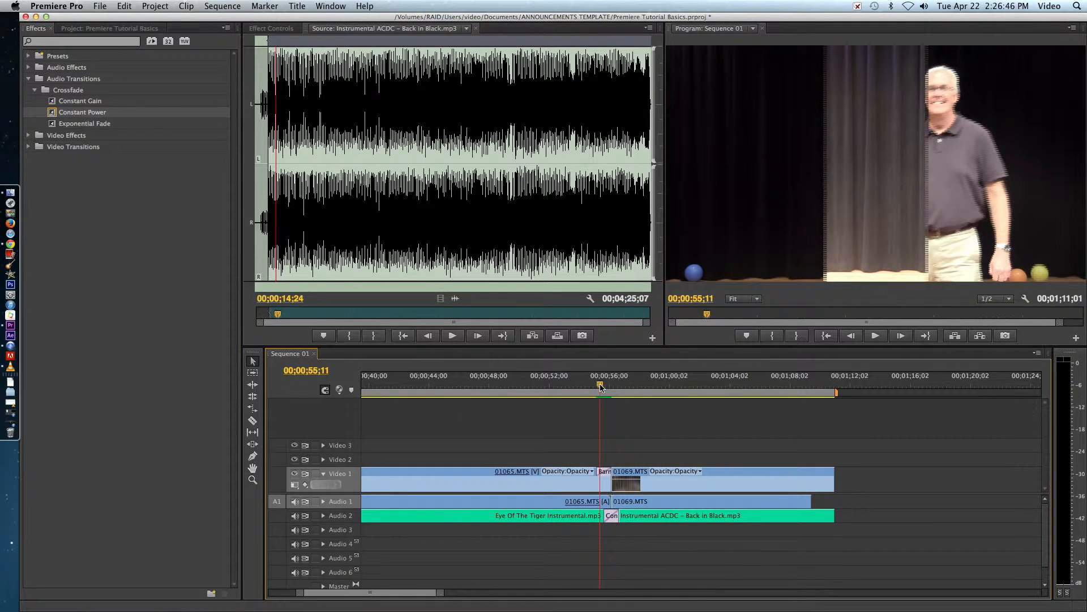
{"action": "key", "text": "space"}
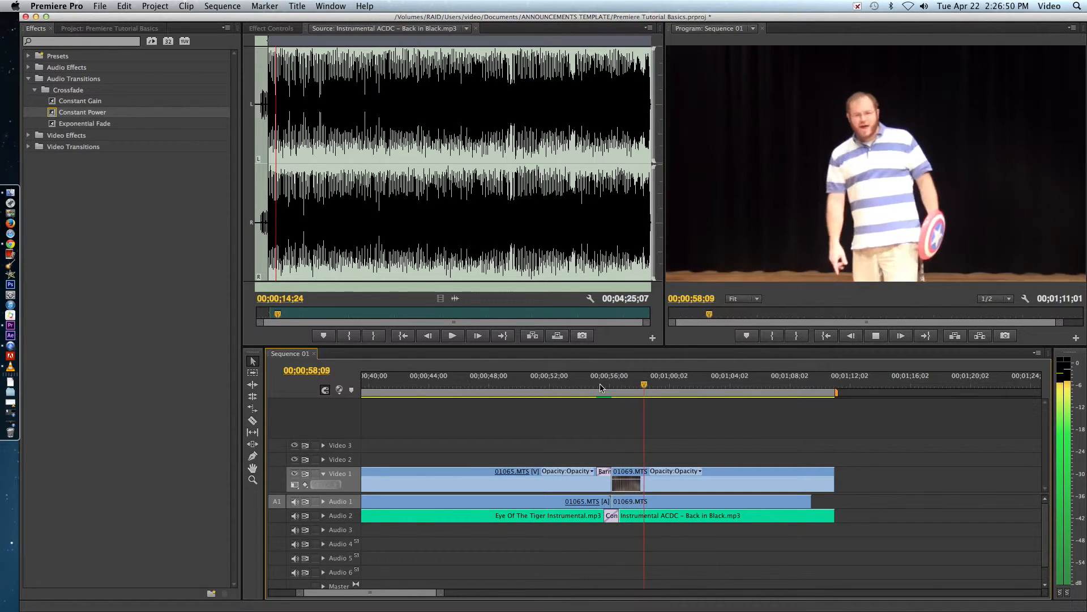
{"action": "key", "text": "space"}
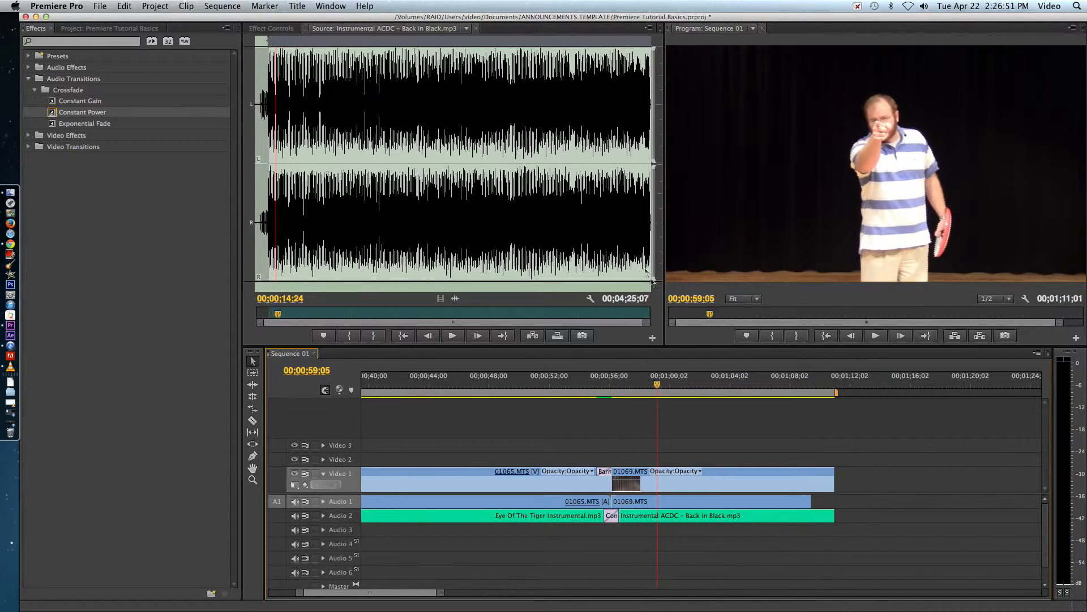
Show the Audio Mixer for Sequence 01 and, during playback, lower Audio 2 to -10.9 dB and Audio 1 to -3.5 dB.
{"action": "left_click", "coordinate": [271, 29]}
{"action": "left_click", "coordinate": [351, 29]}
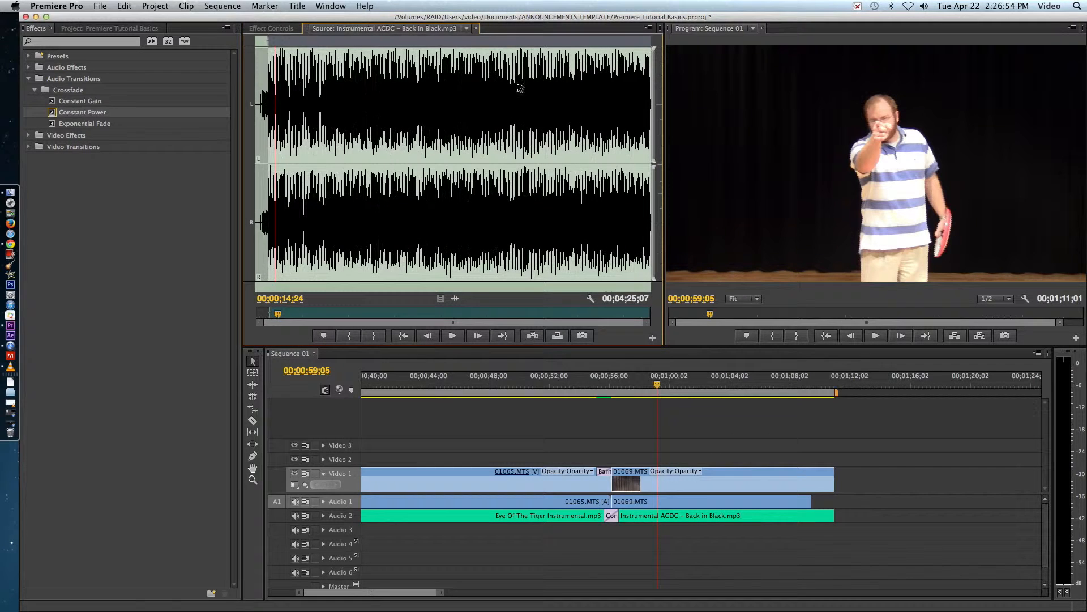
{"action": "left_click", "coordinate": [314, 7]}
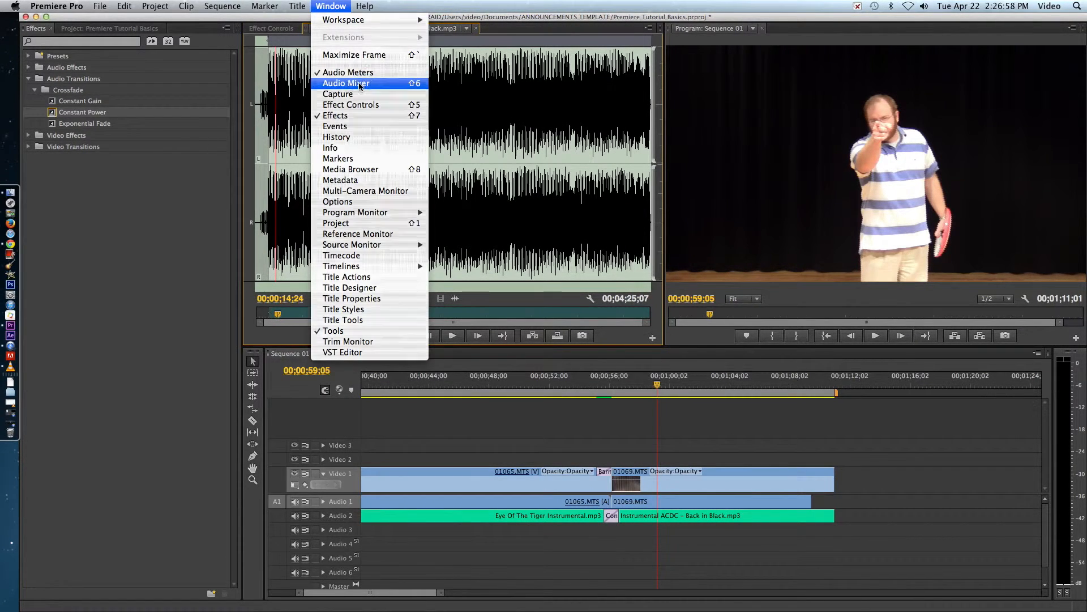
{"action": "left_click", "coordinate": [351, 83]}
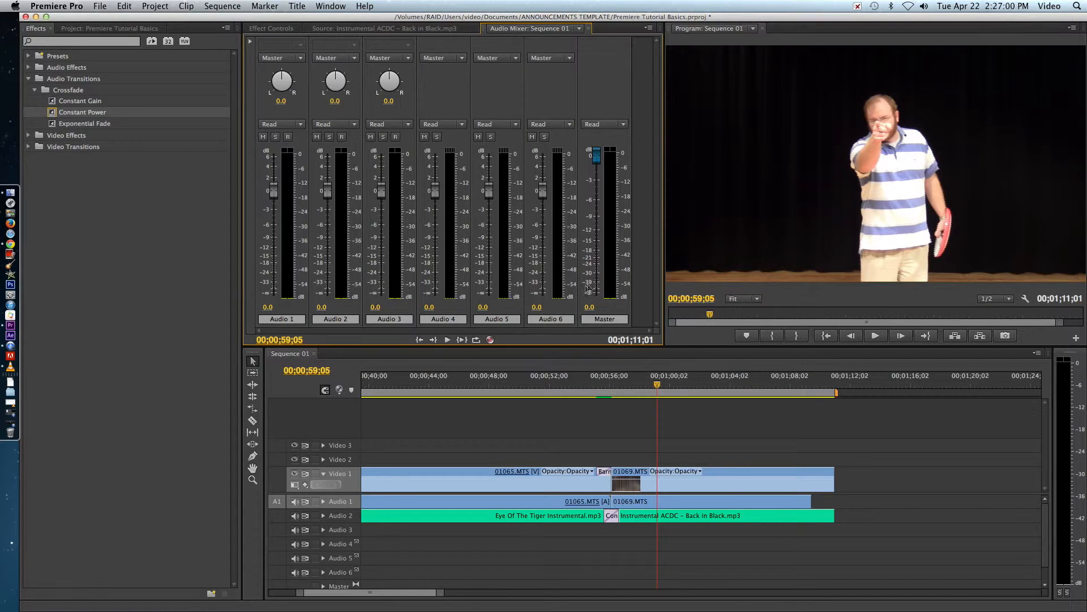
{"action": "key", "text": "space"}
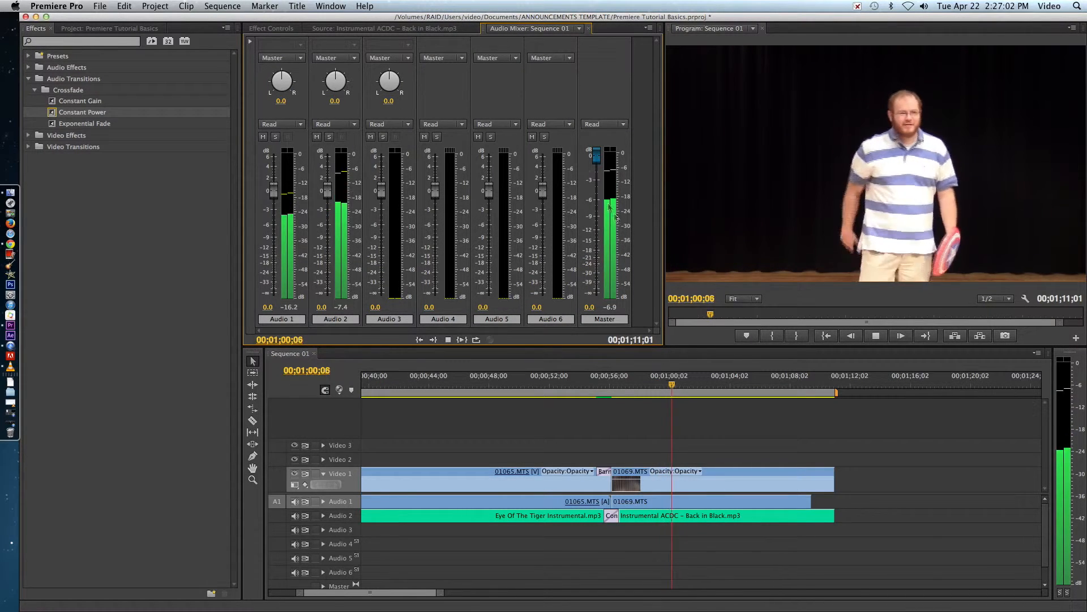
{"action": "left_click_drag", "start_coordinate": [328, 191], "coordinate": [328, 245]}
{"action": "left_click_drag", "start_coordinate": [273, 193], "coordinate": [272, 216]}
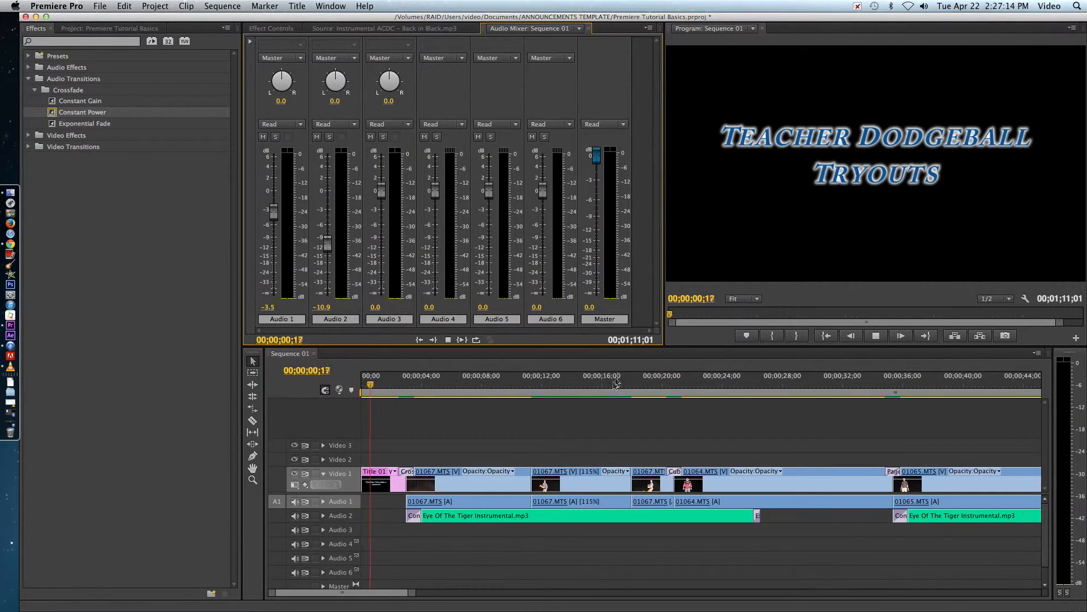
Play the 01067.MTS clips near the sequence's beginning to check the audio balance, and look over the rest of the timeline.
{"action": "left_click_drag", "start_coordinate": [461, 385], "coordinate": [469, 385]}
{"action": "key", "text": "space"}
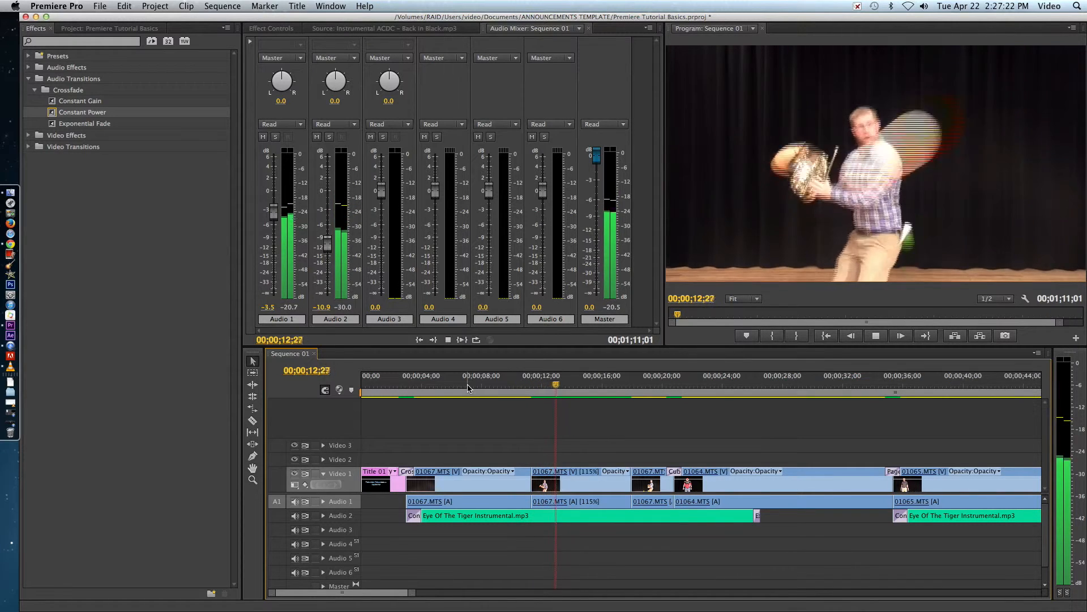
{"action": "key", "text": "space"}
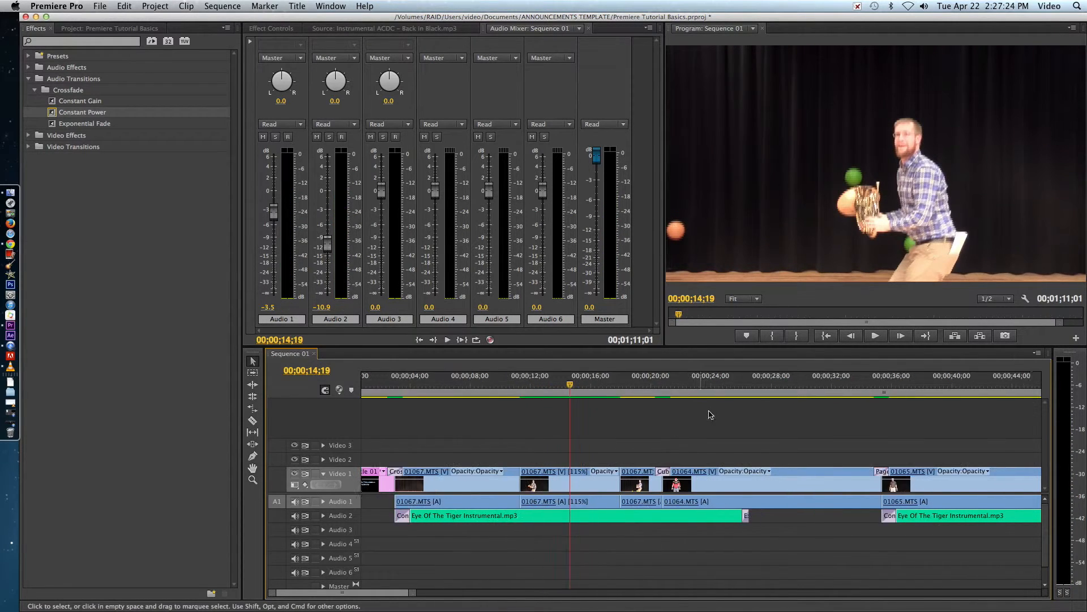
{"action": "scroll", "coordinate": [711, 414], "scroll_direction": "down", "scroll_amount": 15}
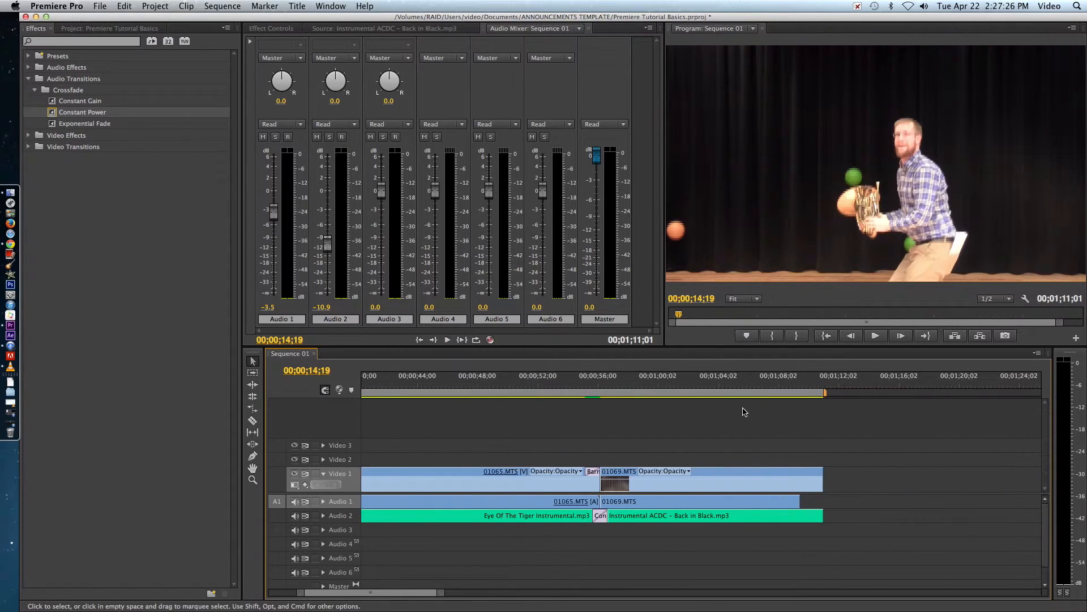
{"action": "scroll", "coordinate": [745, 411], "scroll_direction": "down", "scroll_amount": 1}
{"action": "scroll", "coordinate": [343, 408], "scroll_direction": "up", "scroll_amount": 9}
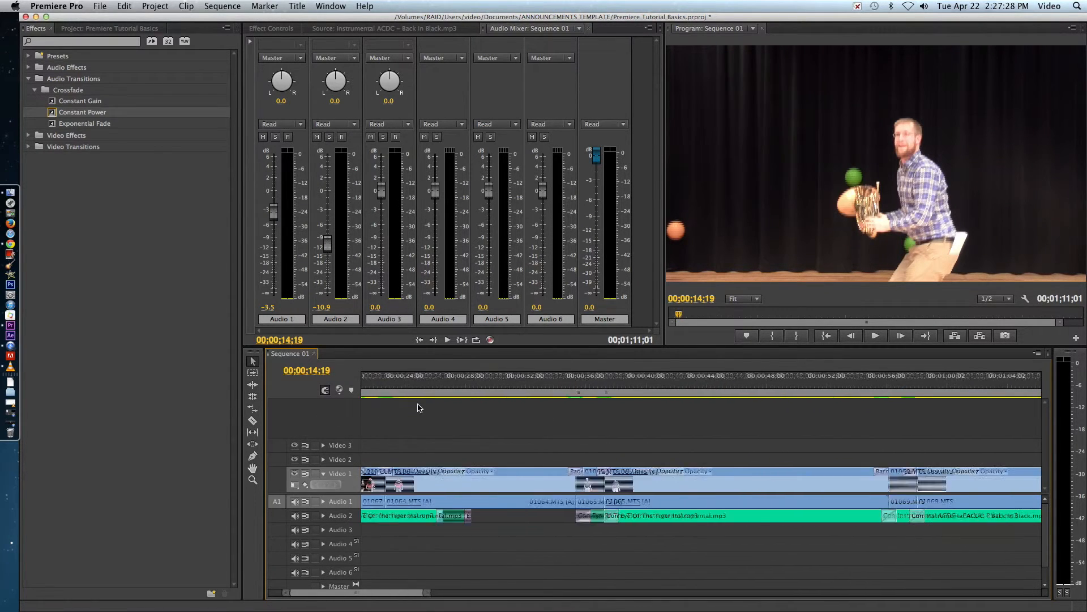
{"action": "scroll", "coordinate": [418, 408], "scroll_direction": "up", "scroll_amount": 5}
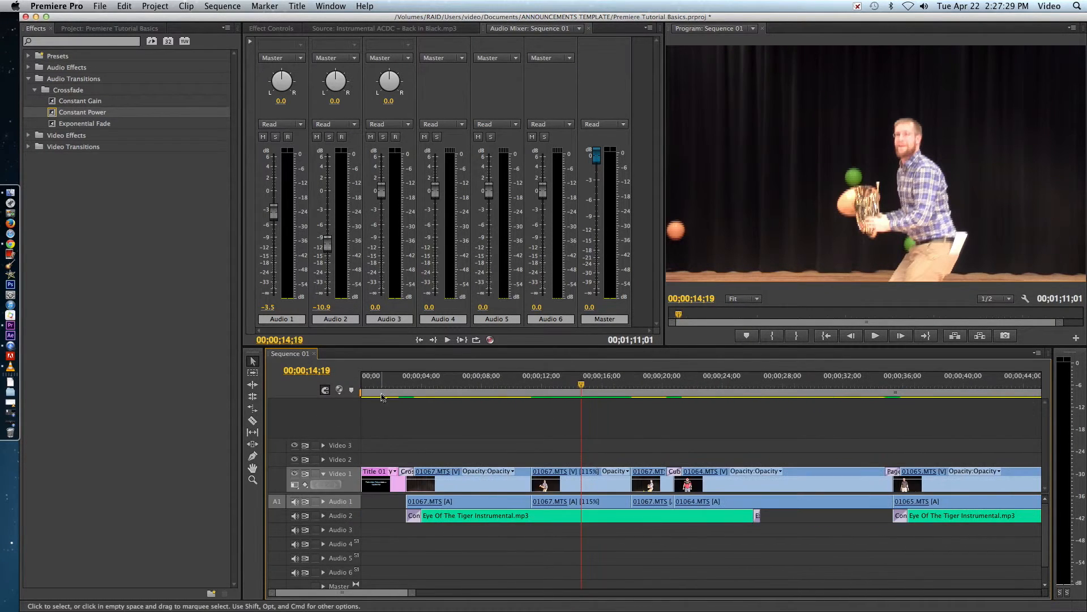
{"action": "left_click", "coordinate": [284, 32]}
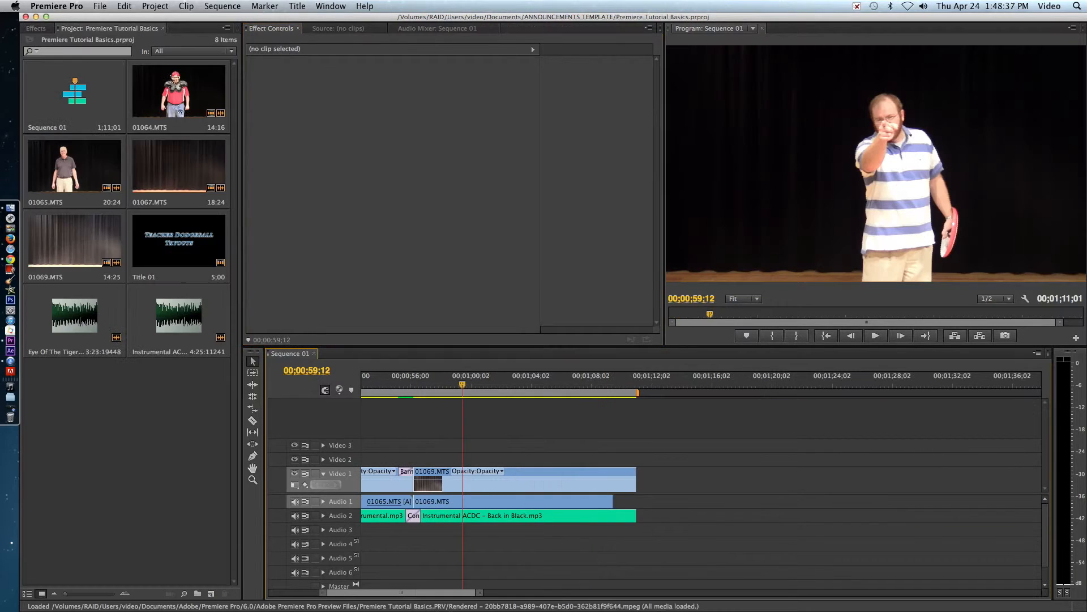
Open the media export settings for Sequence 01.
{"action": "left_click", "coordinate": [99, 6]}
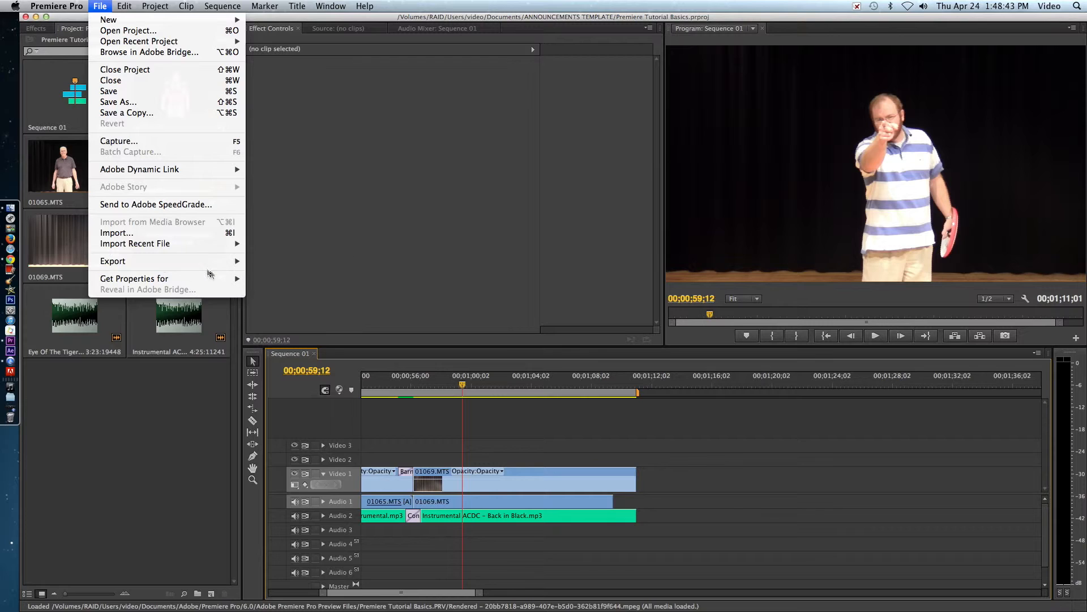
{"action": "left_click", "coordinate": [424, 394]}
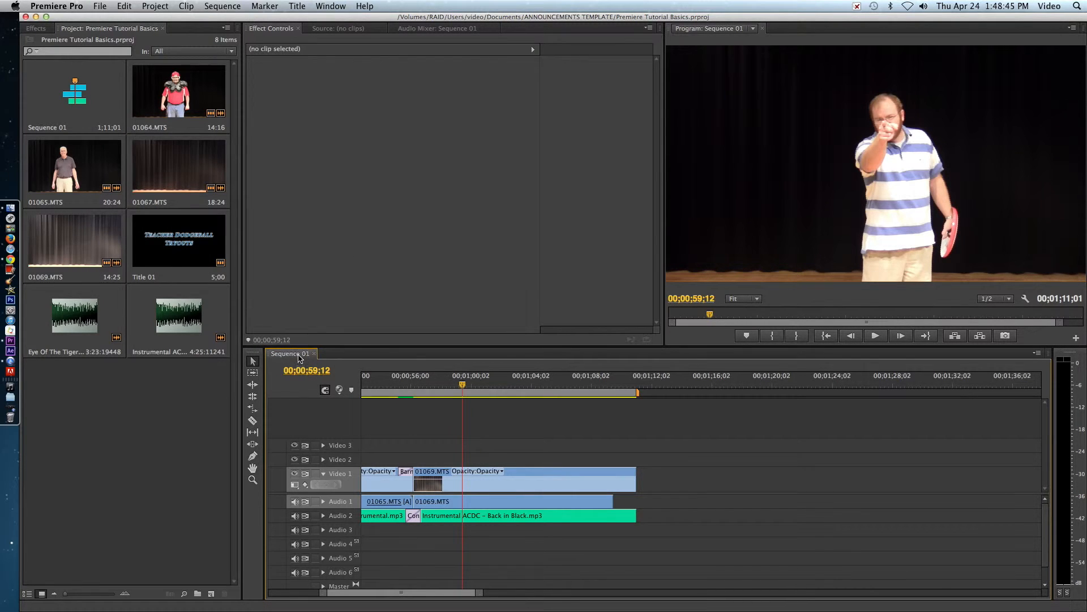
{"action": "left_click", "coordinate": [100, 6]}
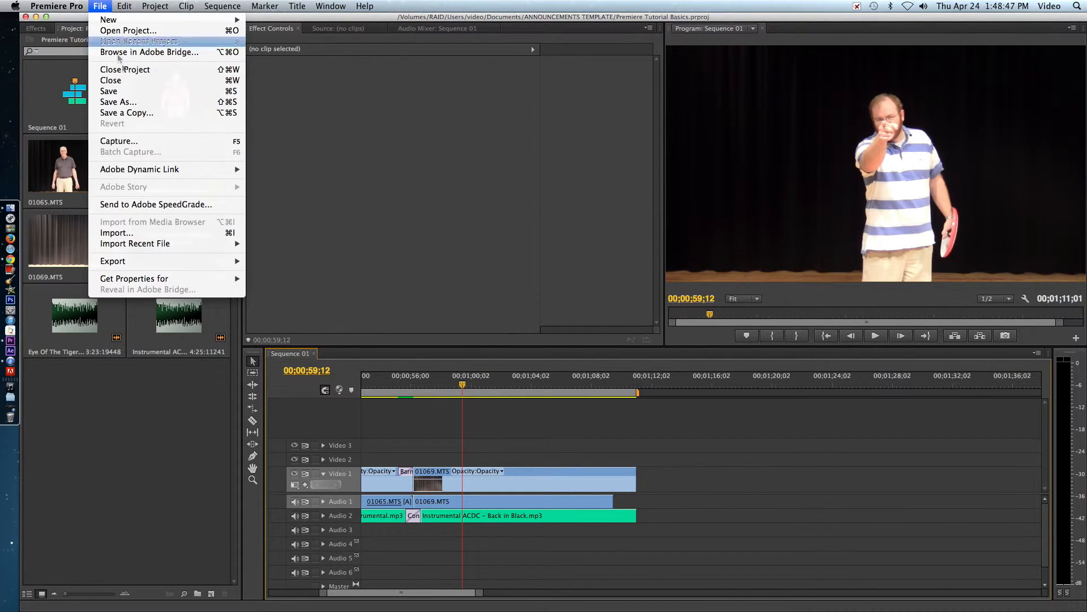
{"action": "mouse_move", "coordinate": [195, 262]}
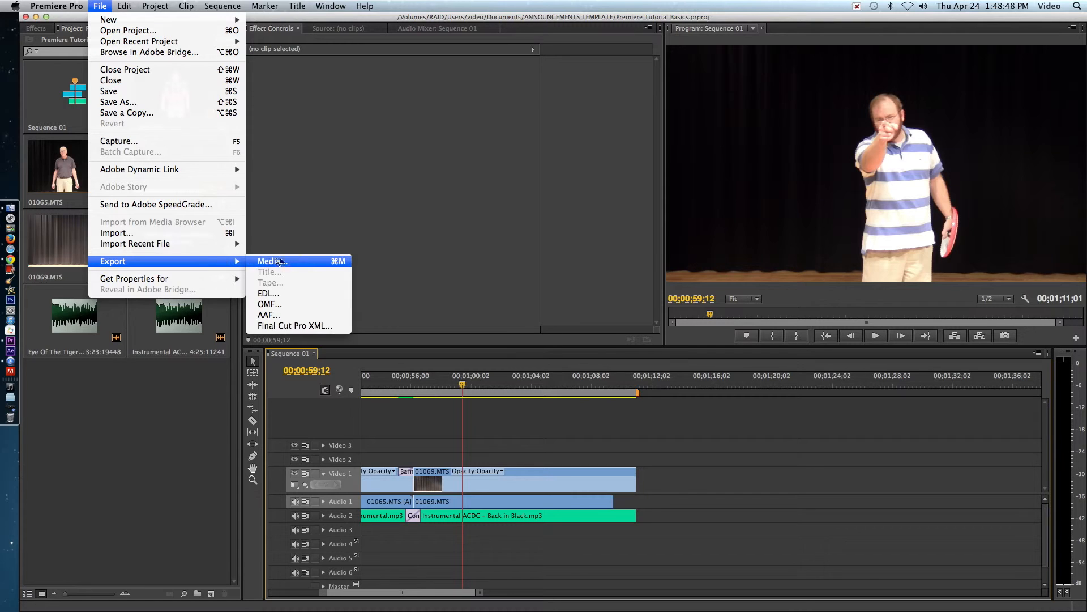
{"action": "left_click", "coordinate": [315, 266]}
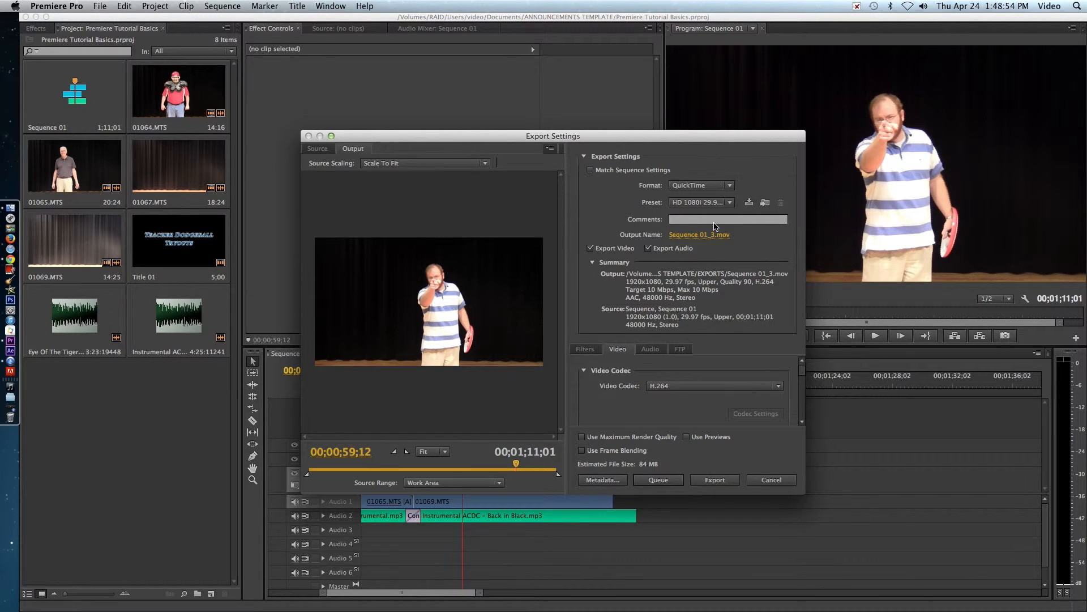
Name the output file Premiere Tutorial Demonstration in the EXPORTS folder and export the sequence immediately as a QuickTime movie.
{"action": "left_click", "coordinate": [701, 234]}
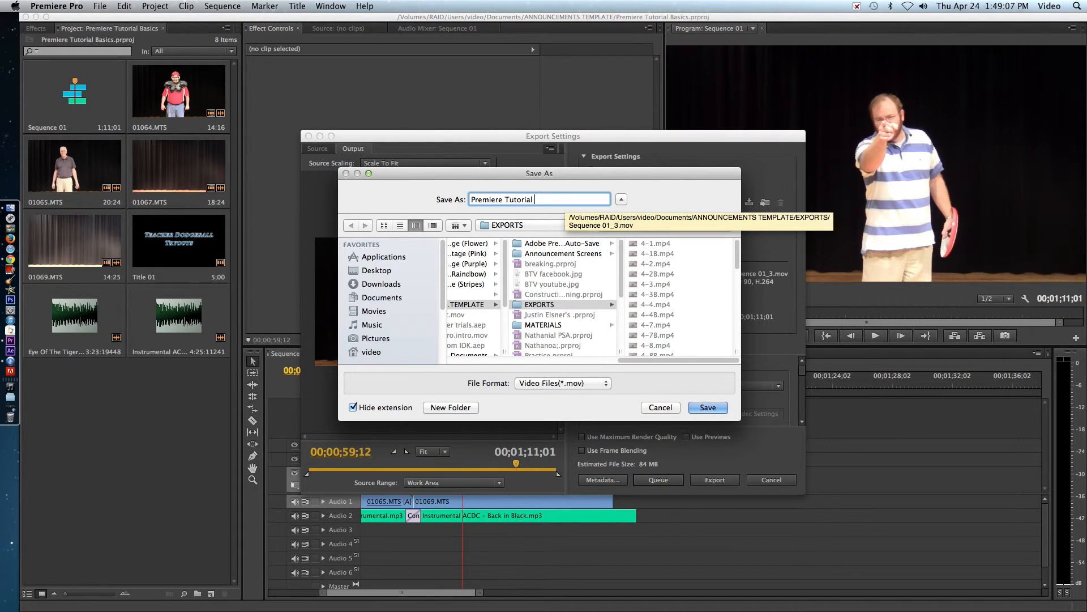
{"action": "type", "text": "de"}
{"action": "key", "text": "BackSpace"}
{"action": "key", "text": "BackSpace"}
{"action": "key", "text": "BackSpace"}
{"action": "key", "text": "BackSpace"}
{"action": "key", "text": "BackSpace"}
{"action": "type", "text": "de"}
{"action": "key", "text": "BackSpace"}
{"action": "key", "text": "BackSpace"}
{"action": "type", "text": "D"}
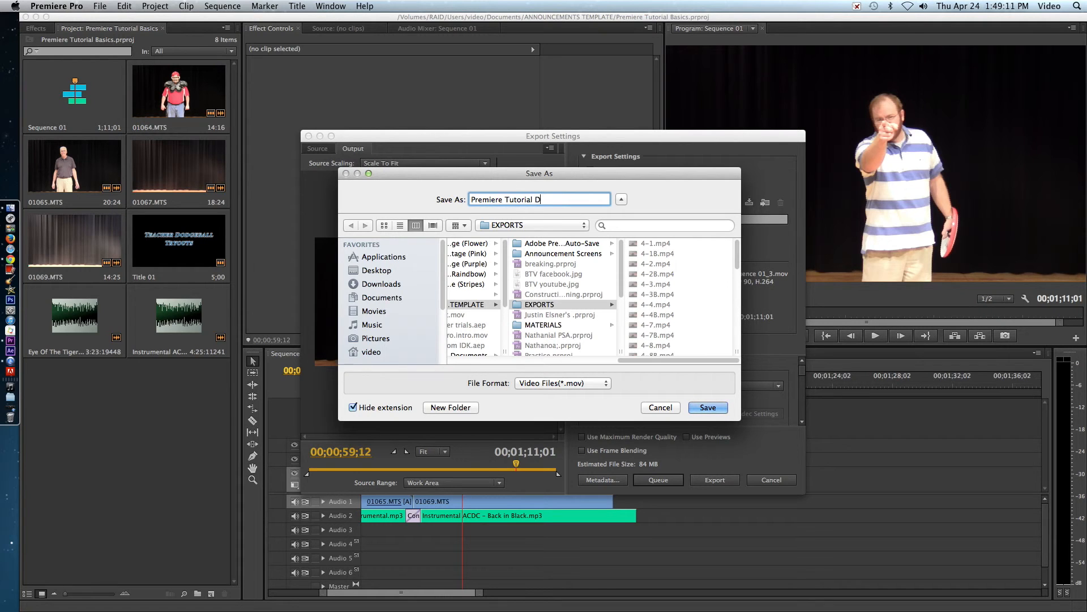
{"action": "type", "text": "emonstration"}
{"action": "left_click", "coordinate": [702, 408]}
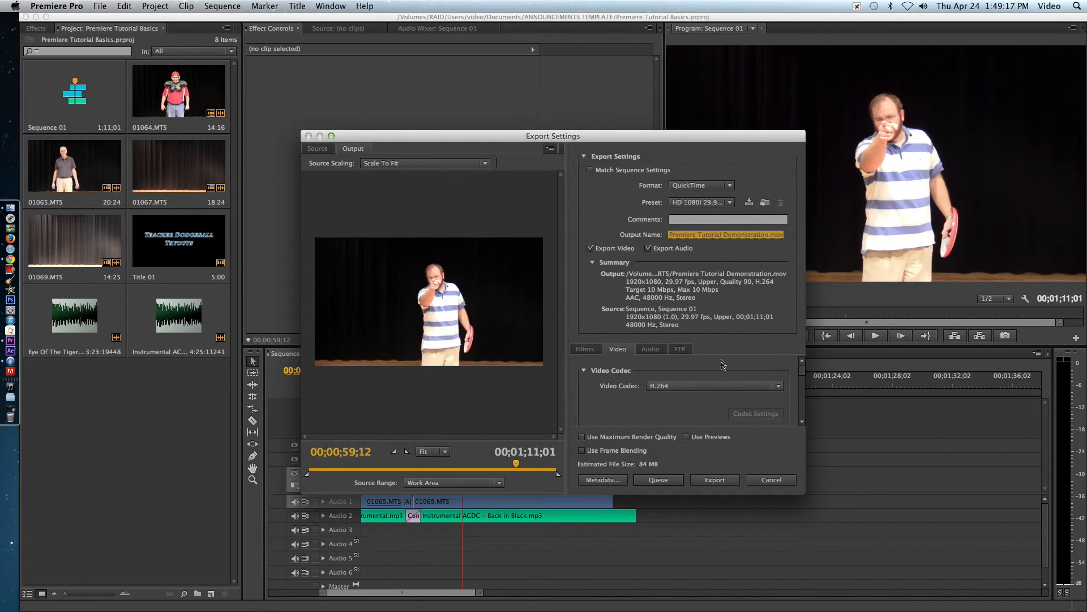
{"action": "left_click", "coordinate": [714, 482]}
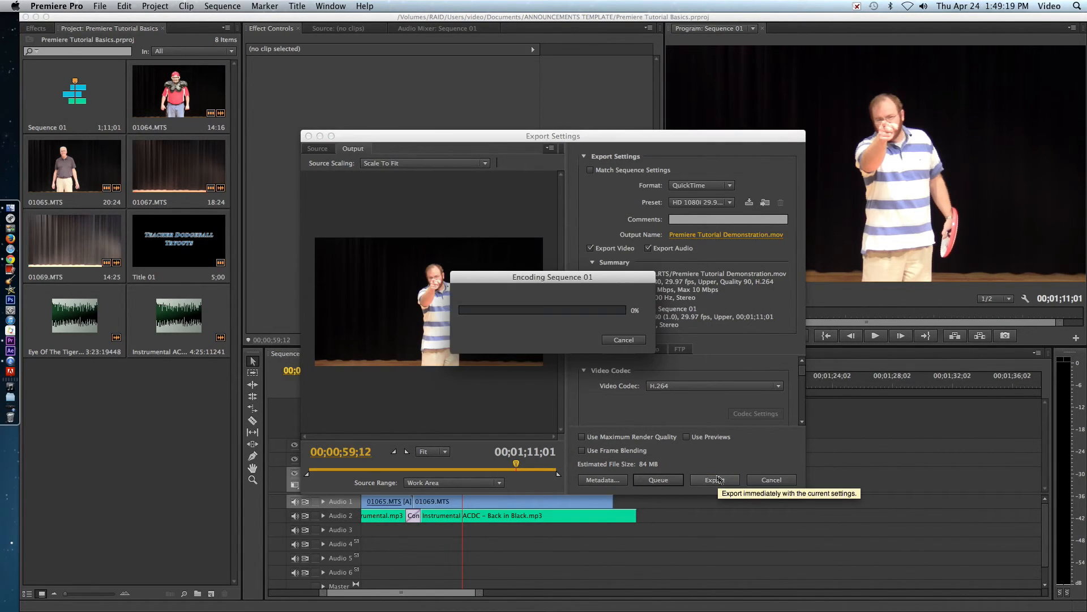